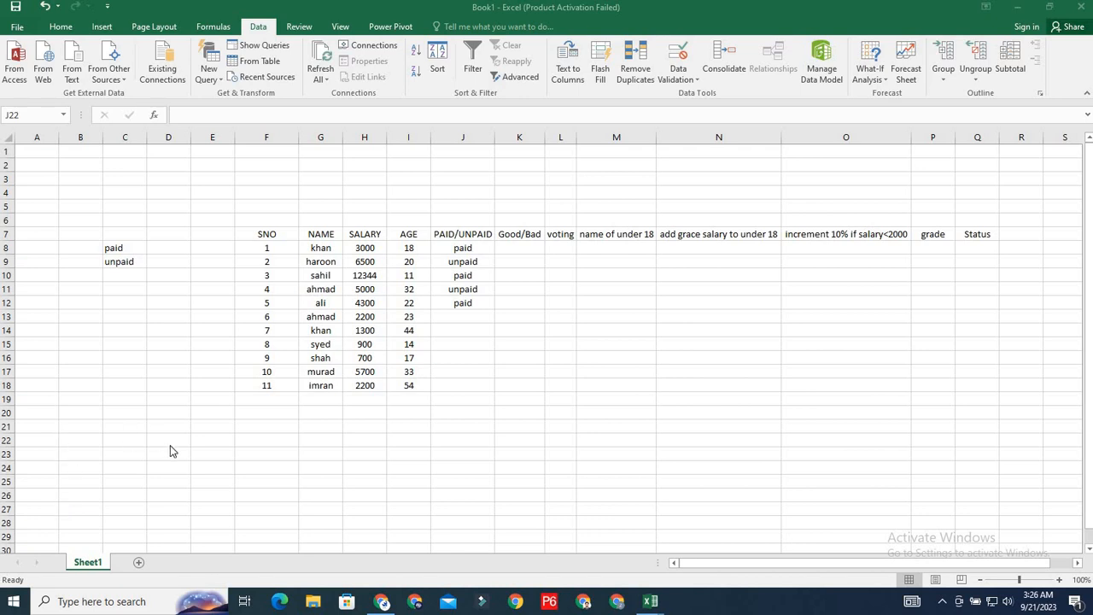
# - Set the PAID/UNPAID value in cell J13 to paid
pyautogui.click(472, 316)
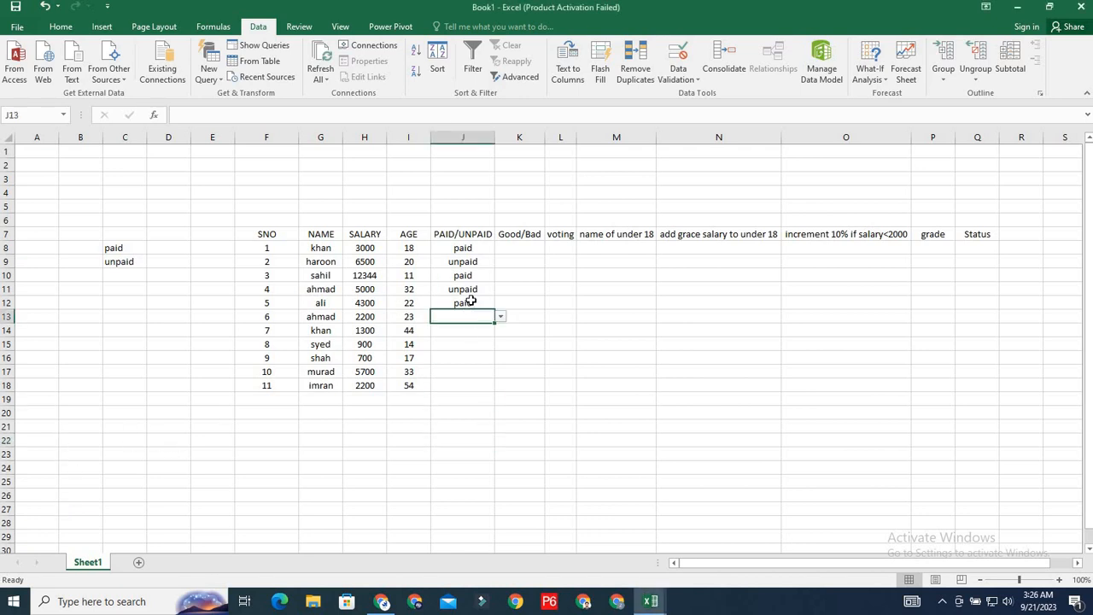
pyautogui.click(499, 318)
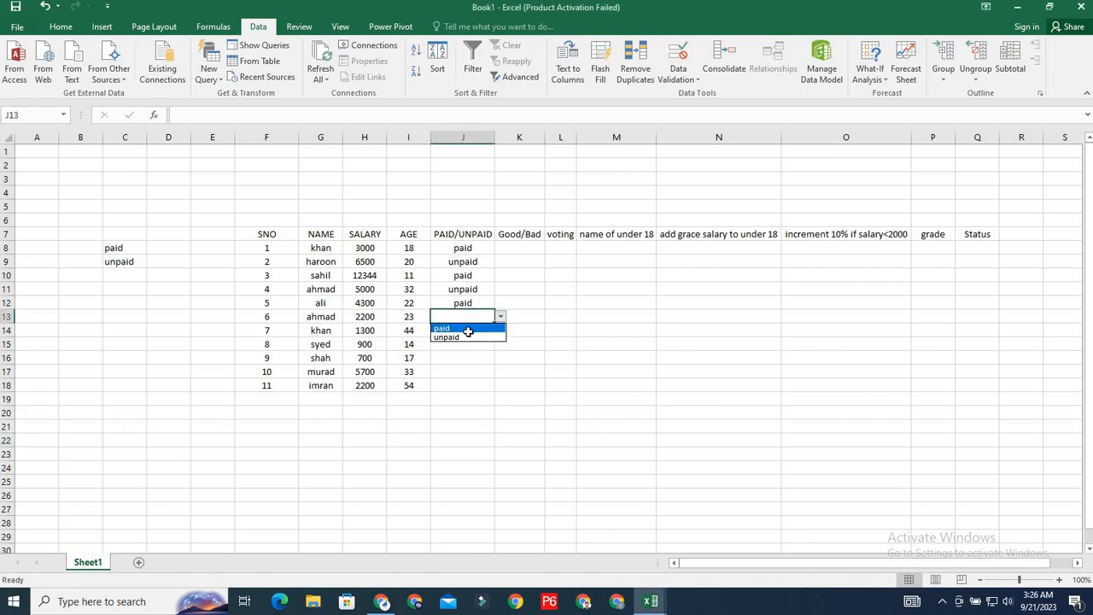
pyautogui.click(463, 326)
pyautogui.click(461, 333)
pyautogui.click(501, 331)
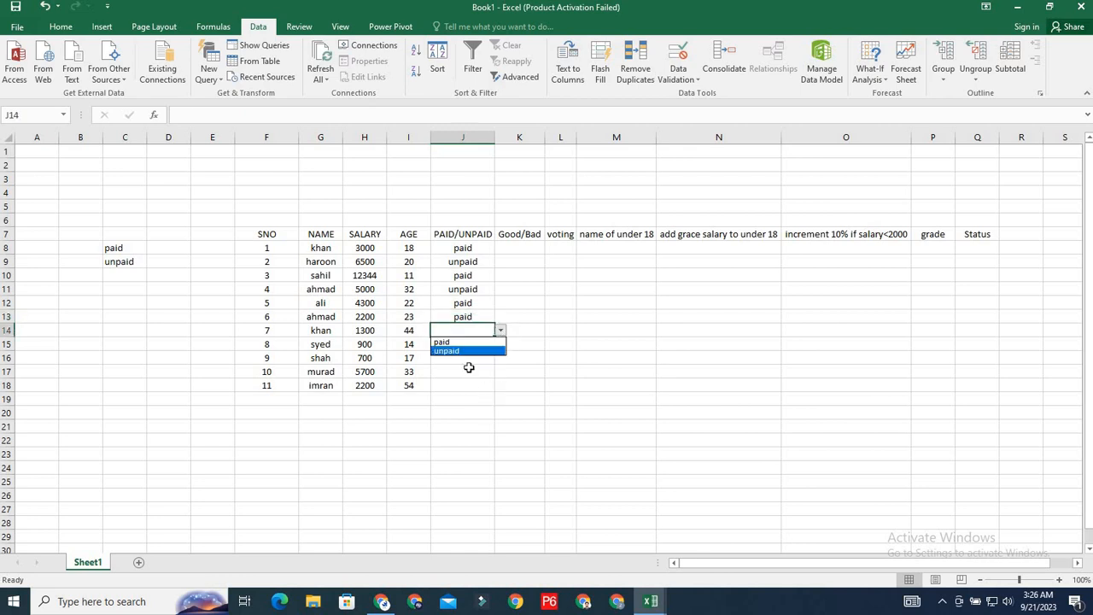
pyautogui.click(465, 362)
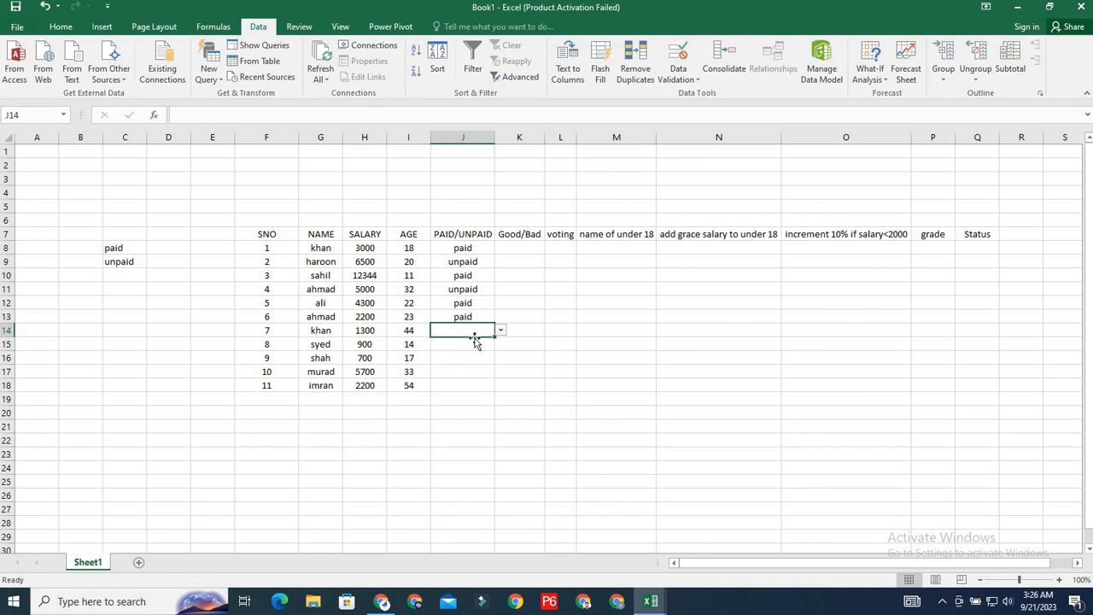
pyautogui.click(466, 346)
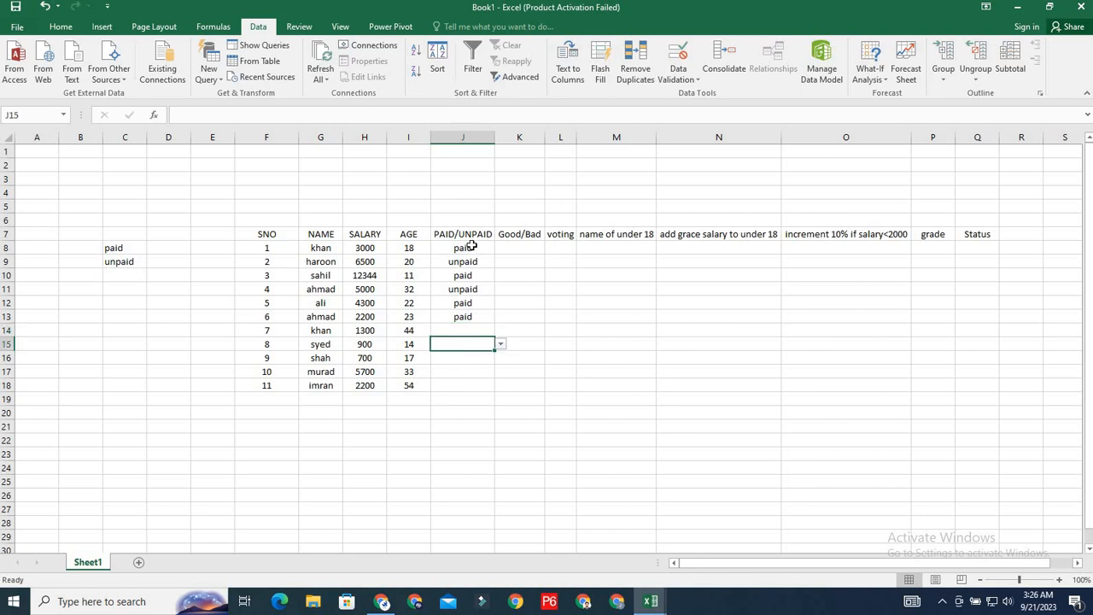
# - Redefine the list validation for the PAID/UNPAID cells J8:J18, using the source range =$C$8:$C$9
pyautogui.moveTo(469, 246); pyautogui.dragTo(481, 385)
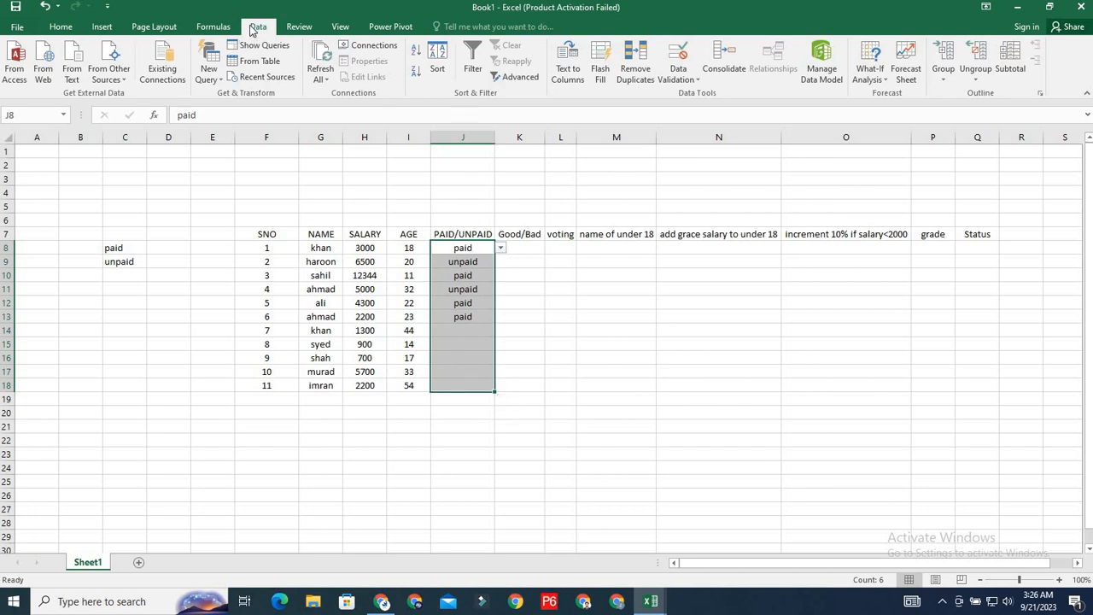
pyautogui.click(681, 61)
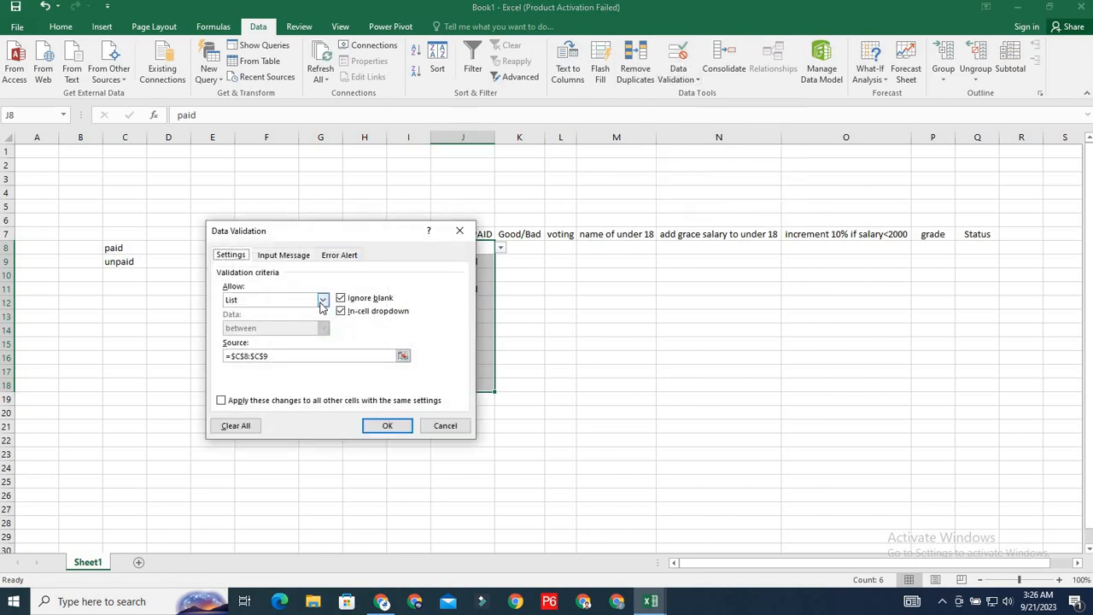
pyautogui.moveTo(287, 356); pyautogui.dragTo(223, 356)
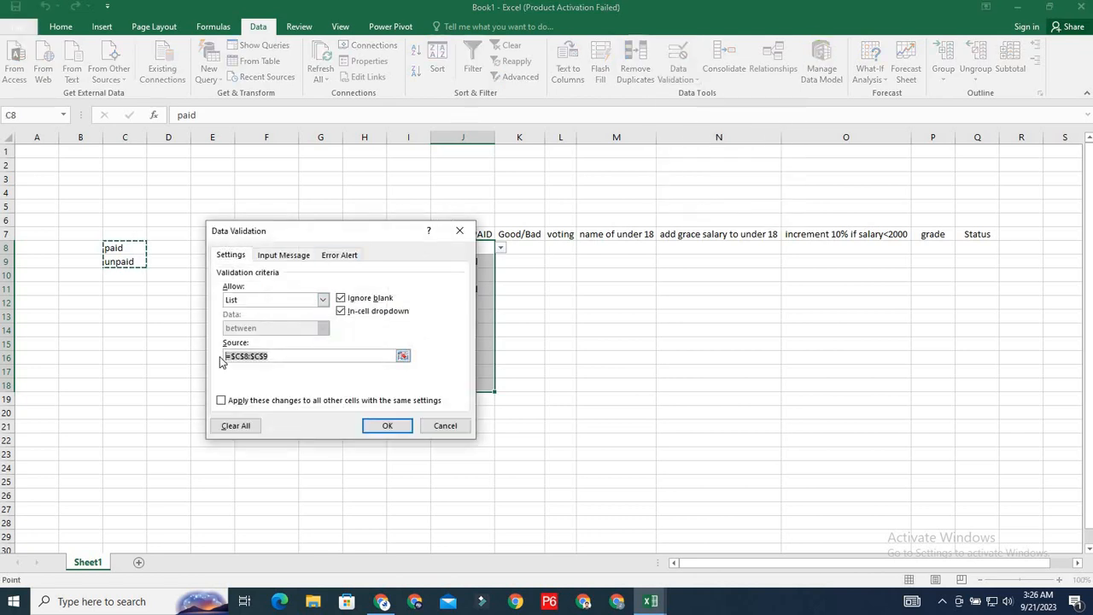
pyautogui.press('BackSpace')
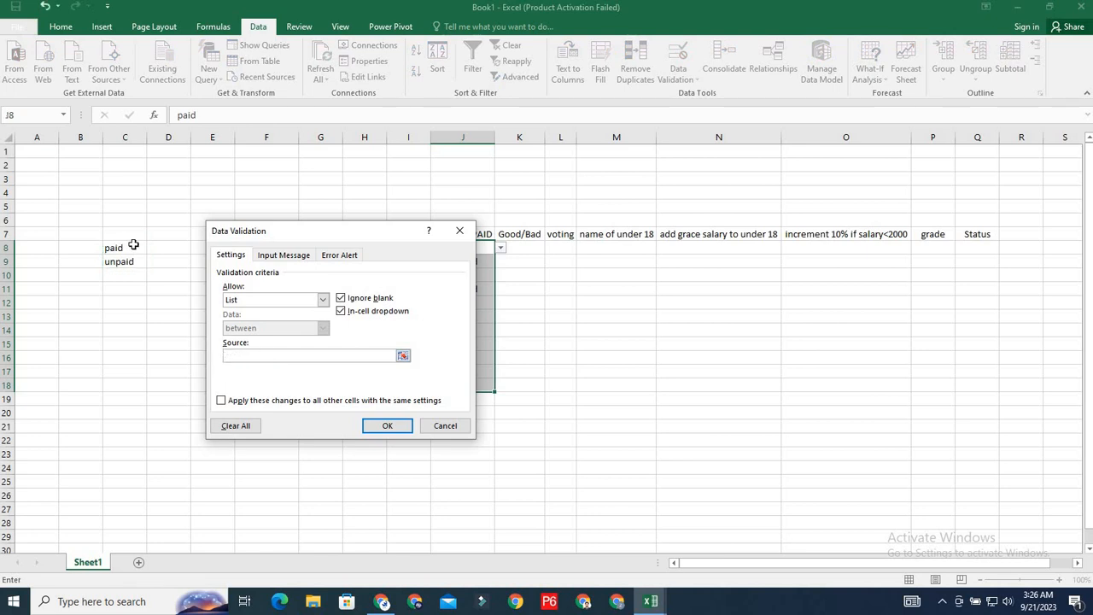
pyautogui.moveTo(137, 248); pyautogui.dragTo(129, 267)
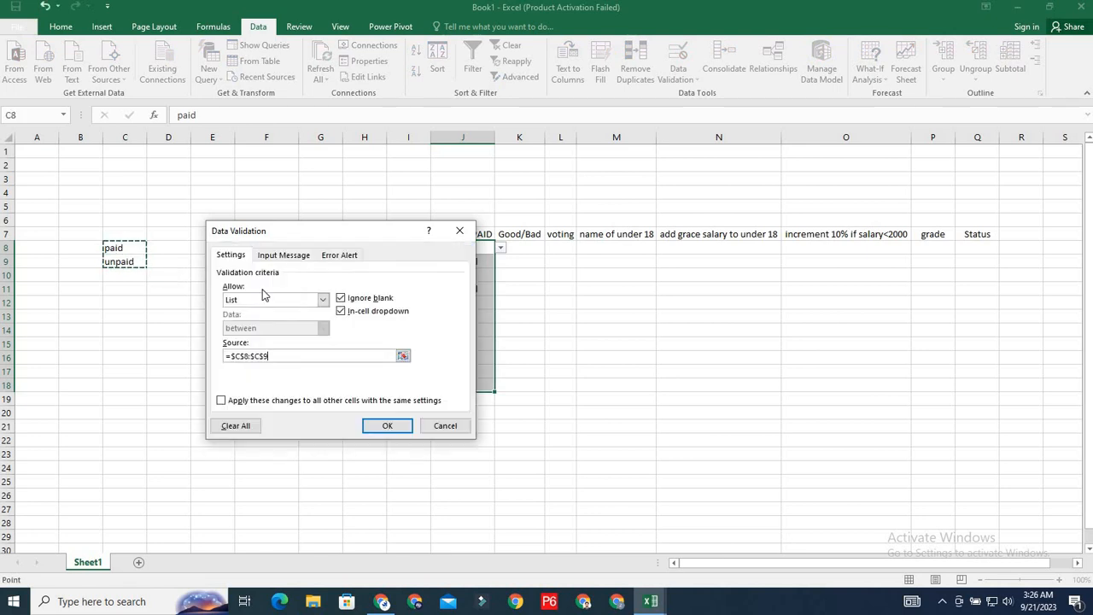
pyautogui.click(387, 426)
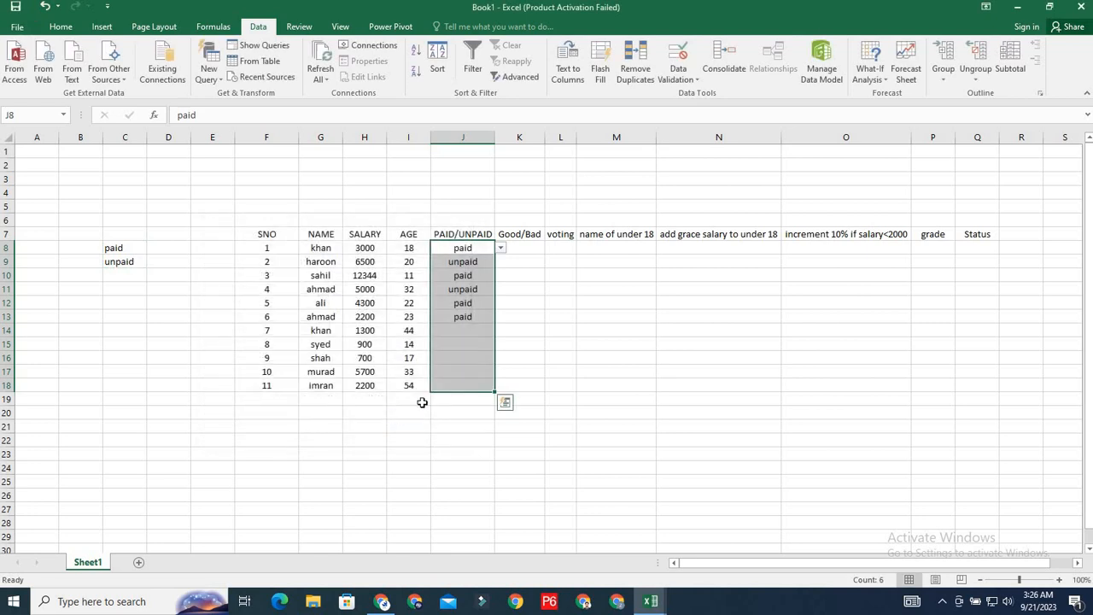
# - Set the PAID/UNPAID value in cell J14 to paid
pyautogui.click(483, 330)
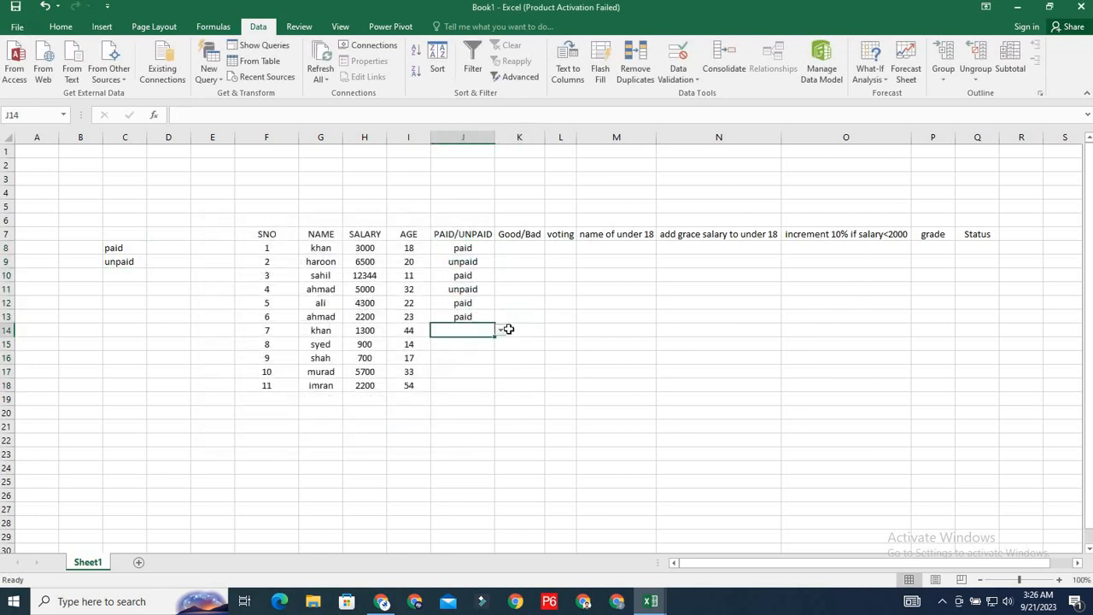
pyautogui.click(500, 331)
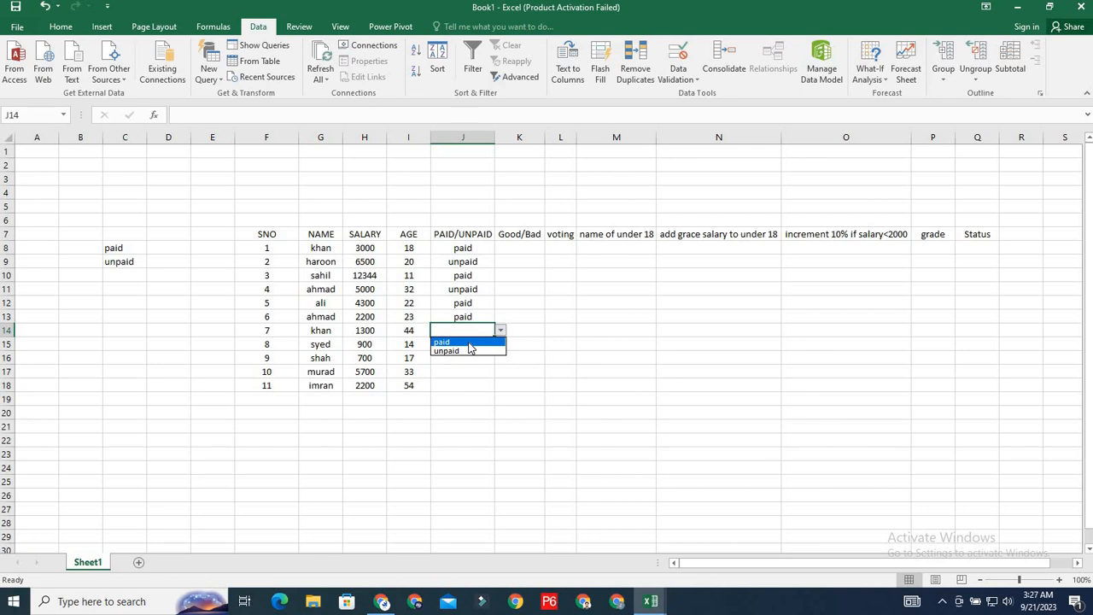
pyautogui.click(468, 343)
pyautogui.click(475, 362)
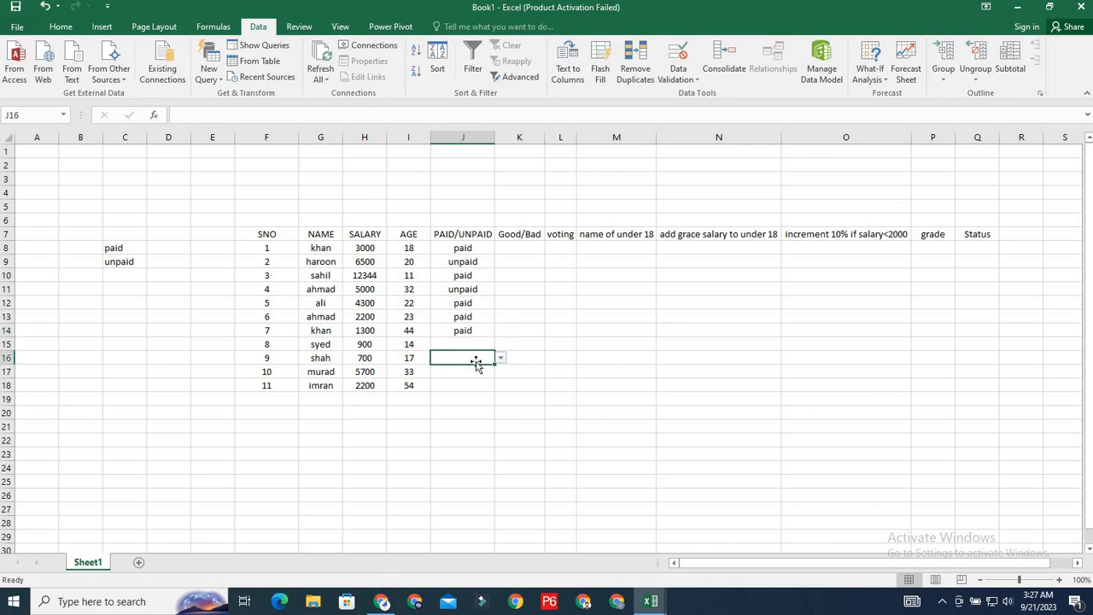
pyautogui.click(524, 246)
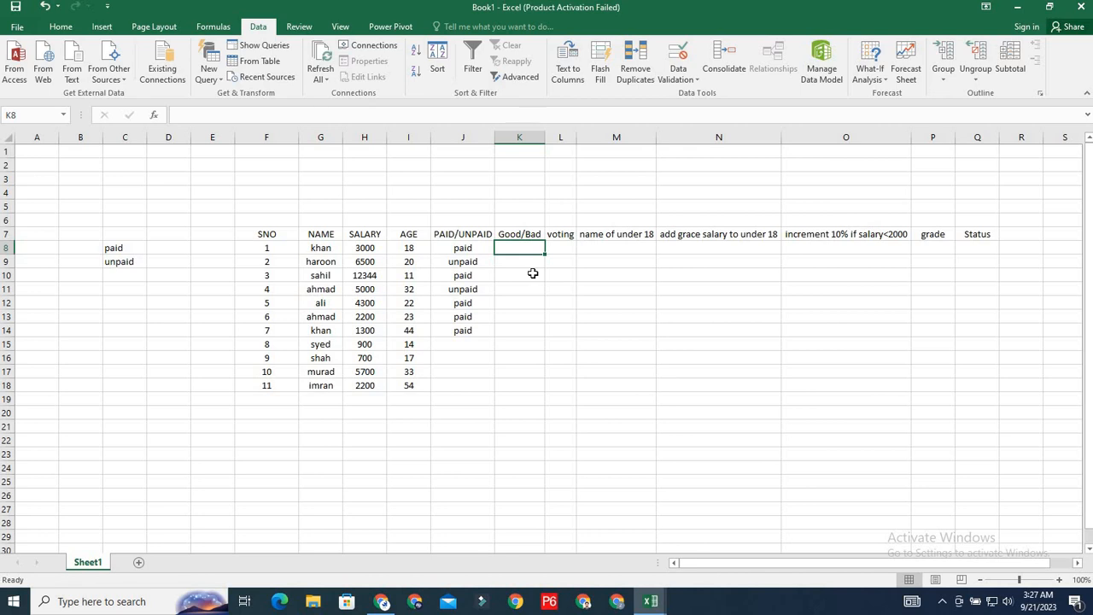
# - Merge and center cells E3:M4 above the table and set their font size to 16
pyautogui.moveTo(234, 193); pyautogui.dragTo(639, 173)
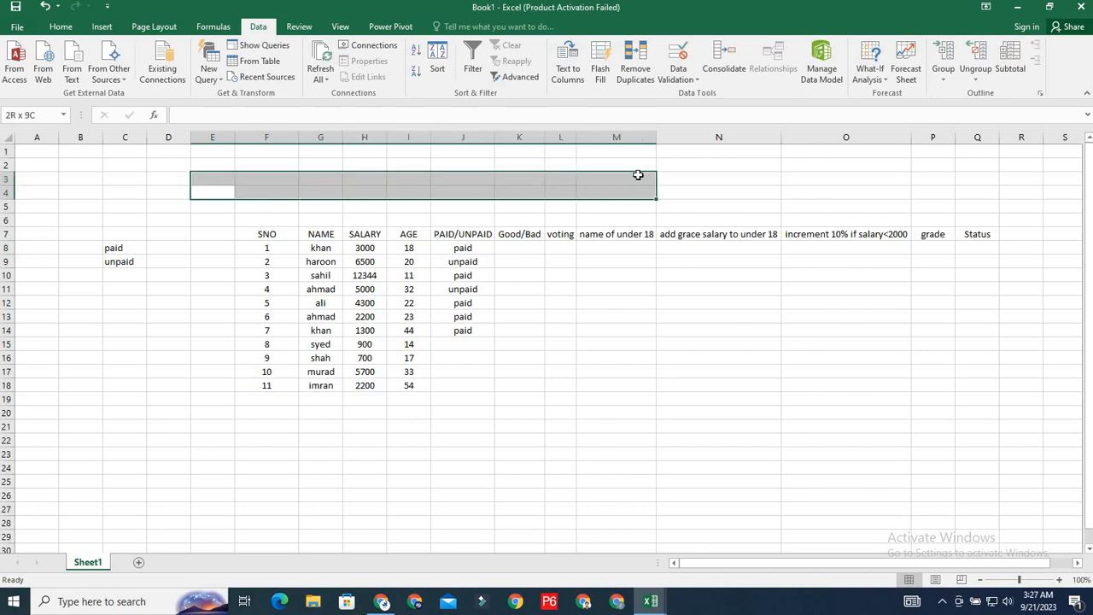
pyautogui.click(61, 27)
pyautogui.click(367, 73)
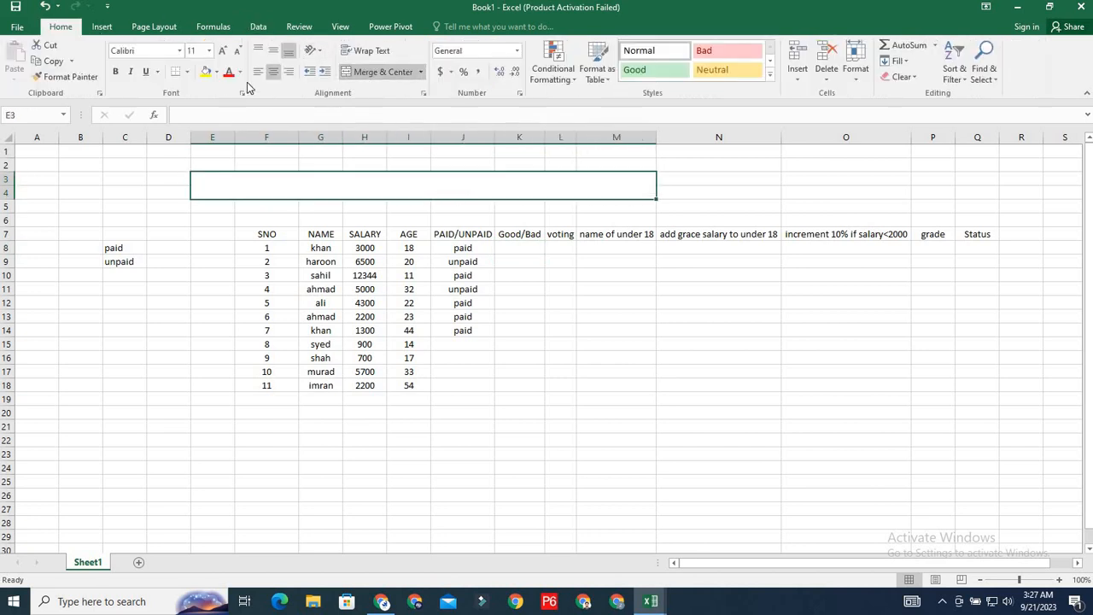
pyautogui.click(222, 50)
pyautogui.click(222, 50)
pyautogui.click(222, 51)
# - Enter "I want said the people are good who salary is above 6000 I just give name to them good" in the merged cell
pyautogui.doubleClick(307, 187)
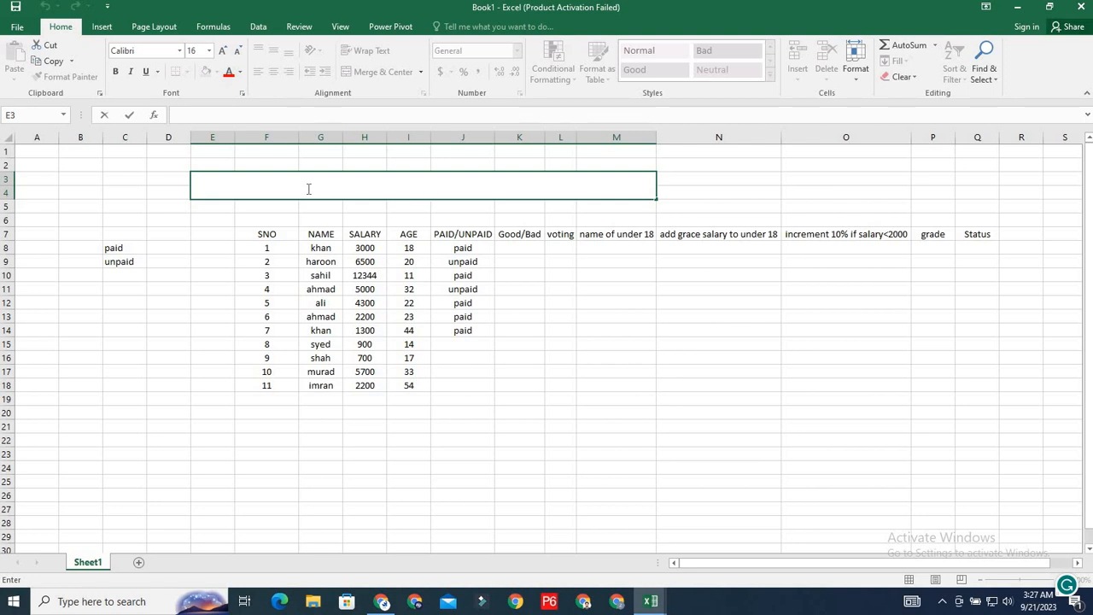
pyautogui.write('I want said ')
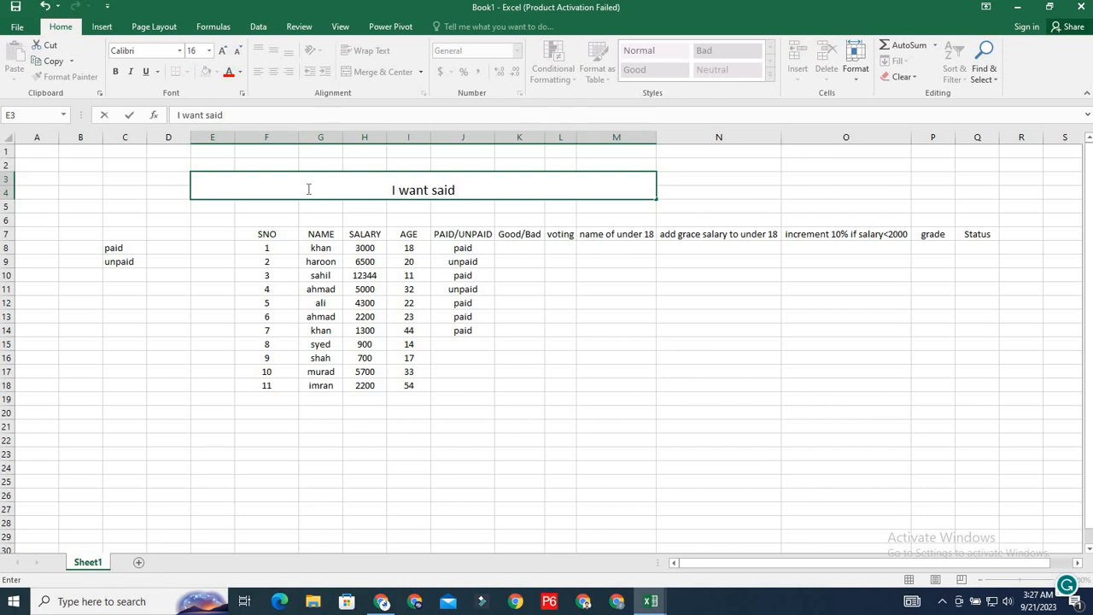
pyautogui.write('the peope')
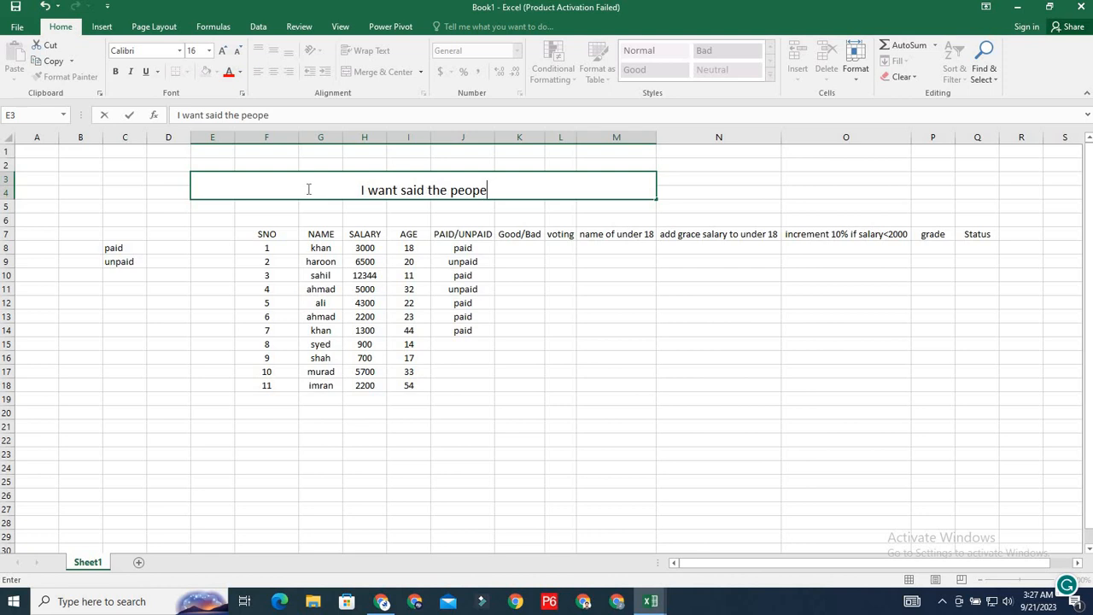
pyautogui.press('BackSpace')
pyautogui.write('le ')
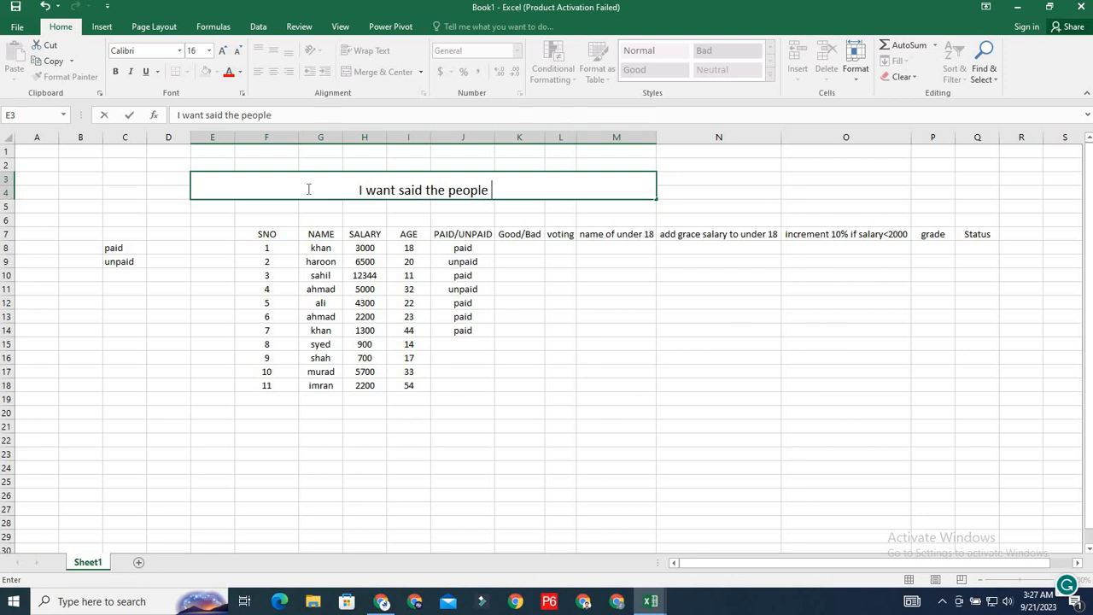
pyautogui.write('are good whos')
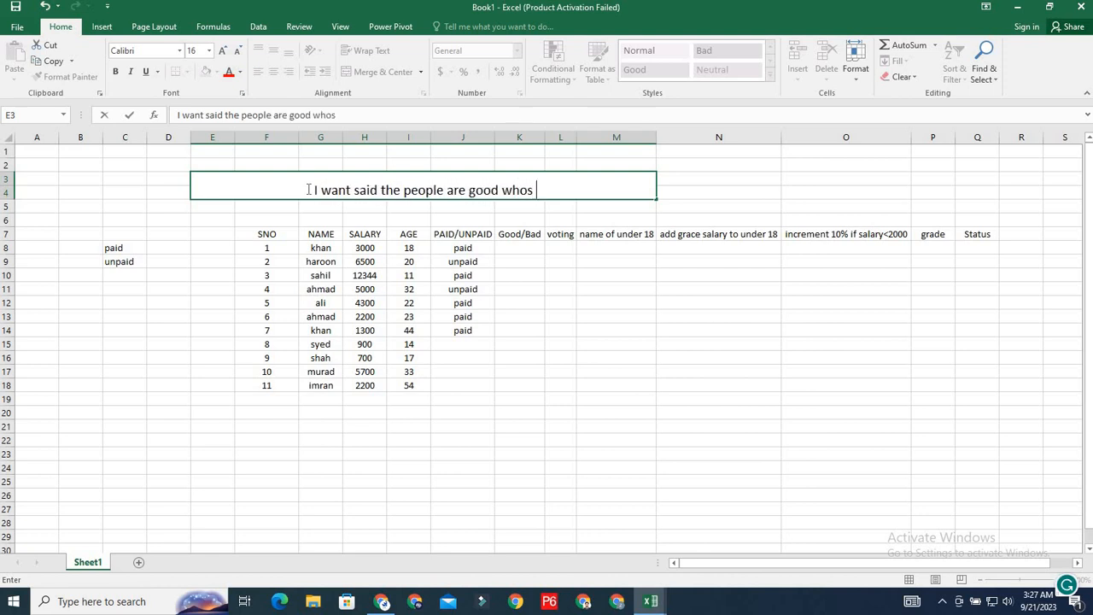
pyautogui.press('BackSpace')
pyautogui.write('sa')
pyautogui.write('l')
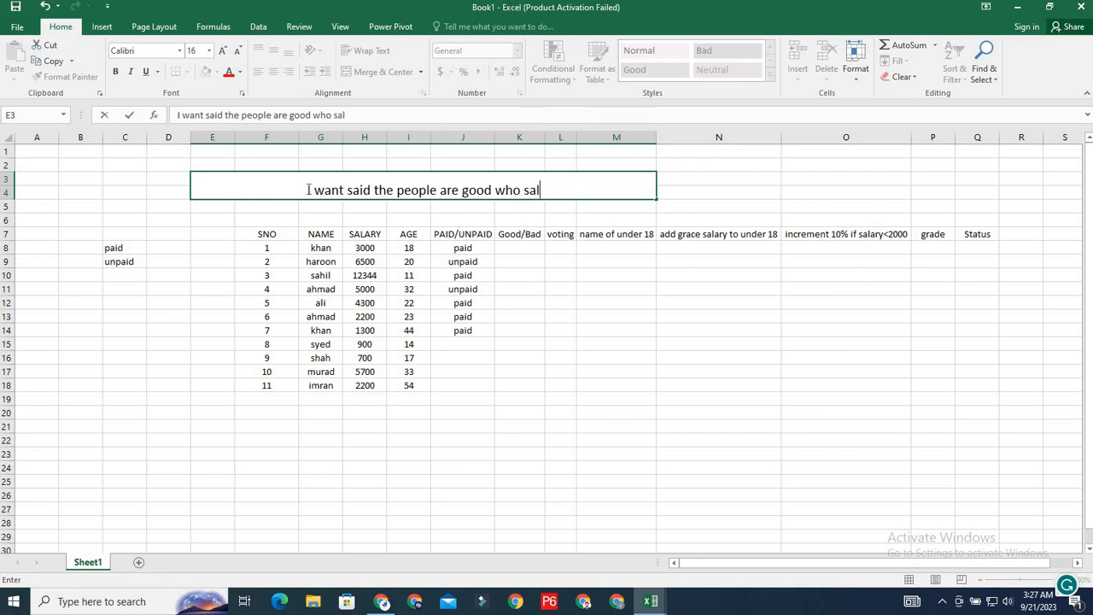
pyautogui.write('ary is ')
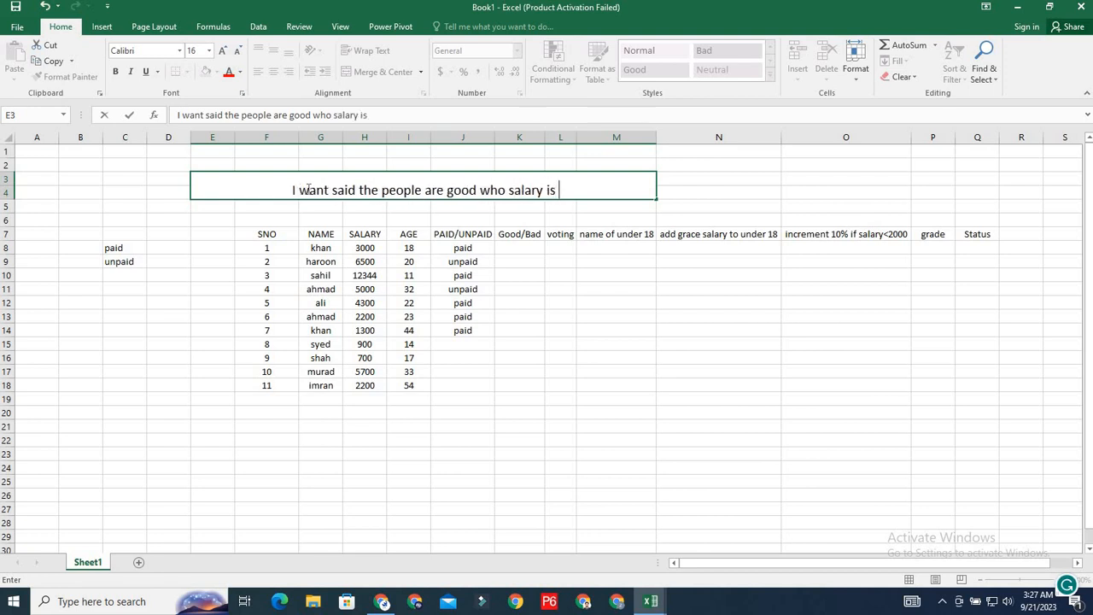
pyautogui.write('above')
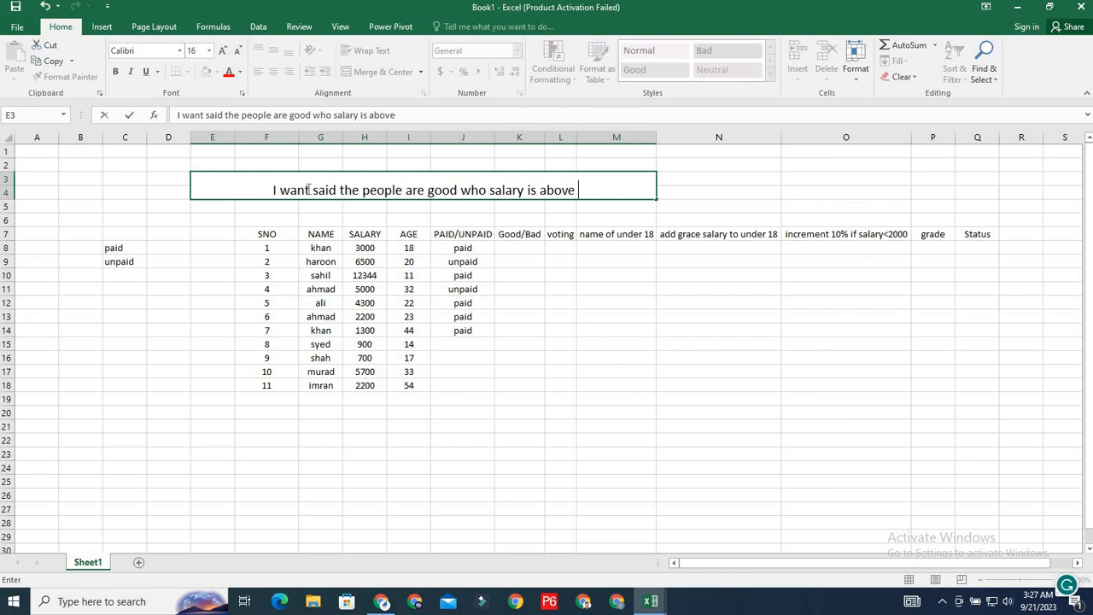
pyautogui.write(' 6000')
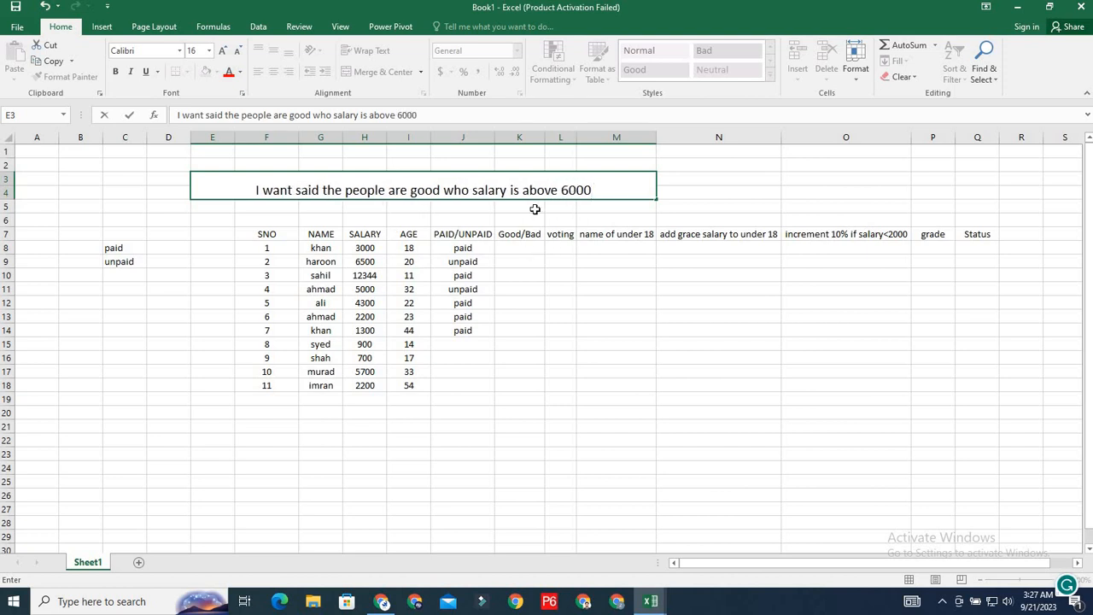
pyautogui.write(' I j')
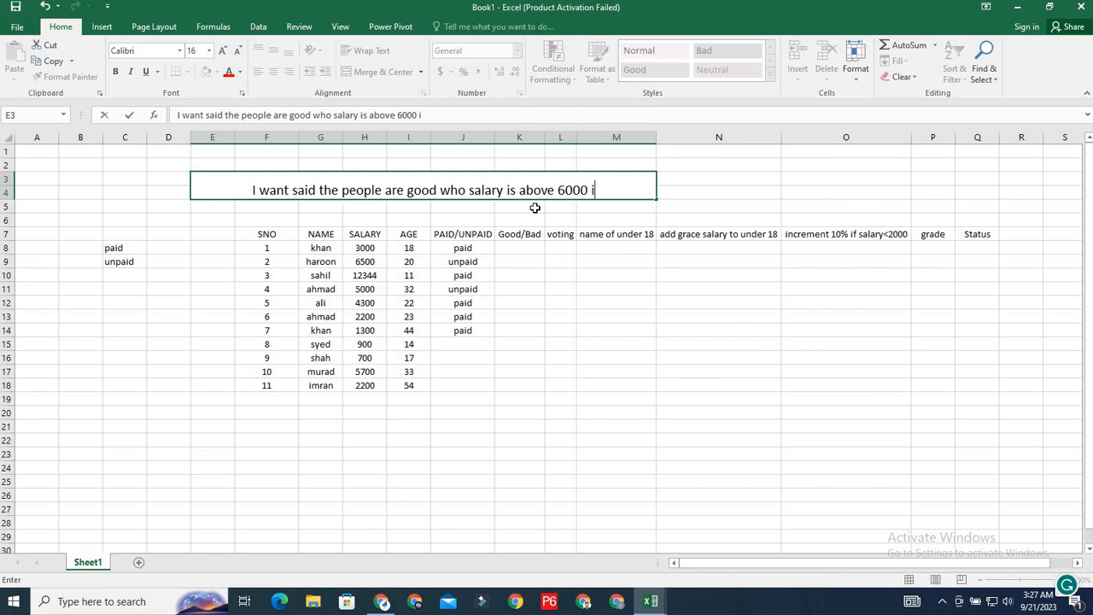
pyautogui.write('ust')
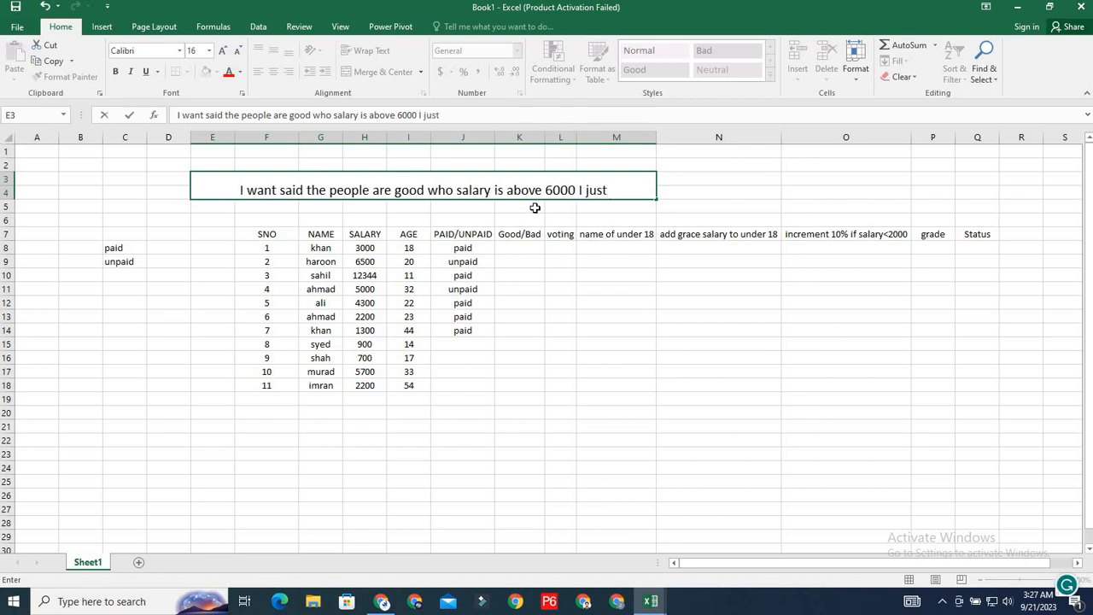
pyautogui.write('give nae')
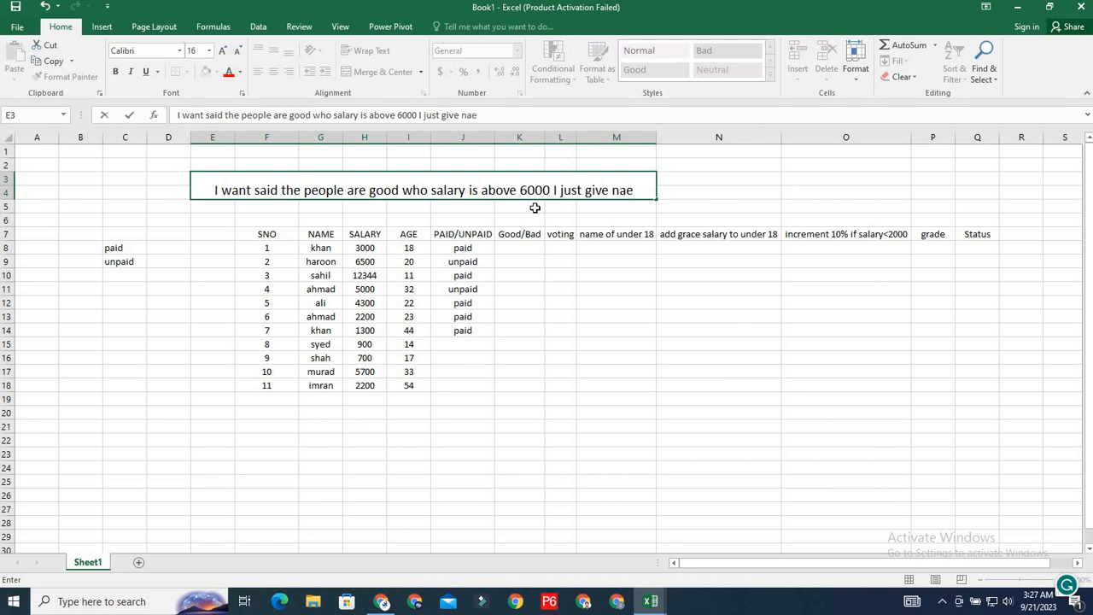
pyautogui.press('BackSpace')
pyautogui.write('me ')
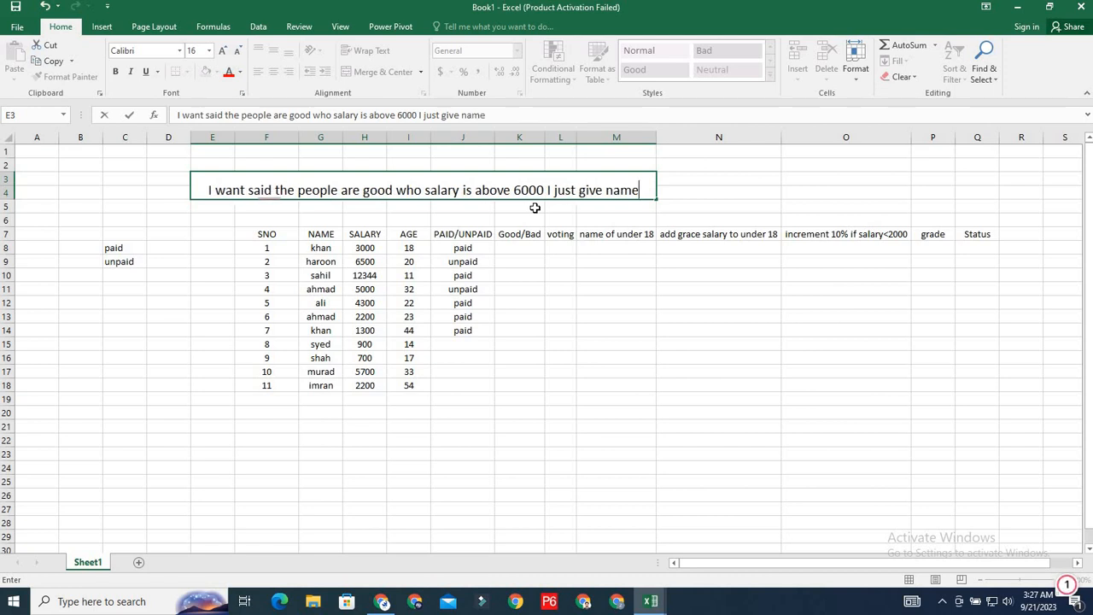
pyautogui.write('to them')
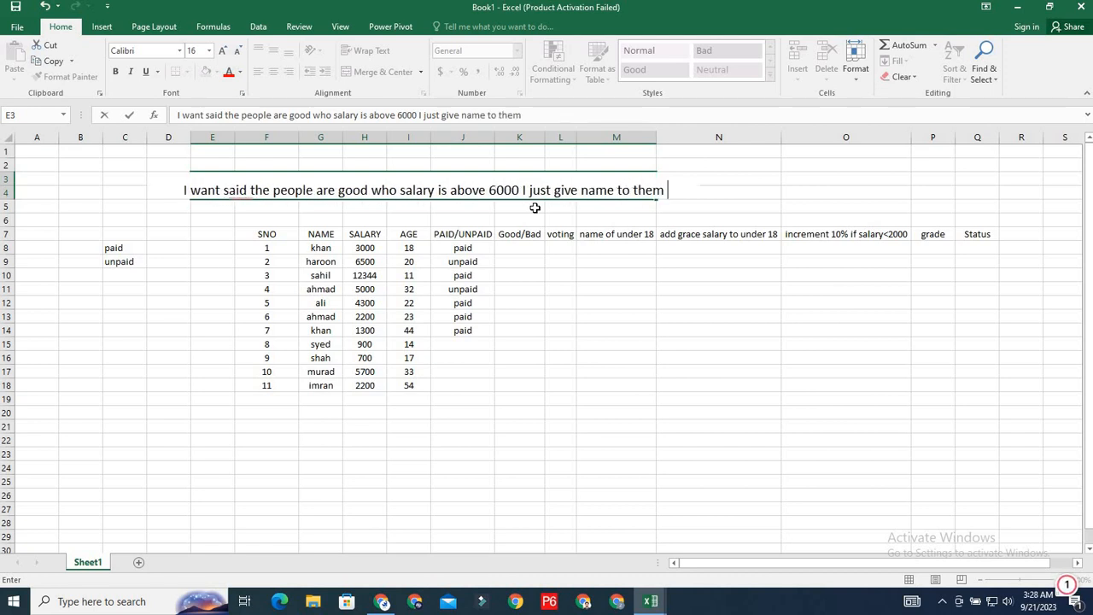
pyautogui.write(' good')
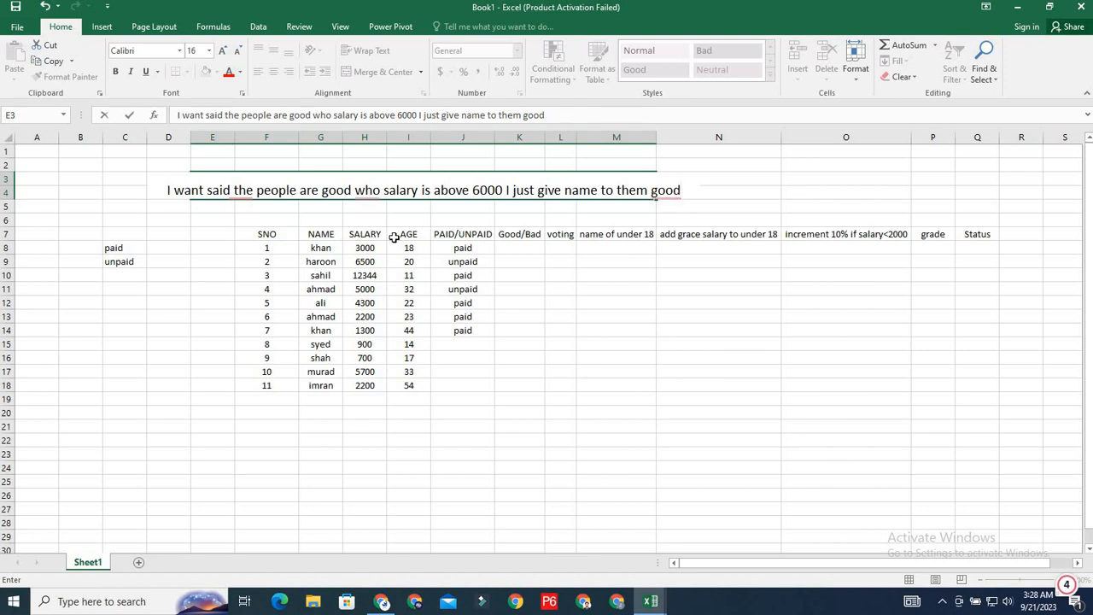
# - Enter the formula =IF(H8>=6000,"Good","Bad") in Good/Bad cell K8
pyautogui.click(530, 252)
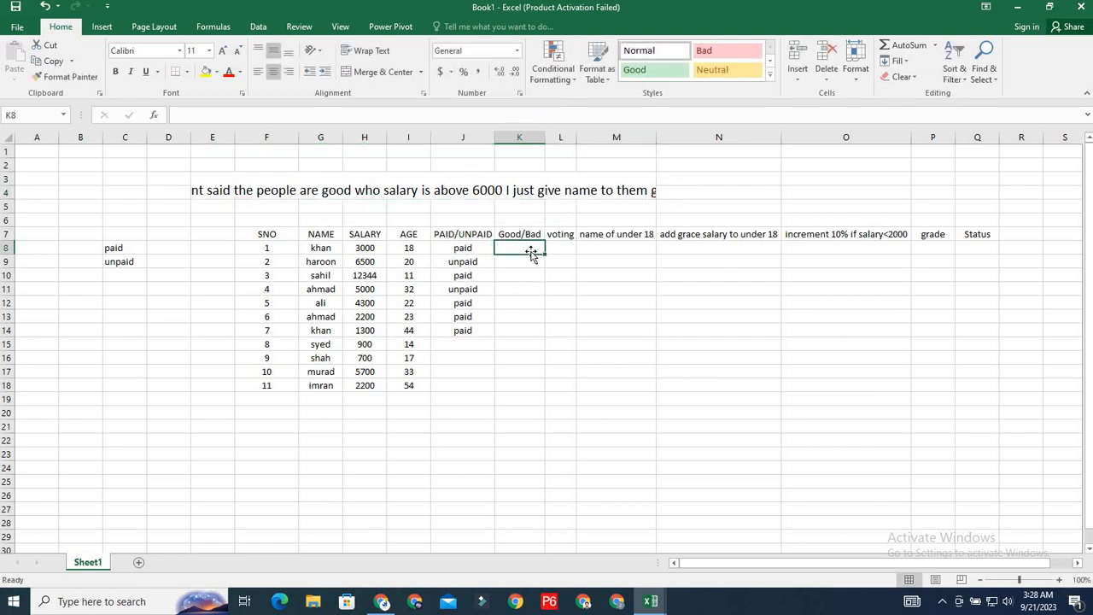
pyautogui.write('if')
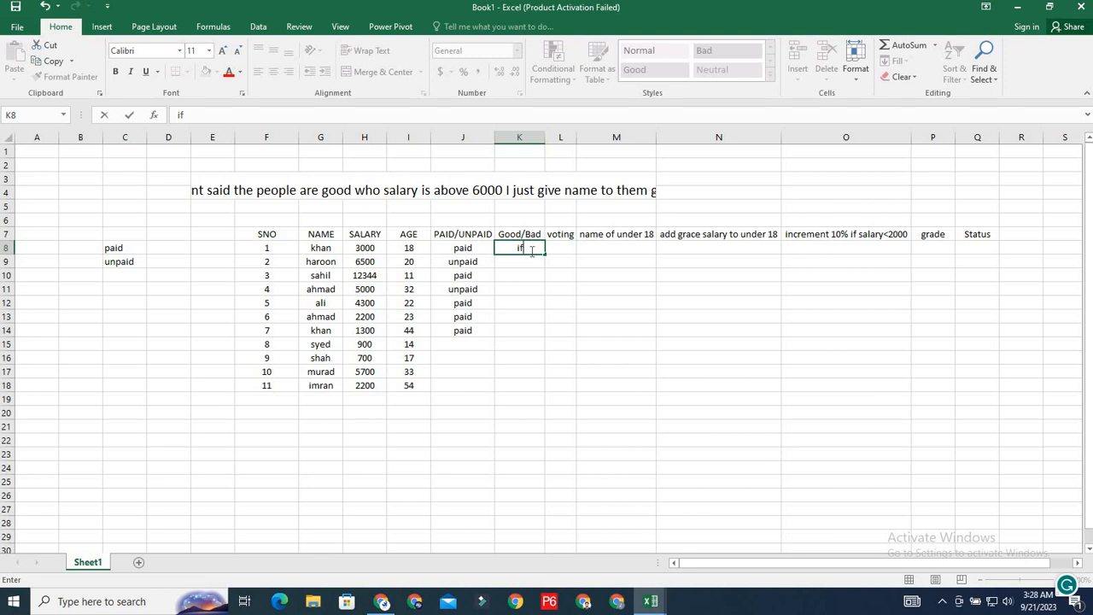
pyautogui.press('BackSpace')
pyautogui.press('BackSpace')
pyautogui.write('=')
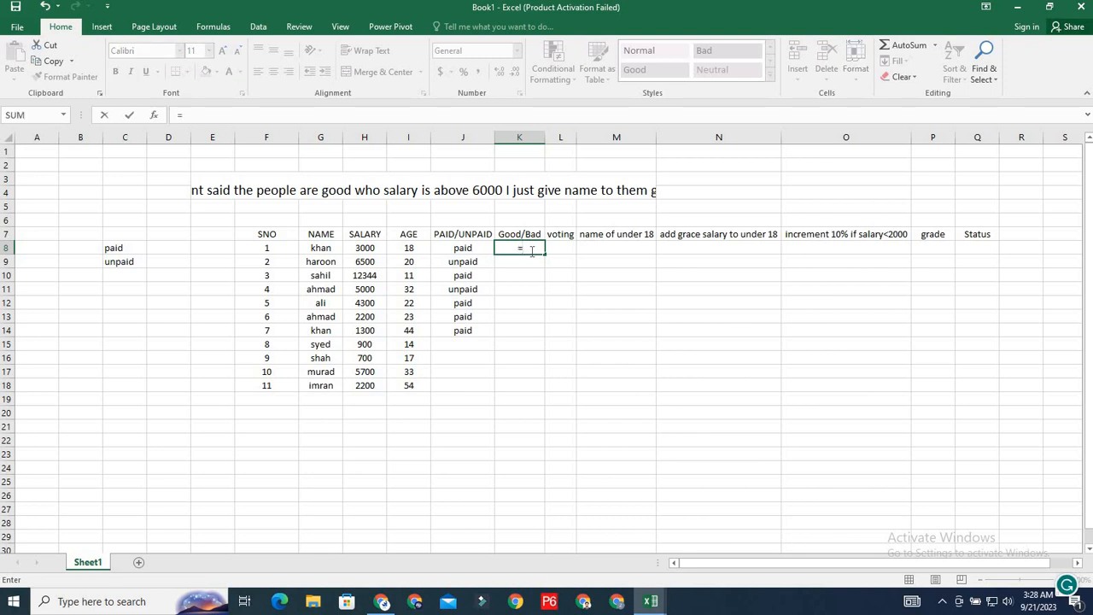
pyautogui.write('if')
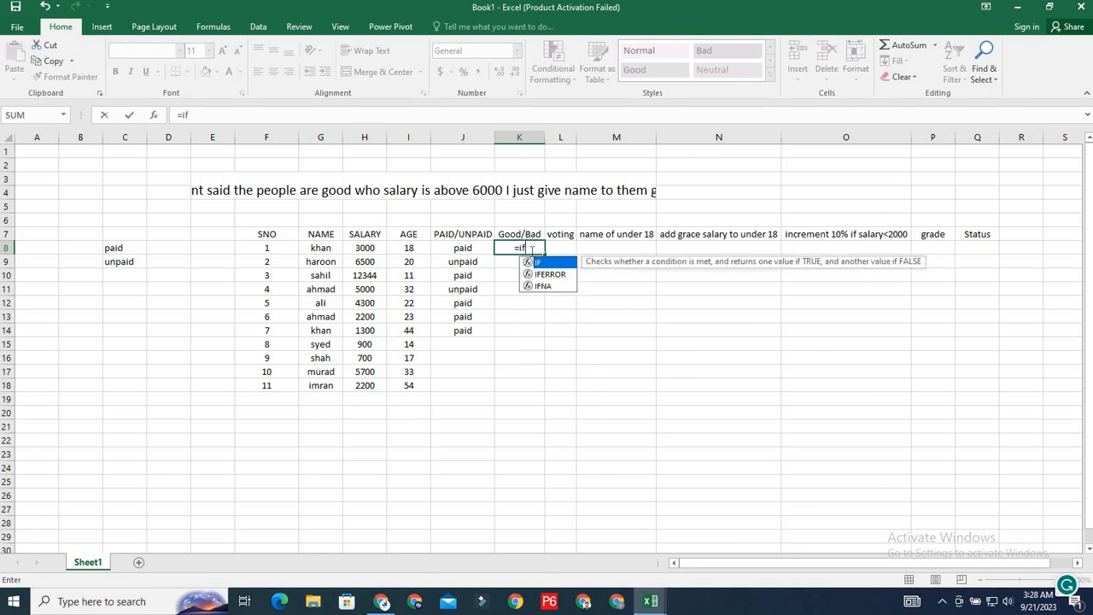
pyautogui.write('(')
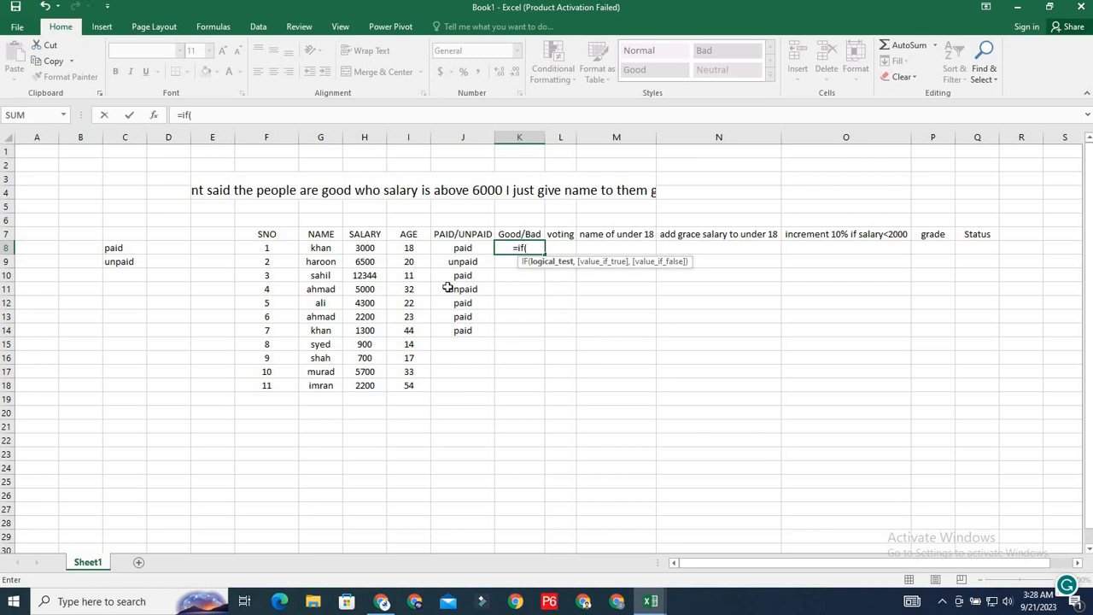
pyautogui.click(367, 248)
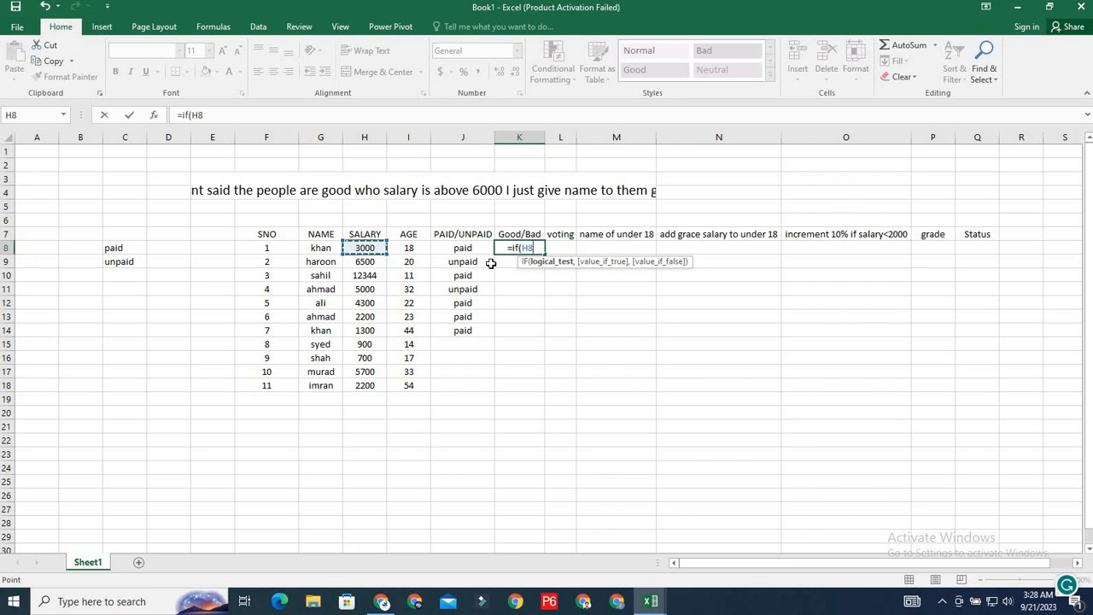
pyautogui.write('>')
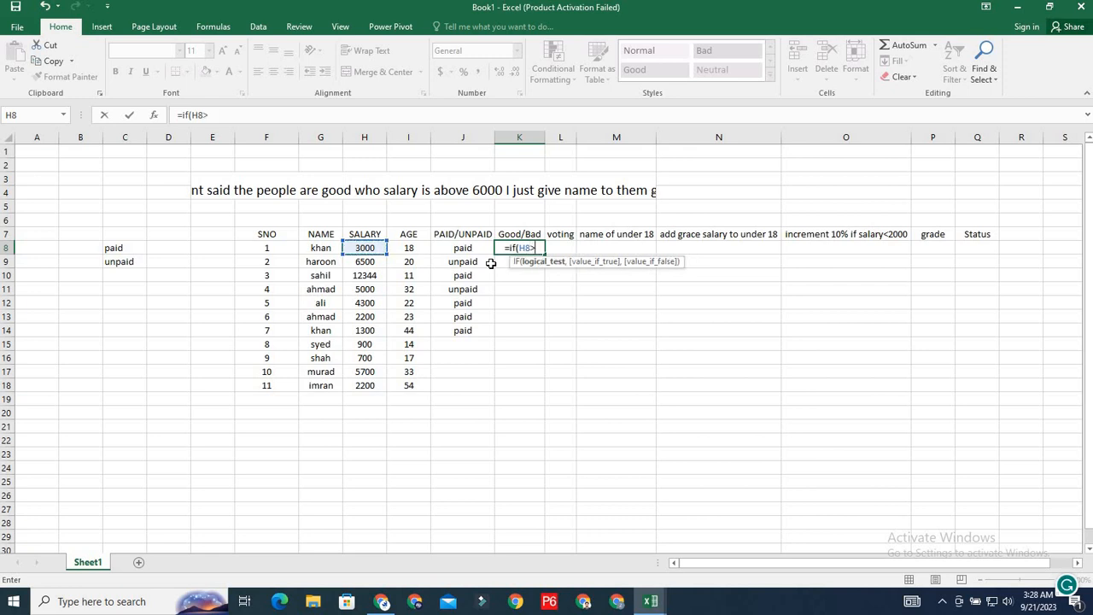
pyautogui.write('=')
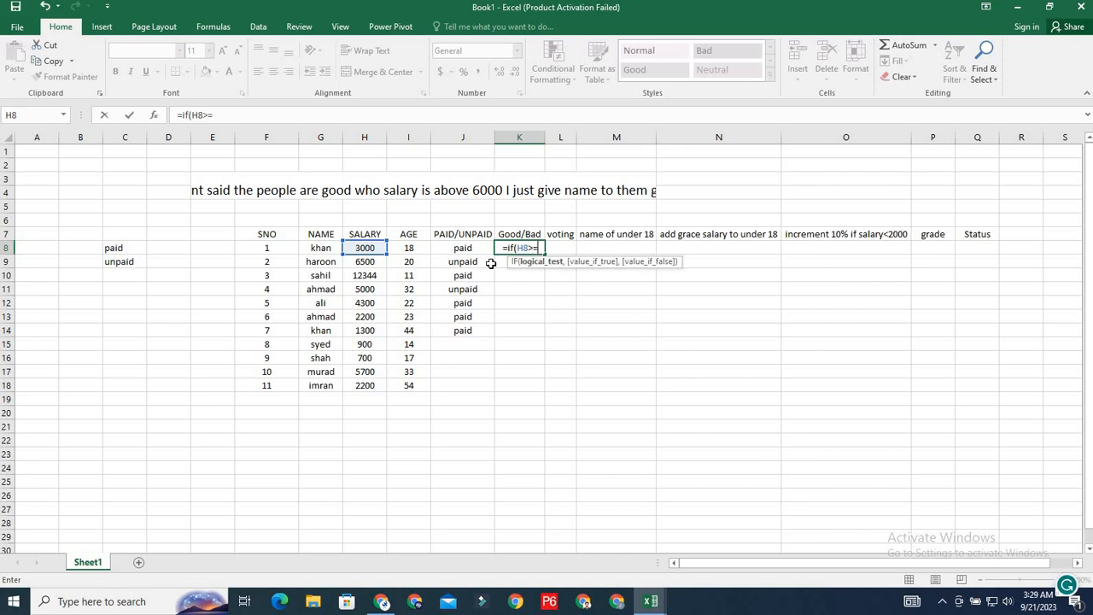
pyautogui.write('6000')
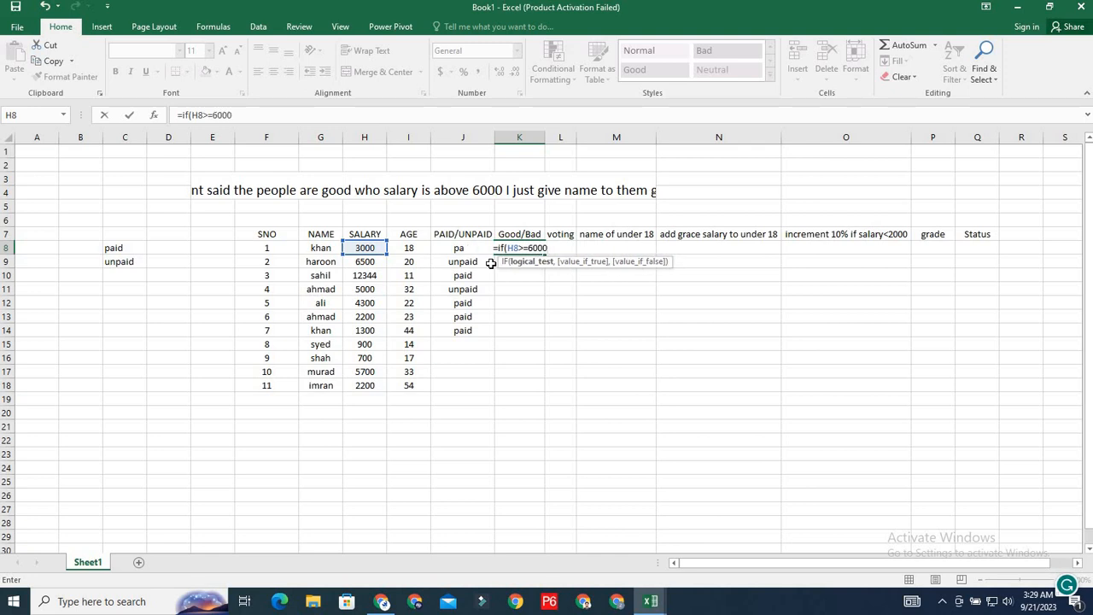
pyautogui.write(',')
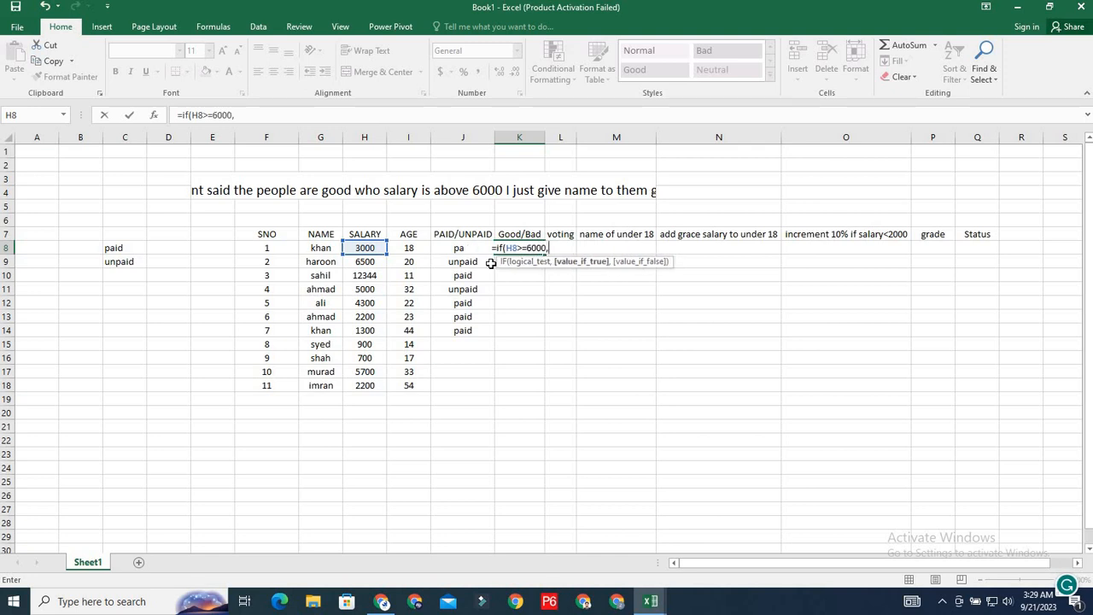
pyautogui.write('"')
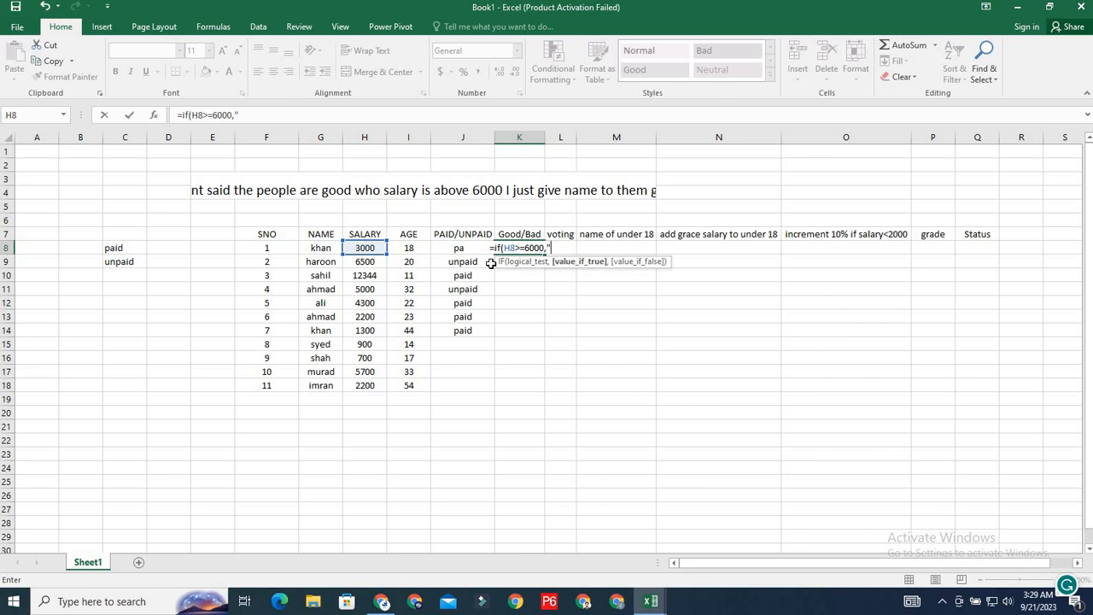
pyautogui.write('Go')
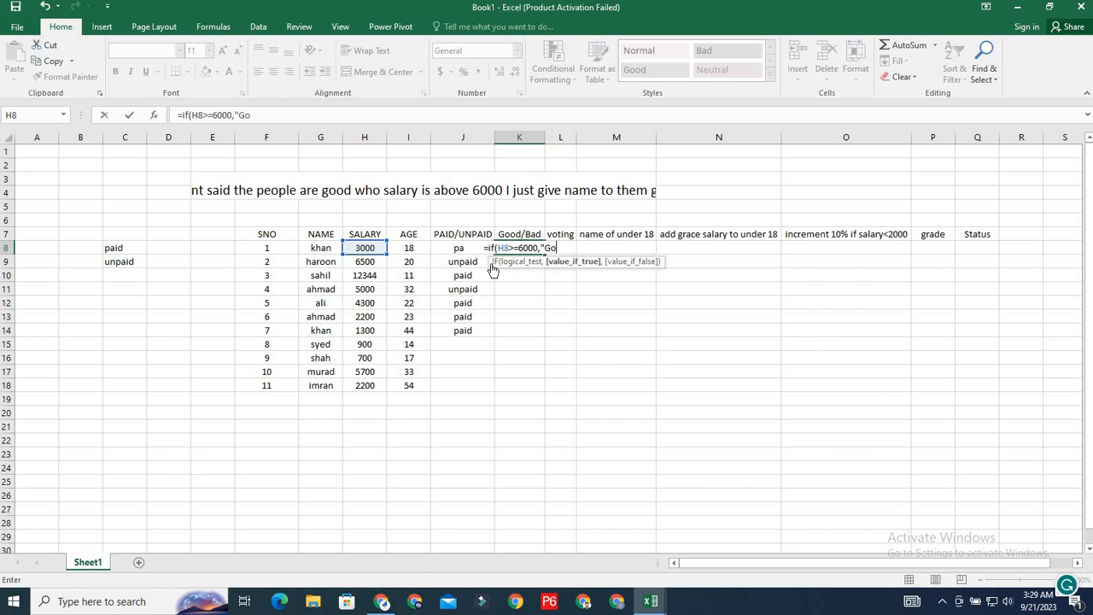
pyautogui.write('od')
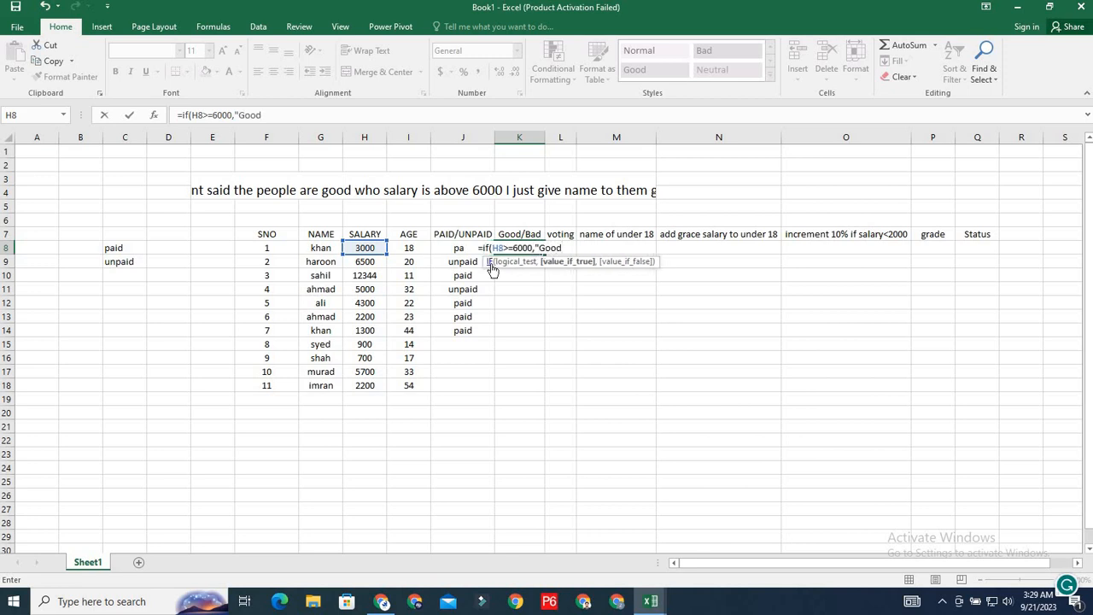
pyautogui.write('"')
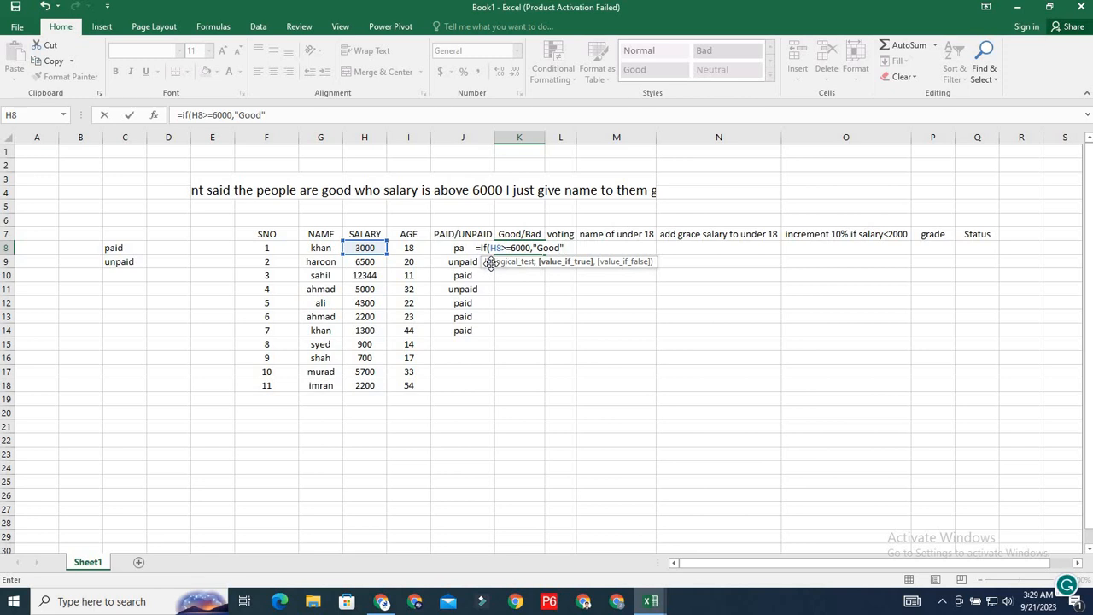
pyautogui.write(',')
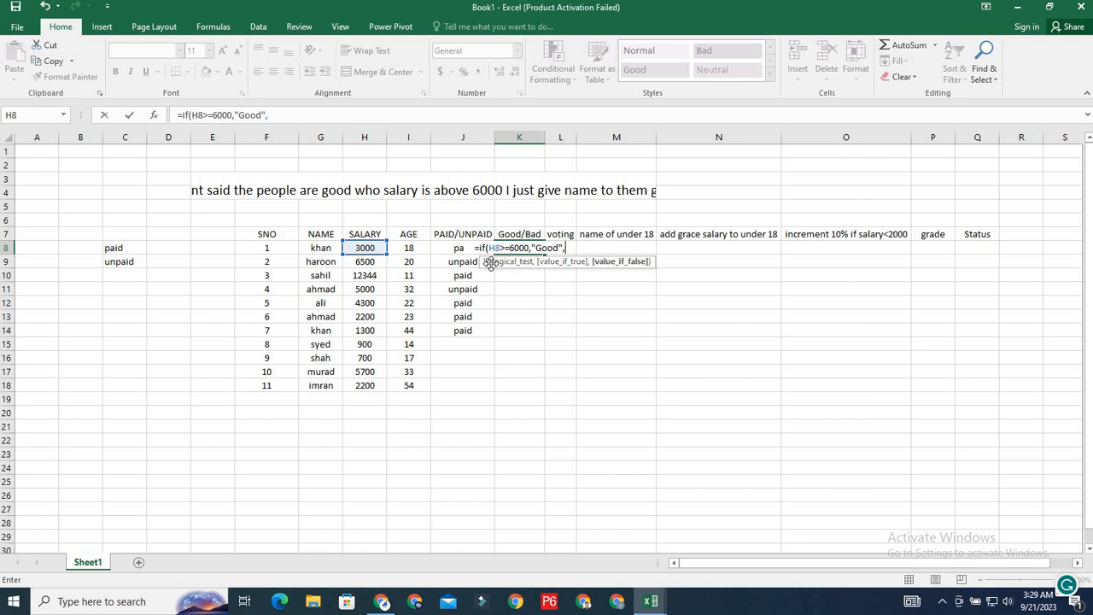
pyautogui.write('"')
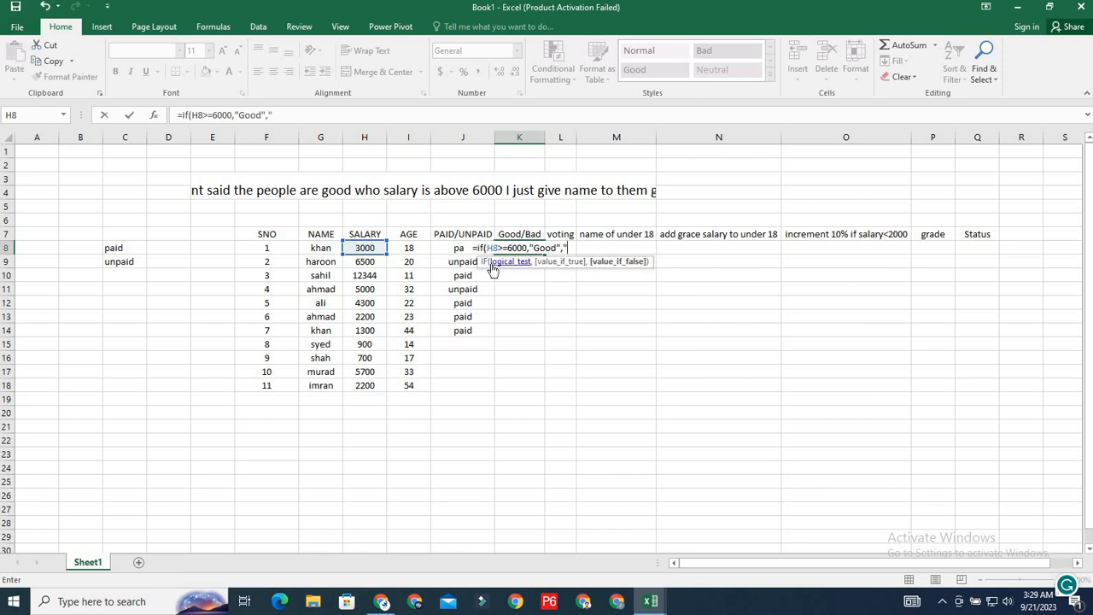
pyautogui.write('Bad')
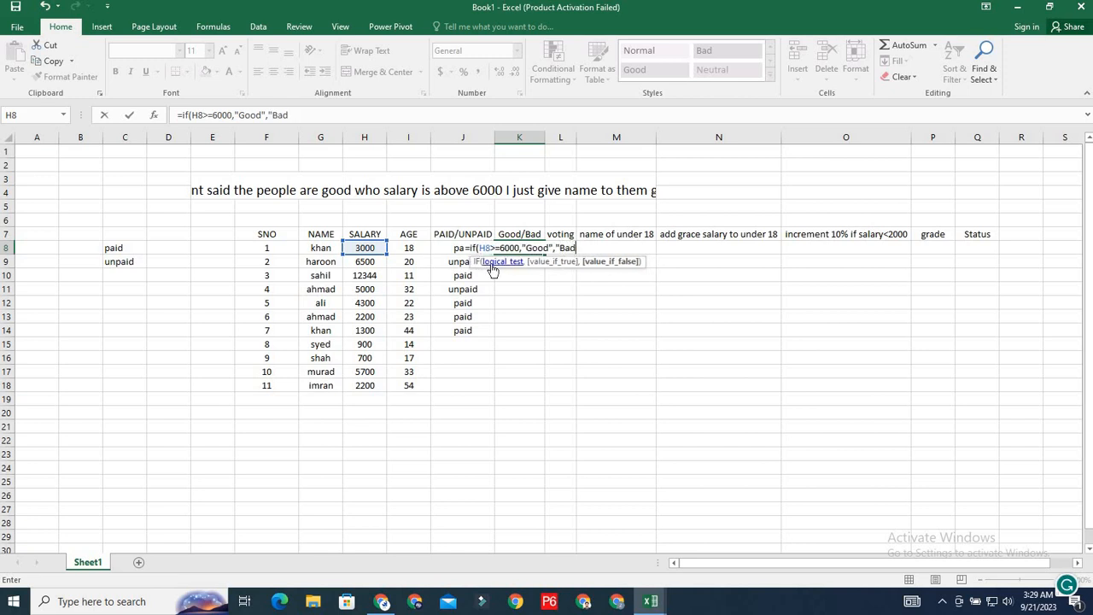
pyautogui.write('")')
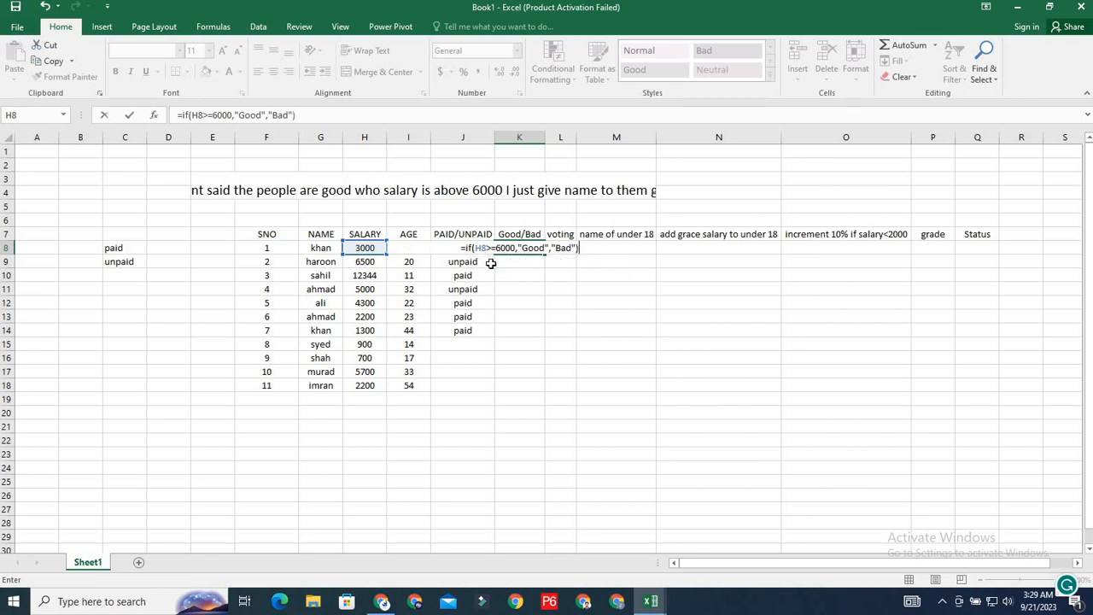
pyautogui.press('Return')
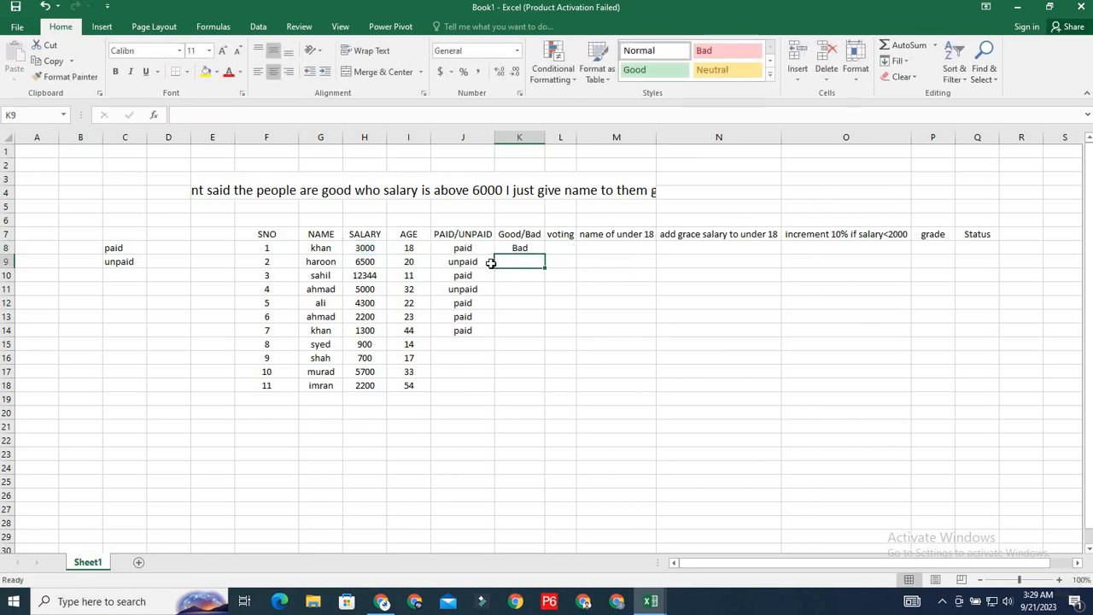
# - Compare the first salaries with the Good/Bad column and fill the K8 formula down to K18
pyautogui.click(367, 250)
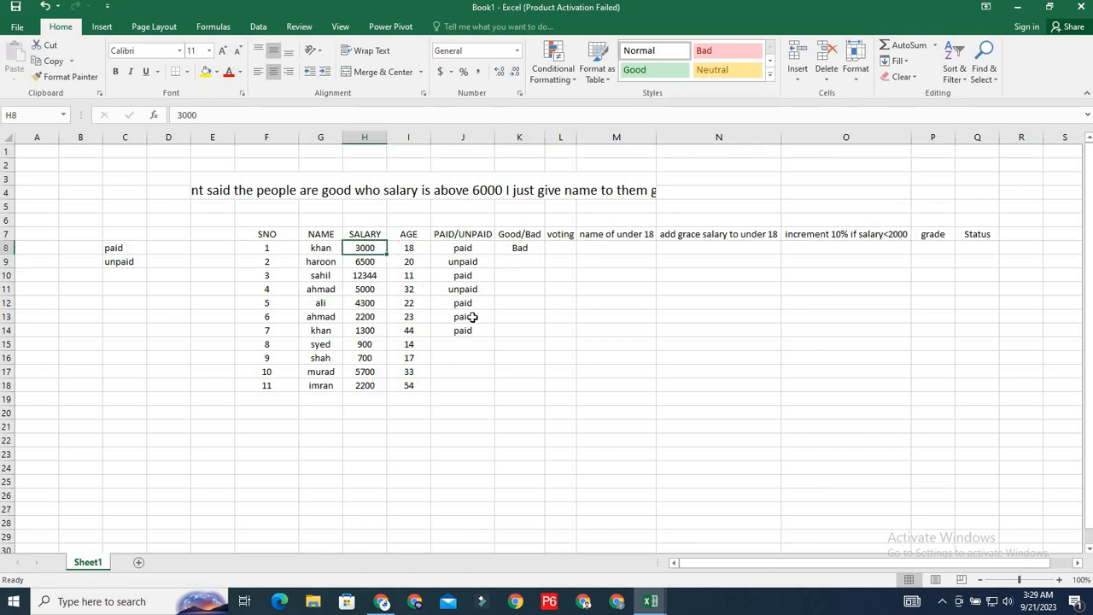
pyautogui.click(525, 249)
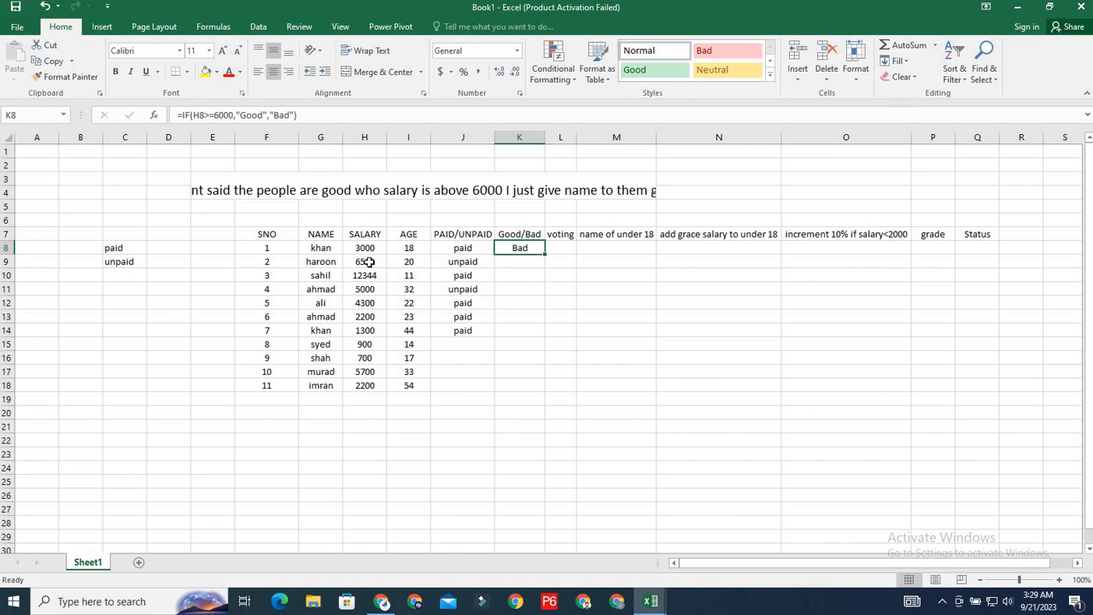
pyautogui.click(367, 265)
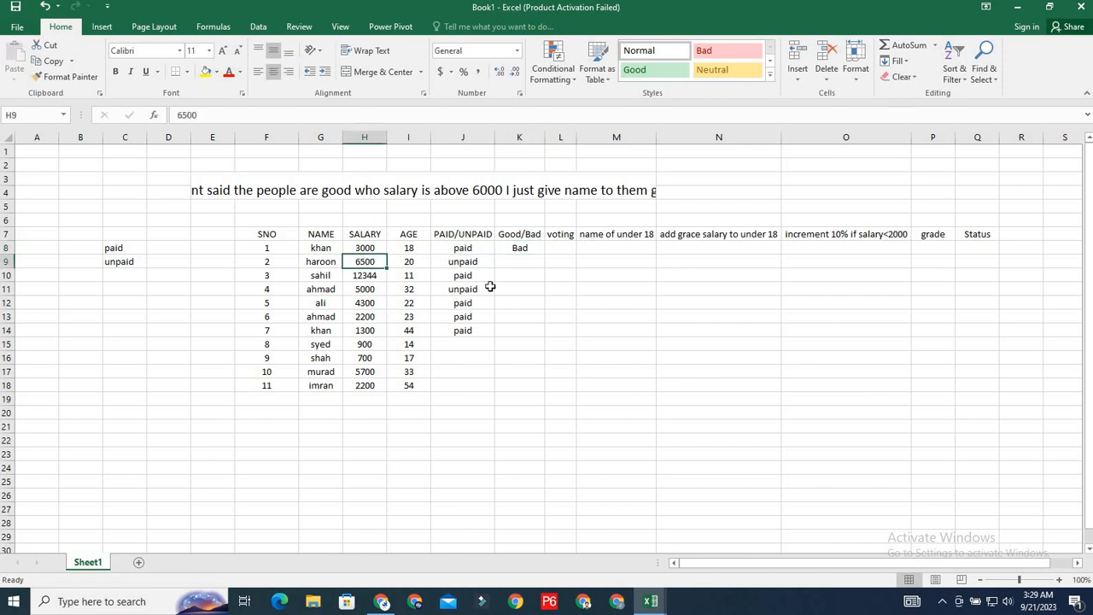
pyautogui.click(534, 261)
pyautogui.click(538, 248)
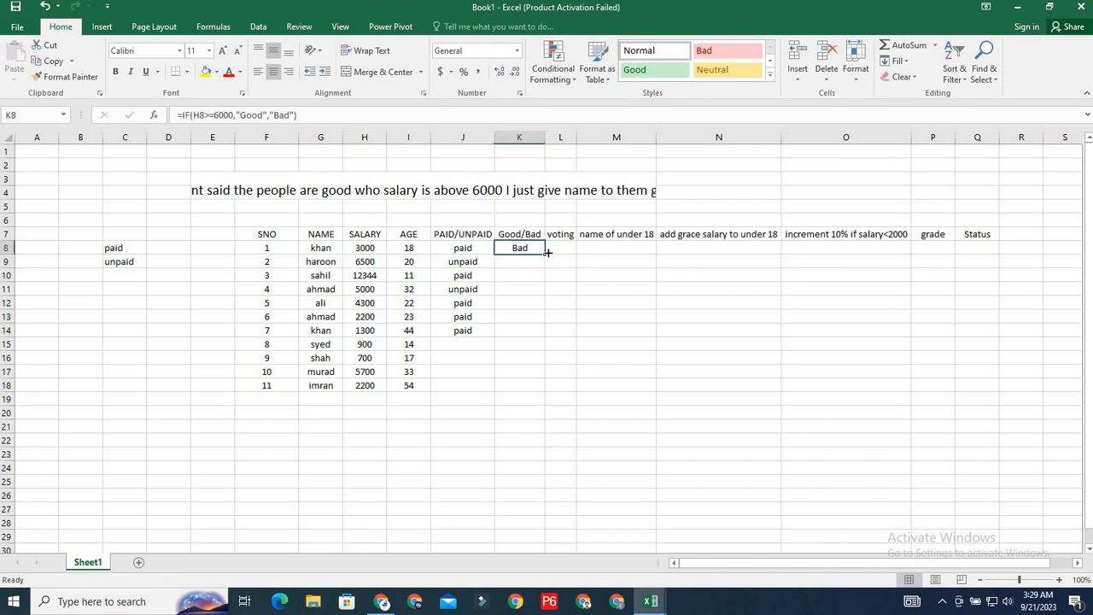
pyautogui.moveTo(543, 254); pyautogui.dragTo(543, 391)
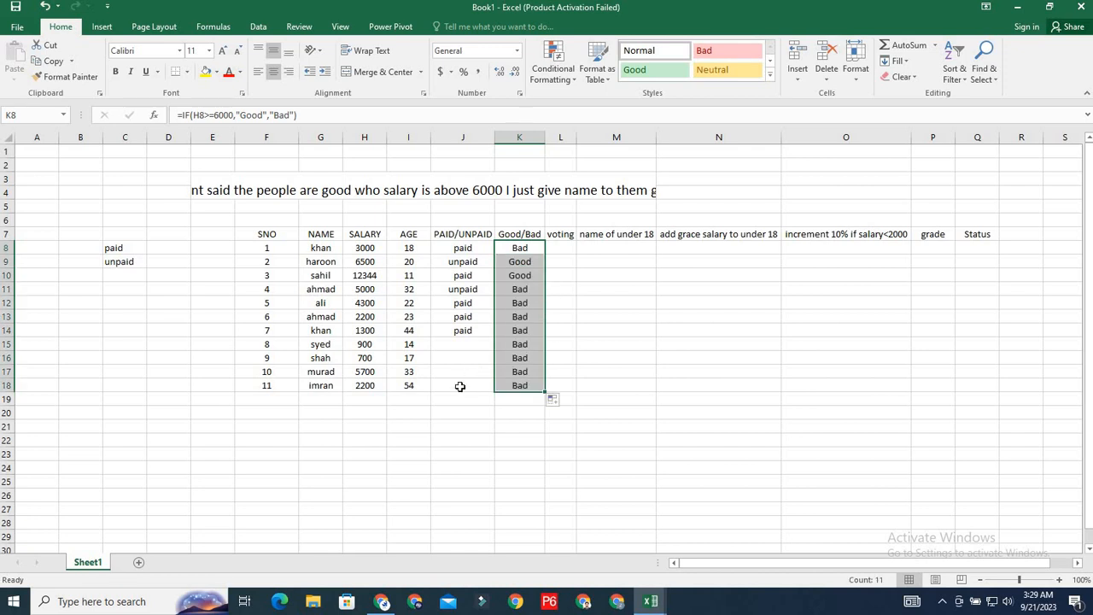
# - Check the filled labels against the salaries and set the salary in cell H16 to 7000
pyautogui.click(461, 385)
pyautogui.click(522, 262)
pyautogui.click(531, 276)
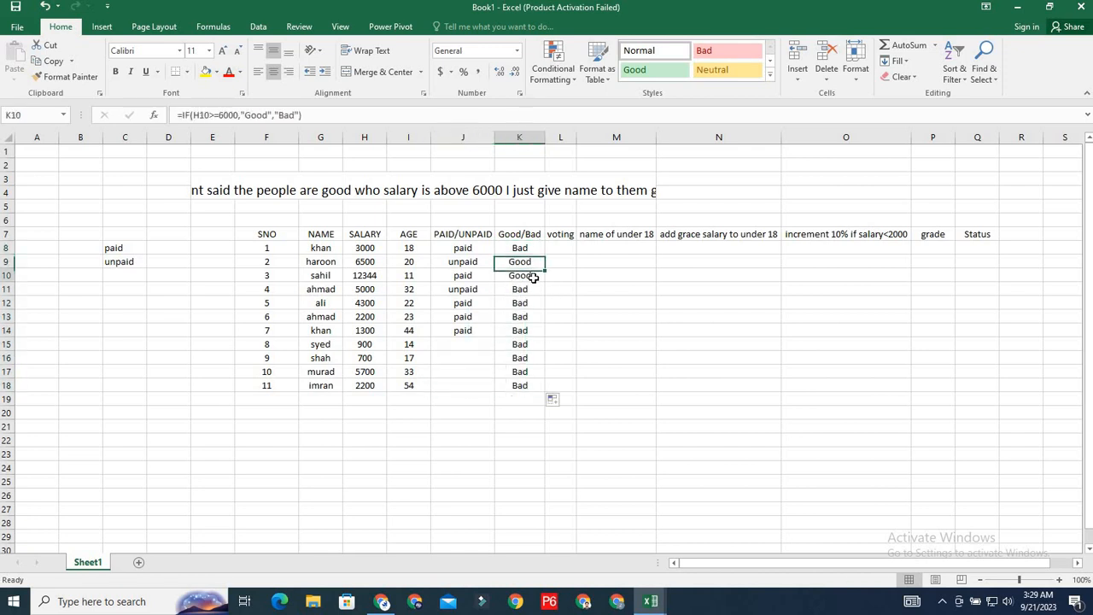
pyautogui.click(375, 276)
pyautogui.click(373, 332)
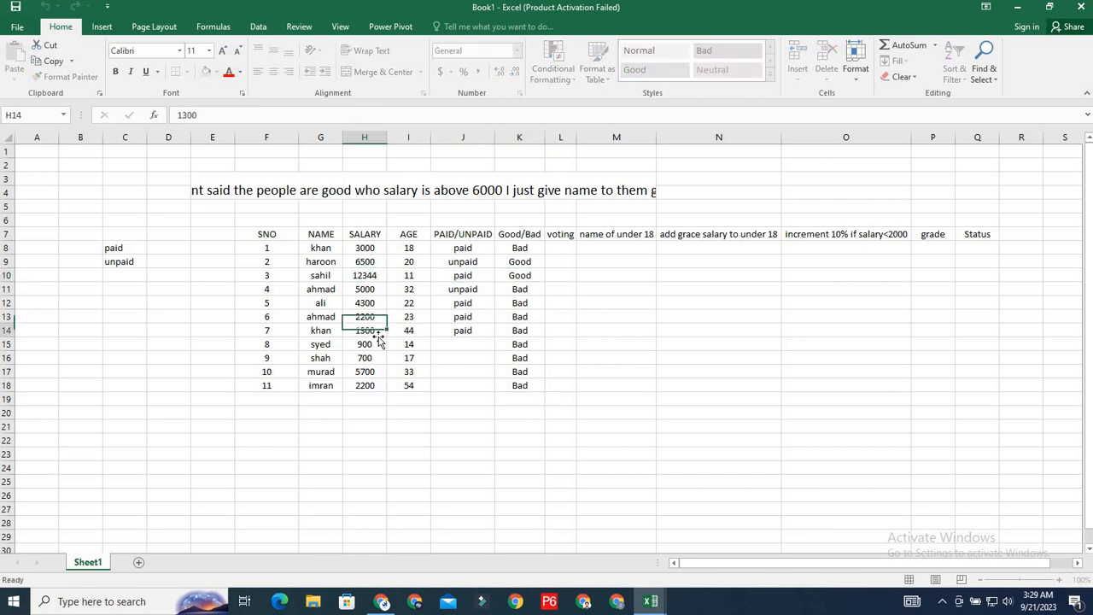
pyautogui.doubleClick(376, 337)
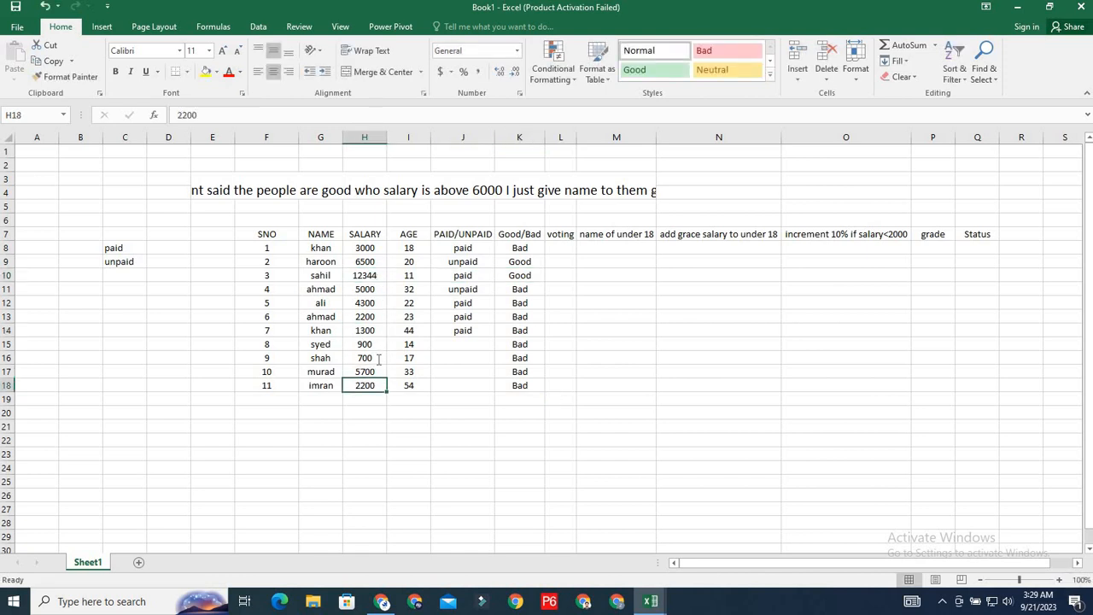
pyautogui.doubleClick(378, 359)
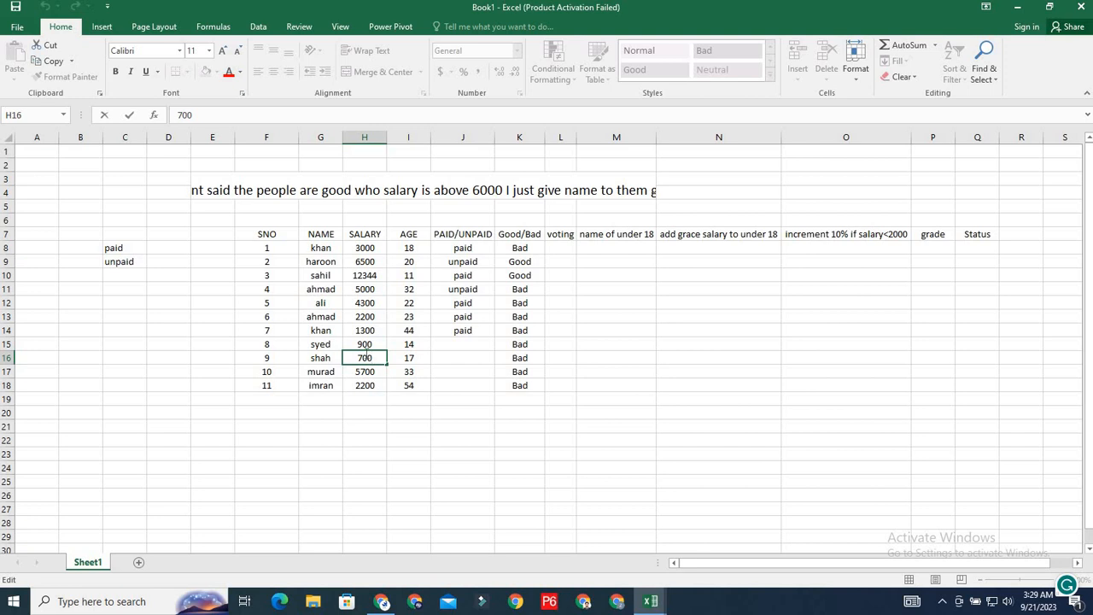
pyautogui.write('0')
pyautogui.click(370, 373)
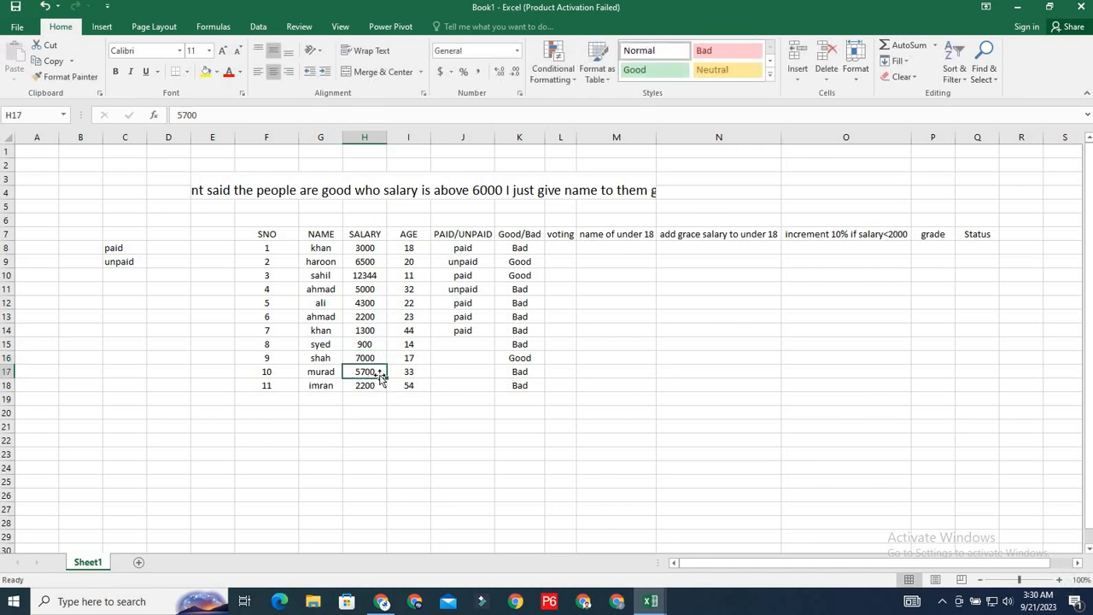
# - Enter the formula =IF(I8<18,"Not Eligibe","Eligible") in voting cell L8
pyautogui.click(573, 253)
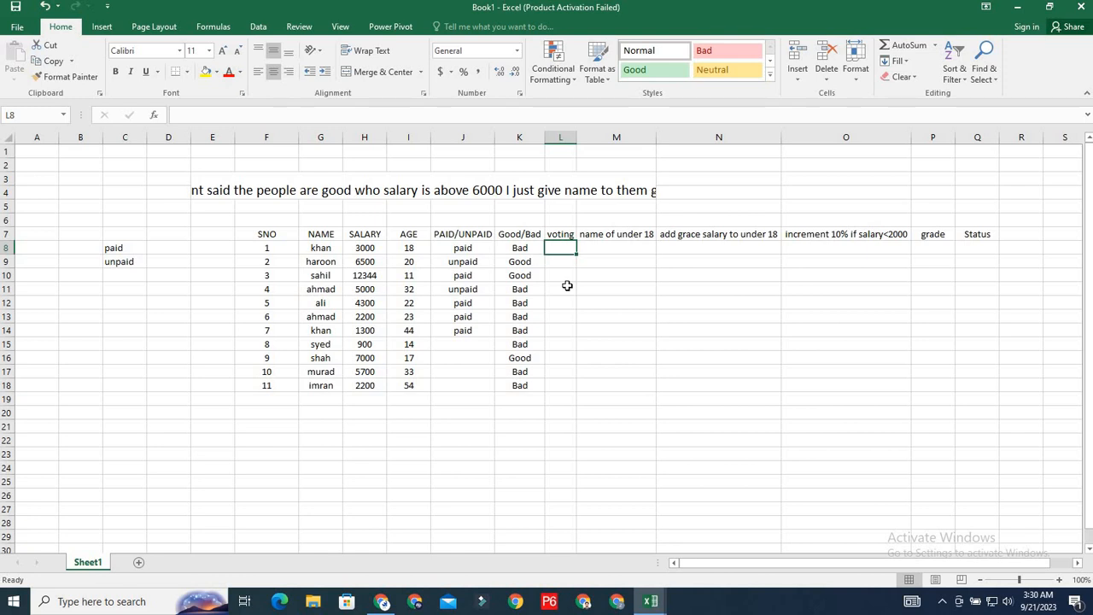
pyautogui.write('=if')
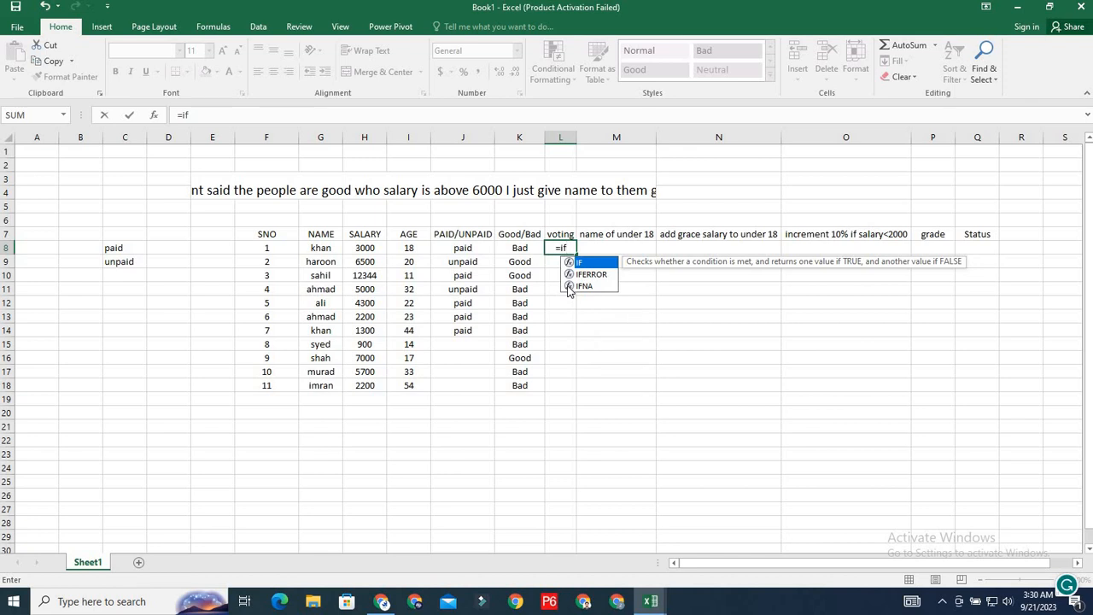
pyautogui.write('(')
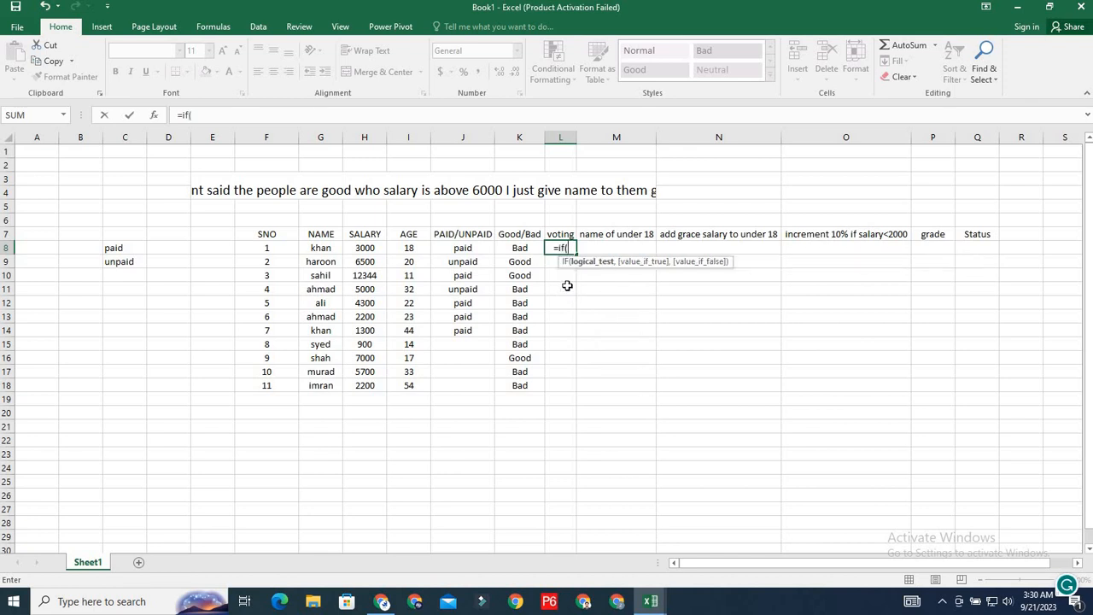
pyautogui.click(417, 249)
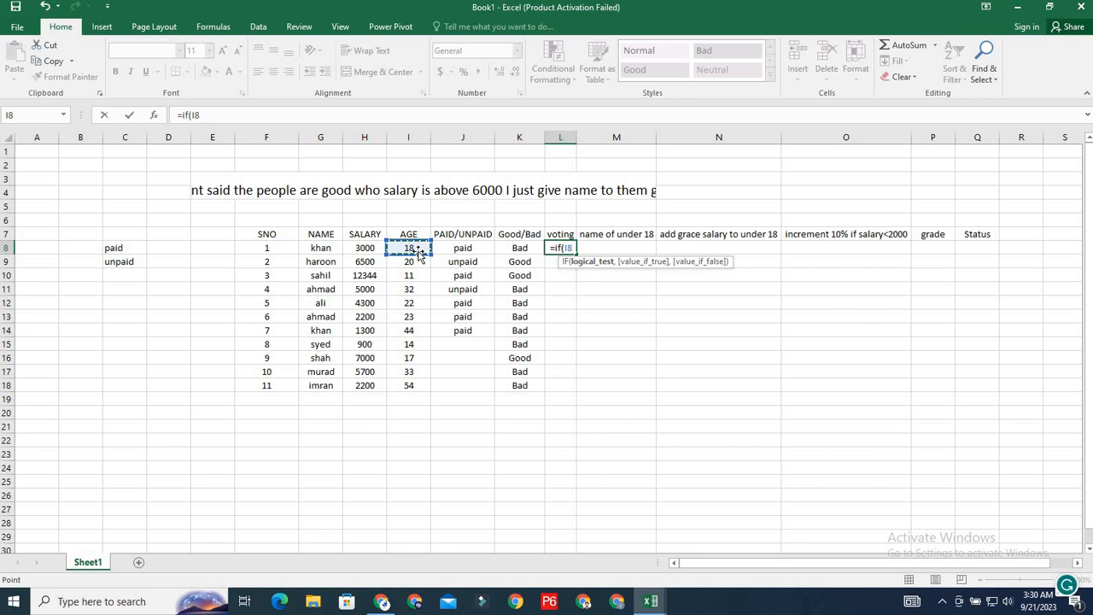
pyautogui.write('<')
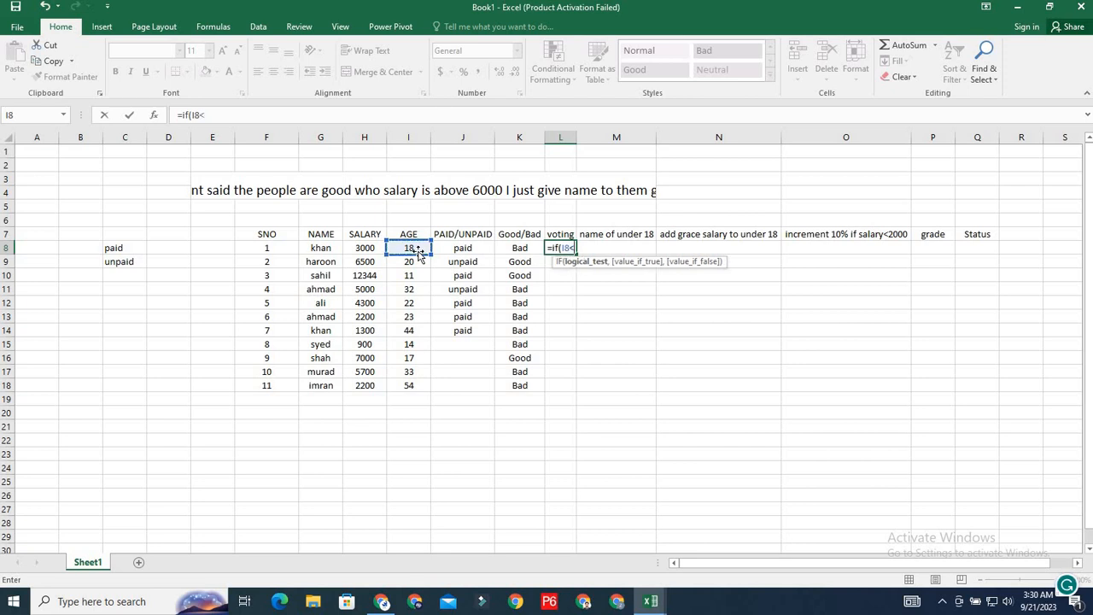
pyautogui.write('18')
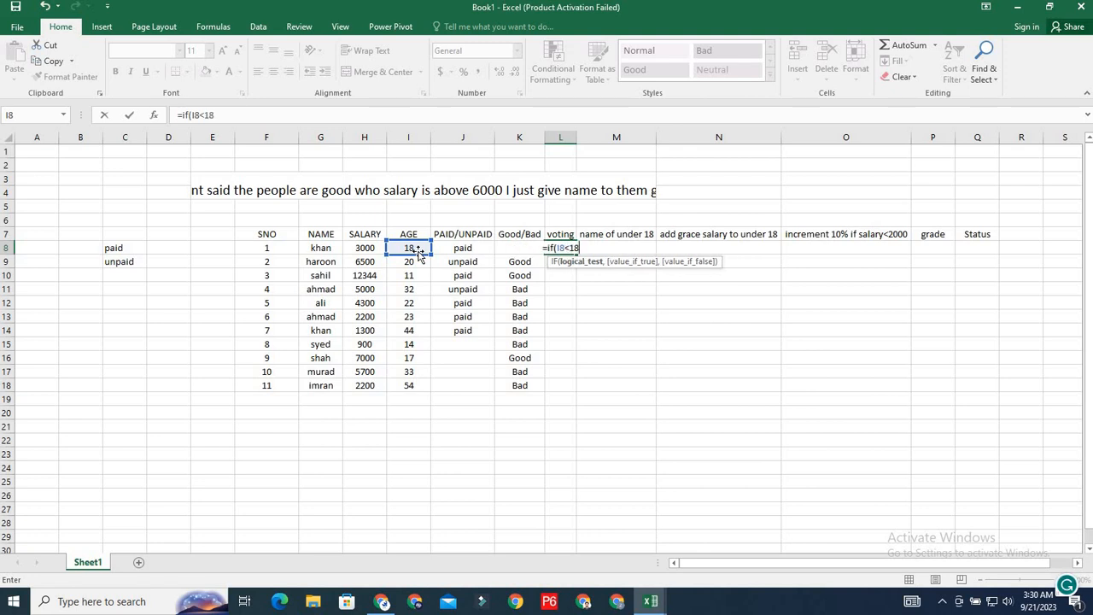
pyautogui.write(',')
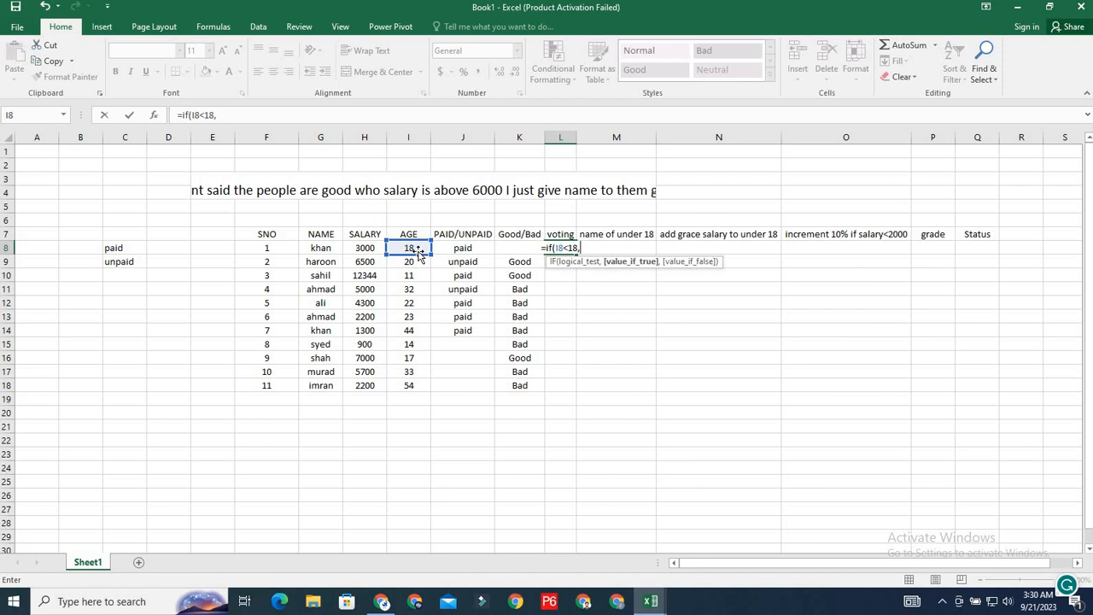
pyautogui.write('"')
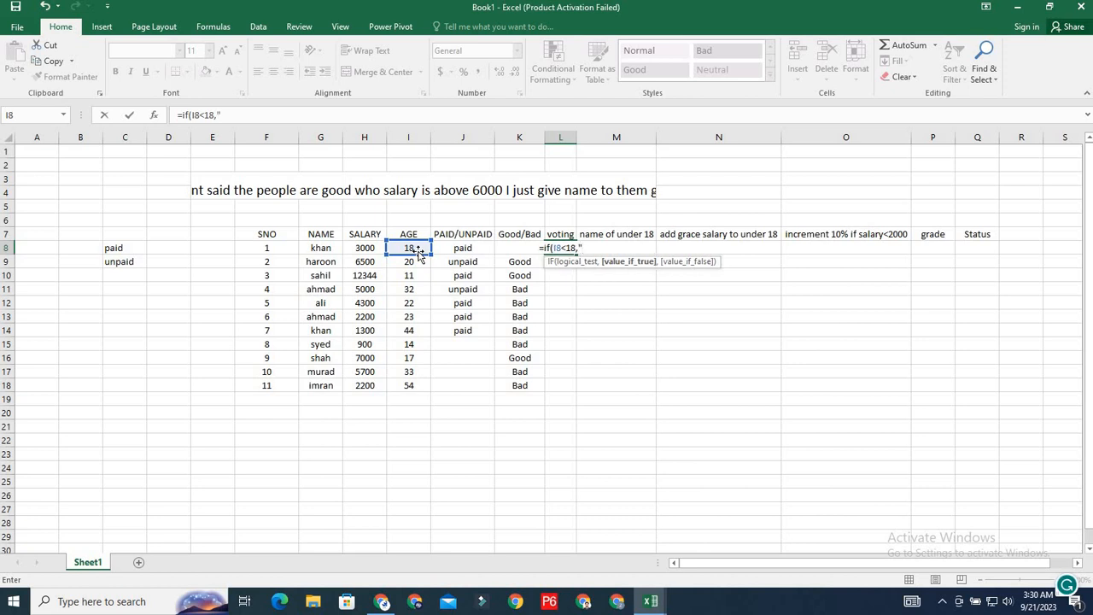
pyautogui.write('Not')
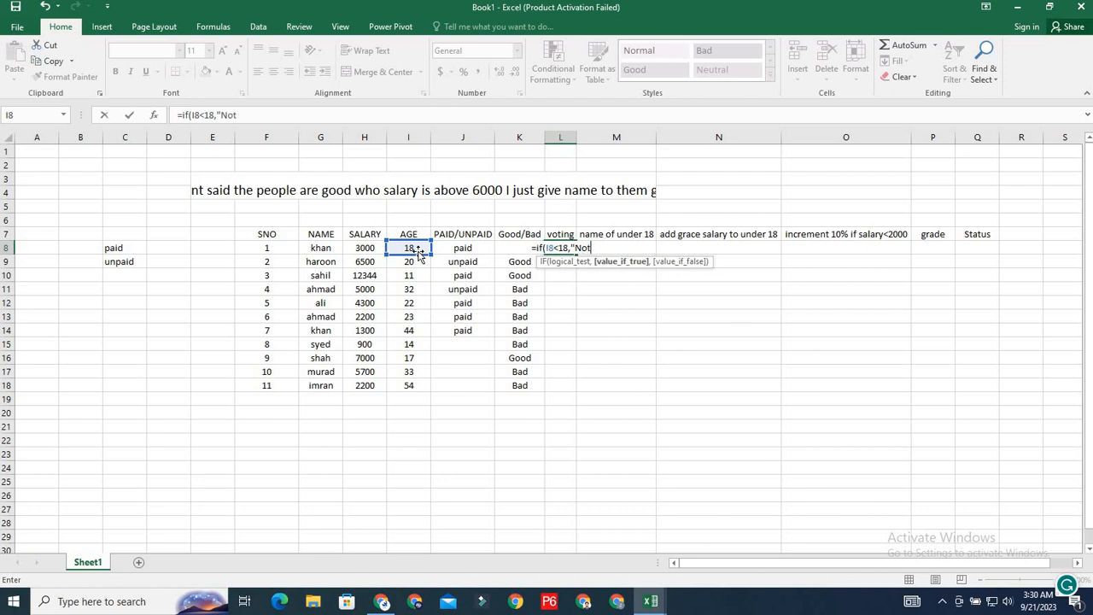
pyautogui.write(' Eli')
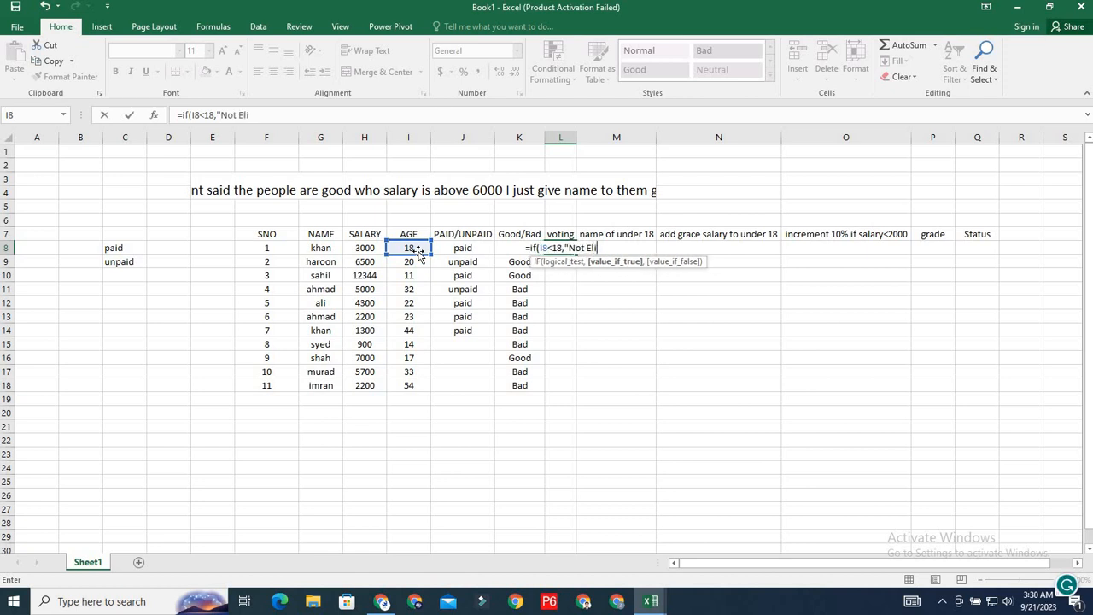
pyautogui.write('gibe')
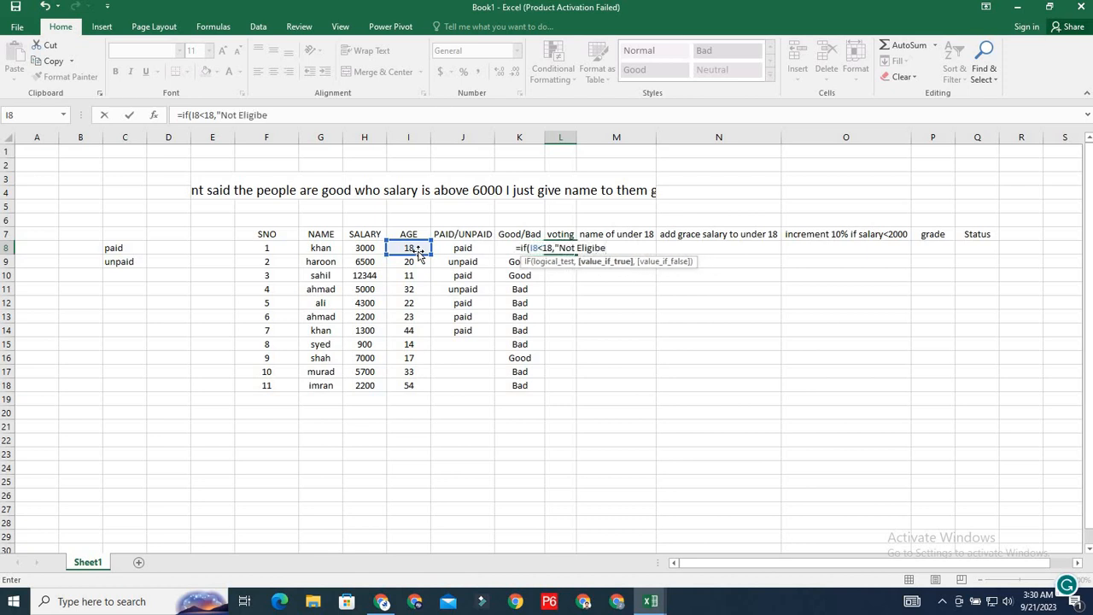
pyautogui.write('",')
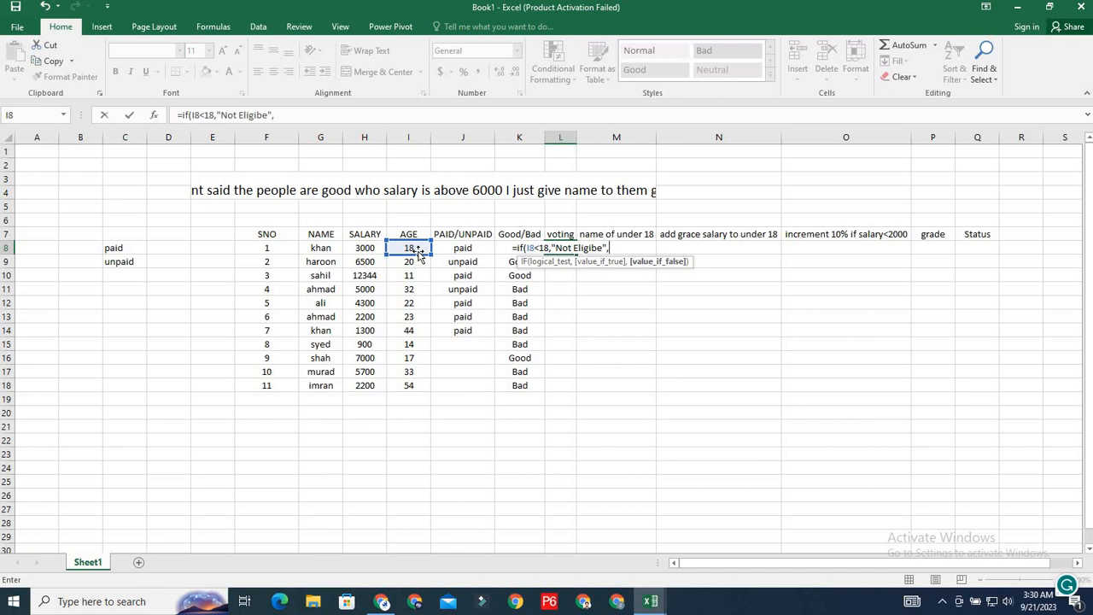
pyautogui.write('"')
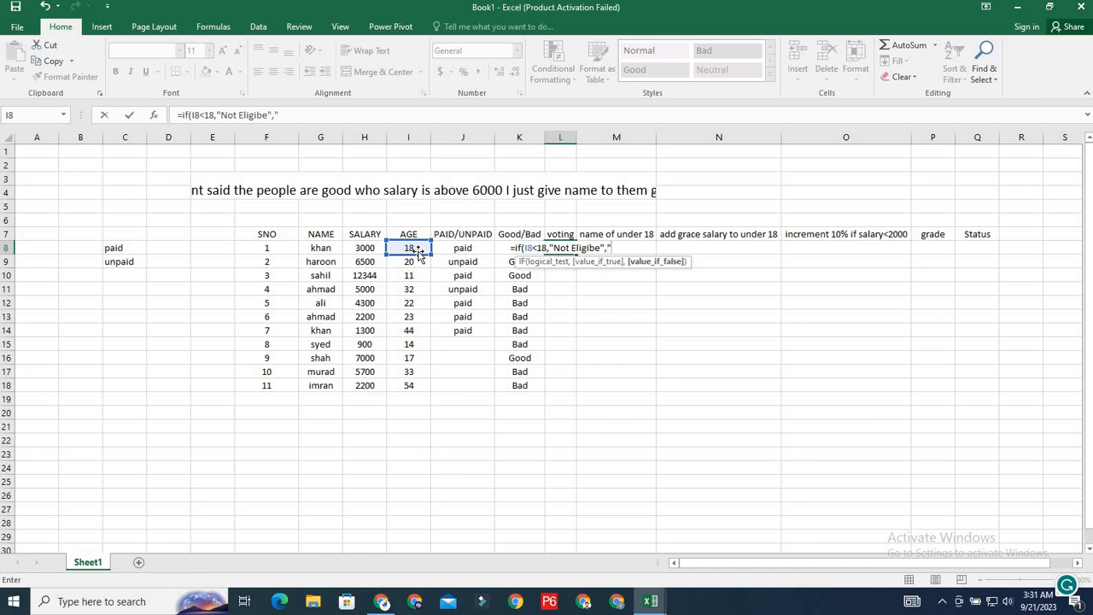
pyautogui.write('El')
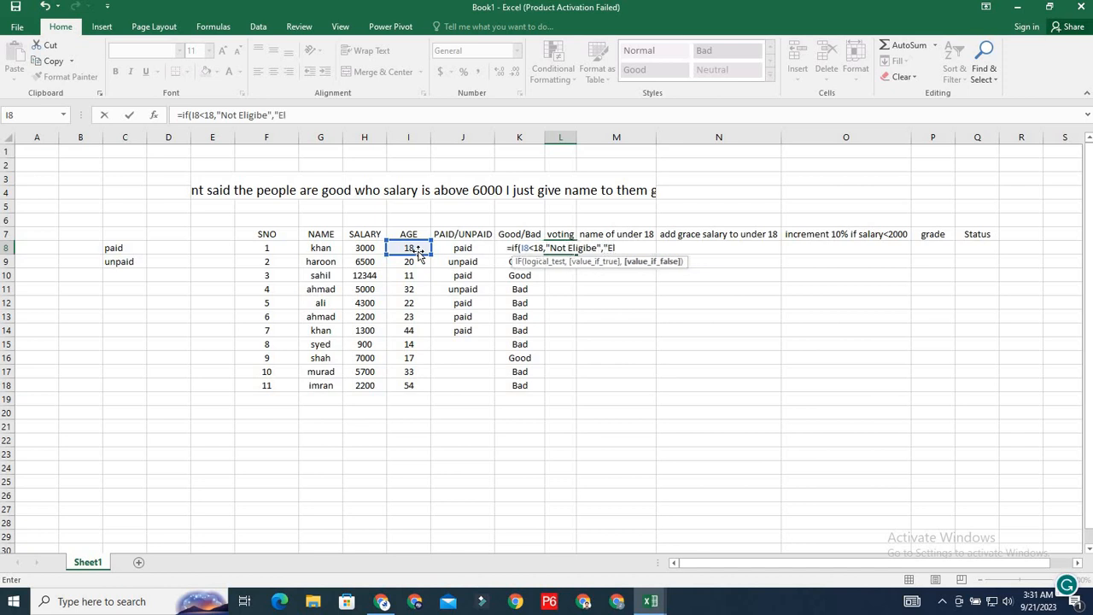
pyautogui.write('igible')
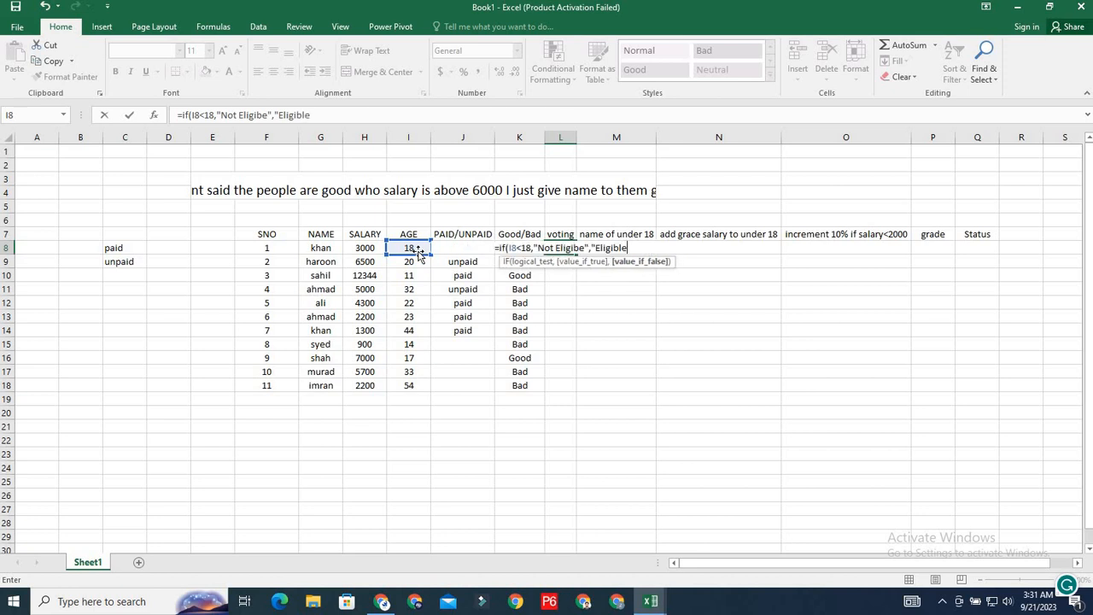
pyautogui.write('"')
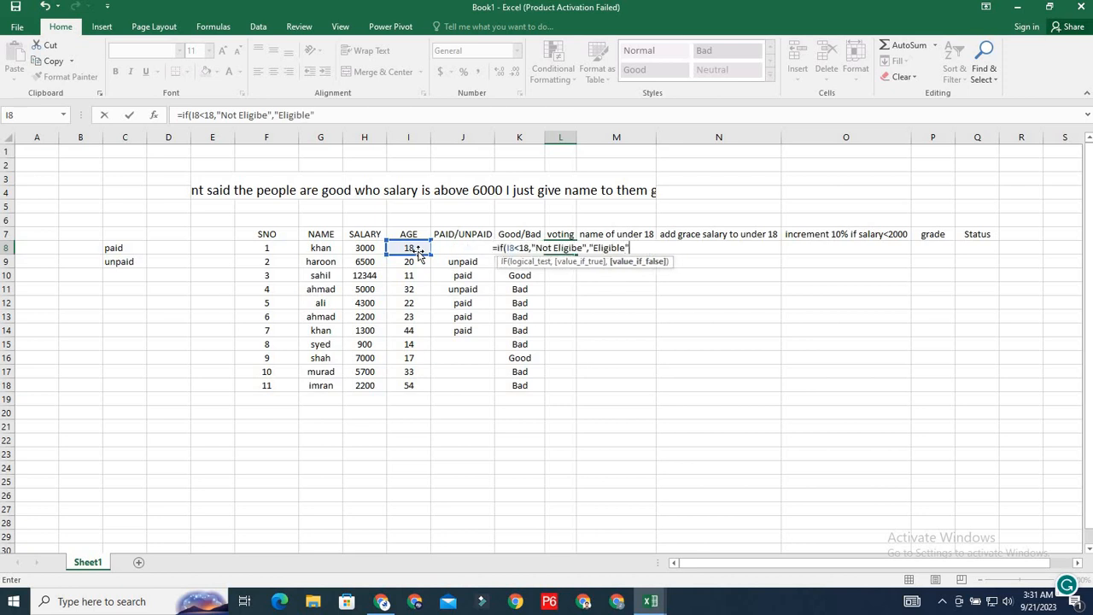
pyautogui.press('Return')
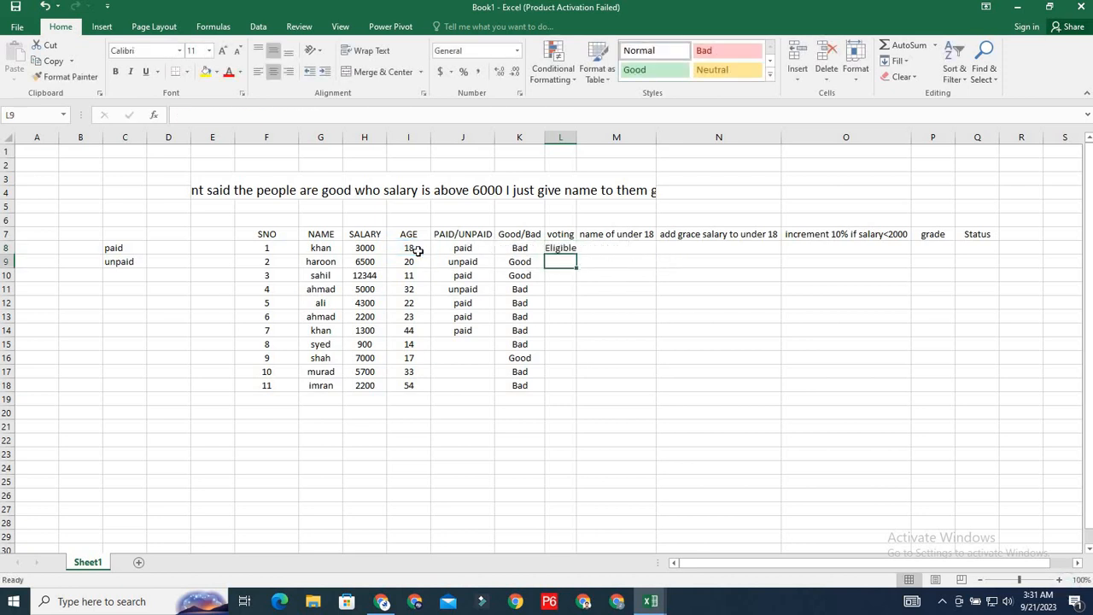
# - Autofit the width of voting column L to the result in L8
pyautogui.click(567, 137)
pyautogui.doubleClick(573, 130)
pyautogui.click(562, 289)
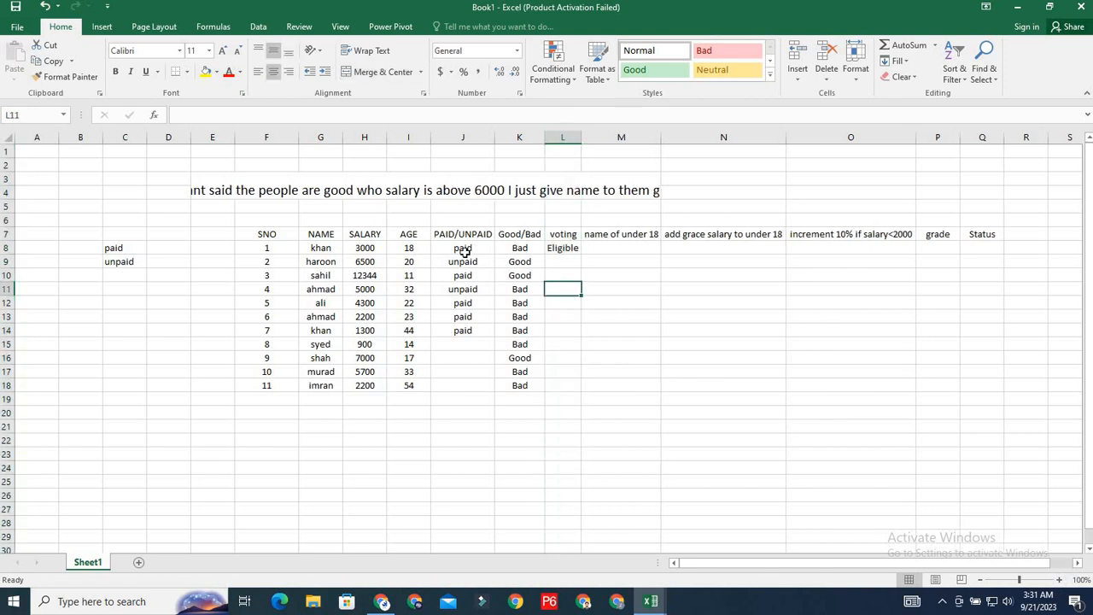
# - Fill the voting formula from L8 down to L18 and autofit column L to the filled labels
pyautogui.click(411, 249)
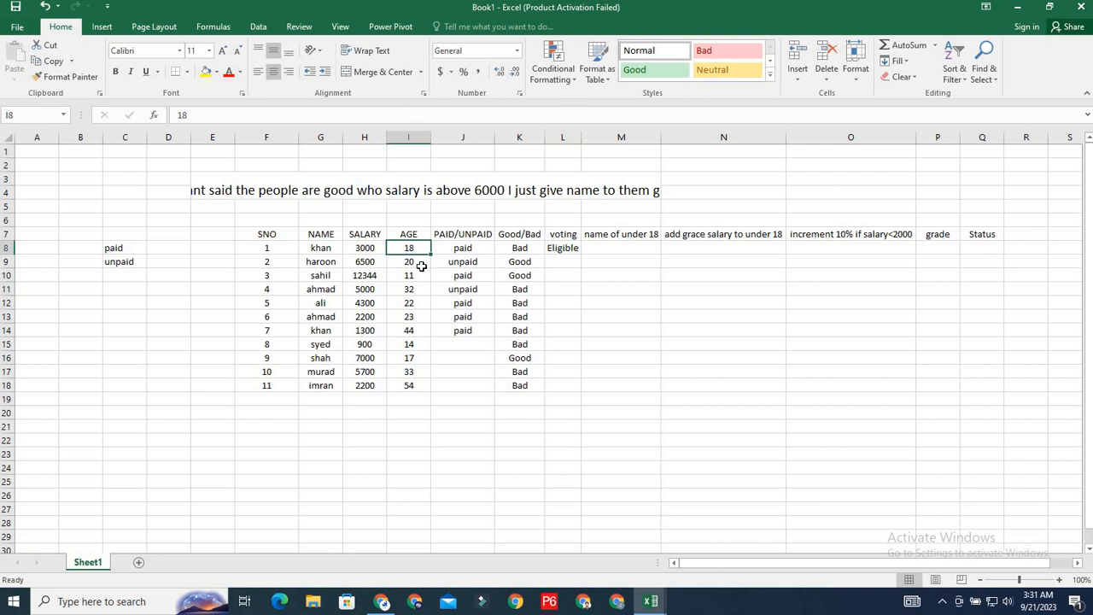
pyautogui.click(573, 249)
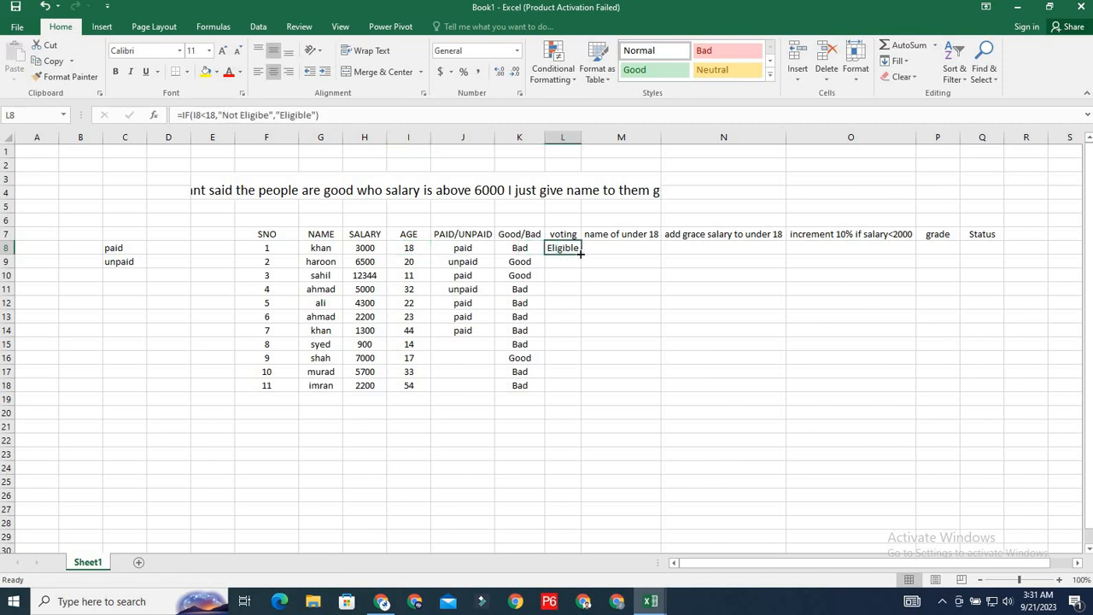
pyautogui.doubleClick(580, 253)
pyautogui.click(618, 314)
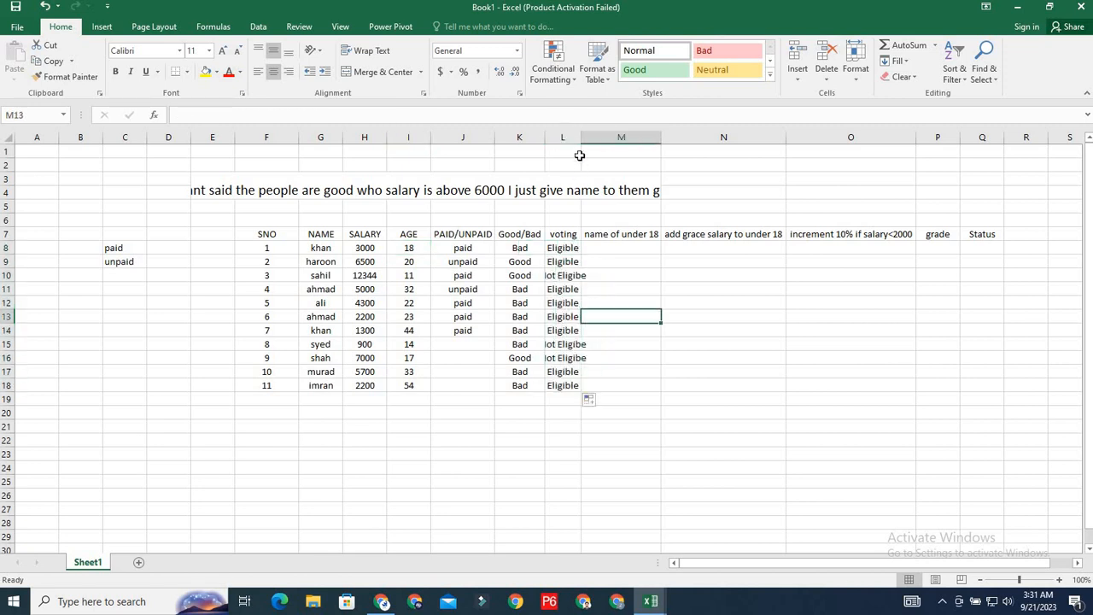
pyautogui.doubleClick(581, 136)
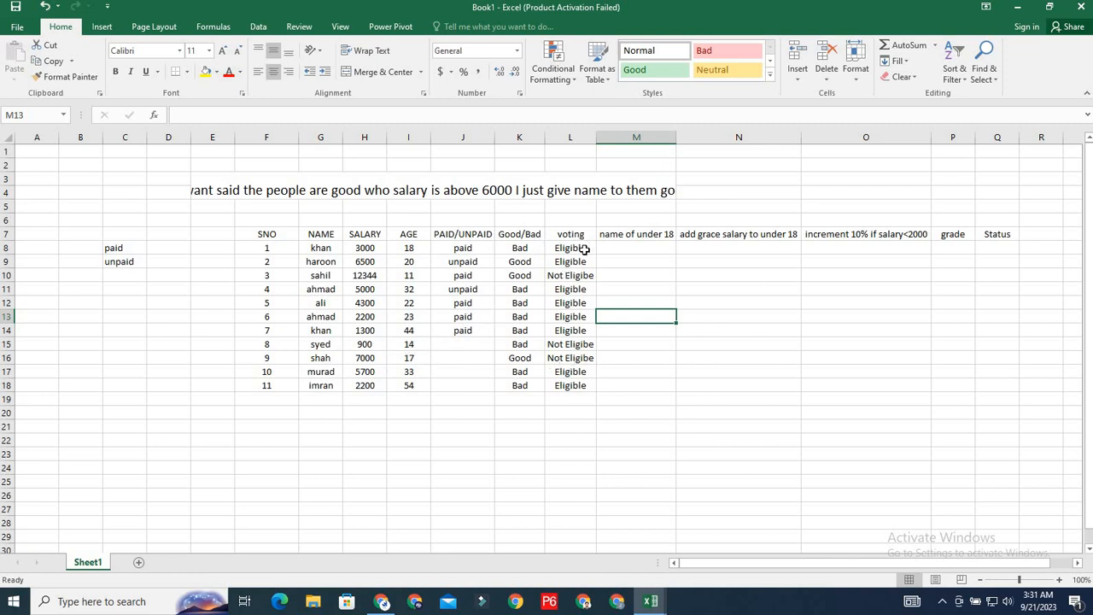
# - Clear the salary note from the merged cell above the table
pyautogui.click(631, 247)
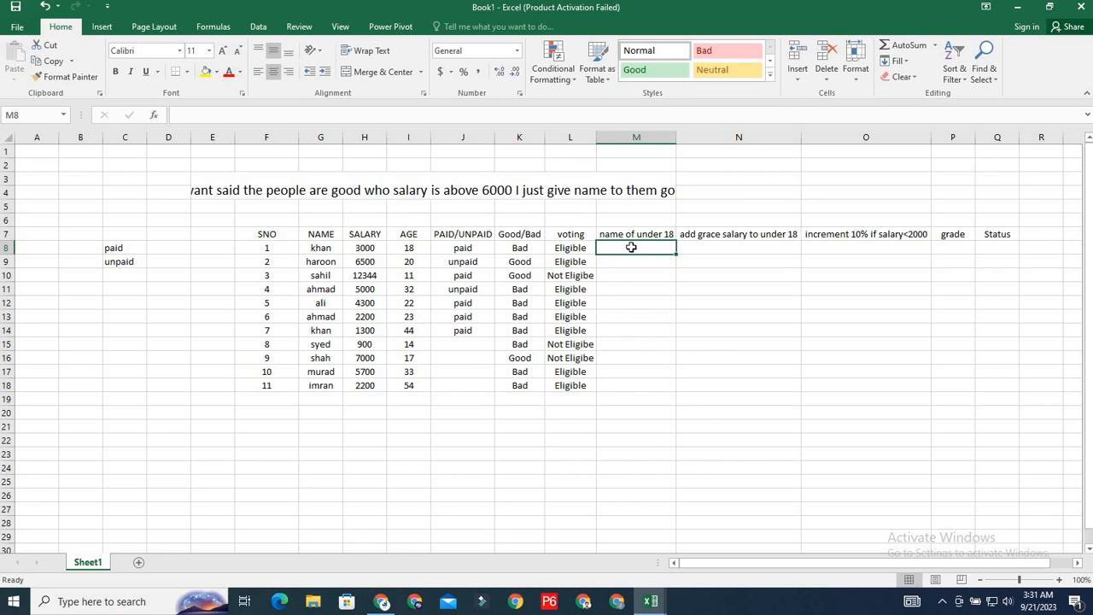
pyautogui.click(572, 184)
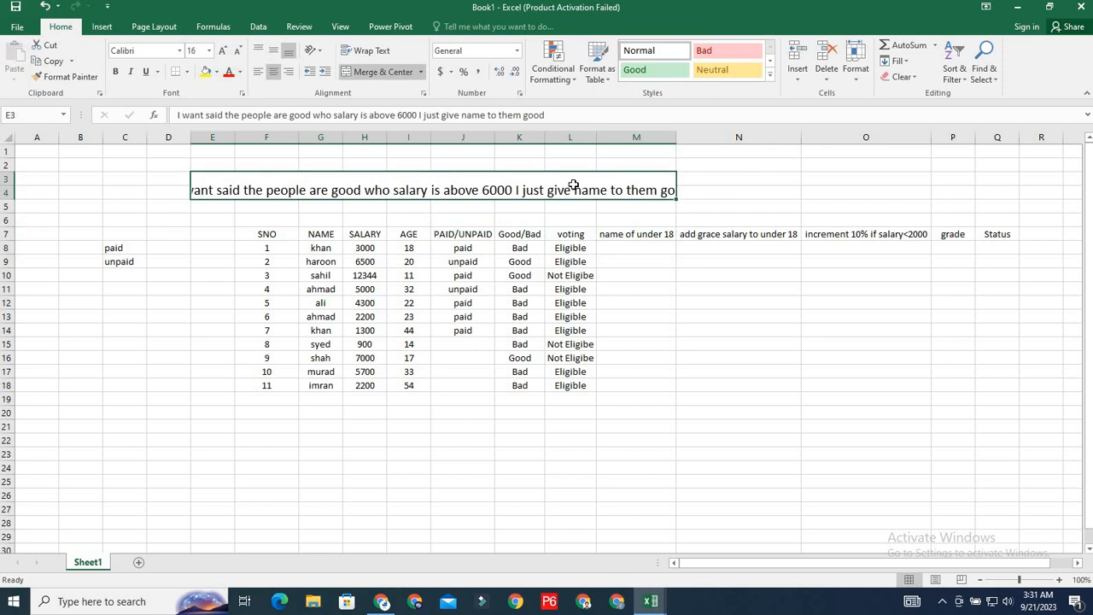
pyautogui.press('Delete')
# - Enter the formula =IF(I8<18,G8) in M8 under "name of under 18" and check it against the age in I8
pyautogui.click(632, 248)
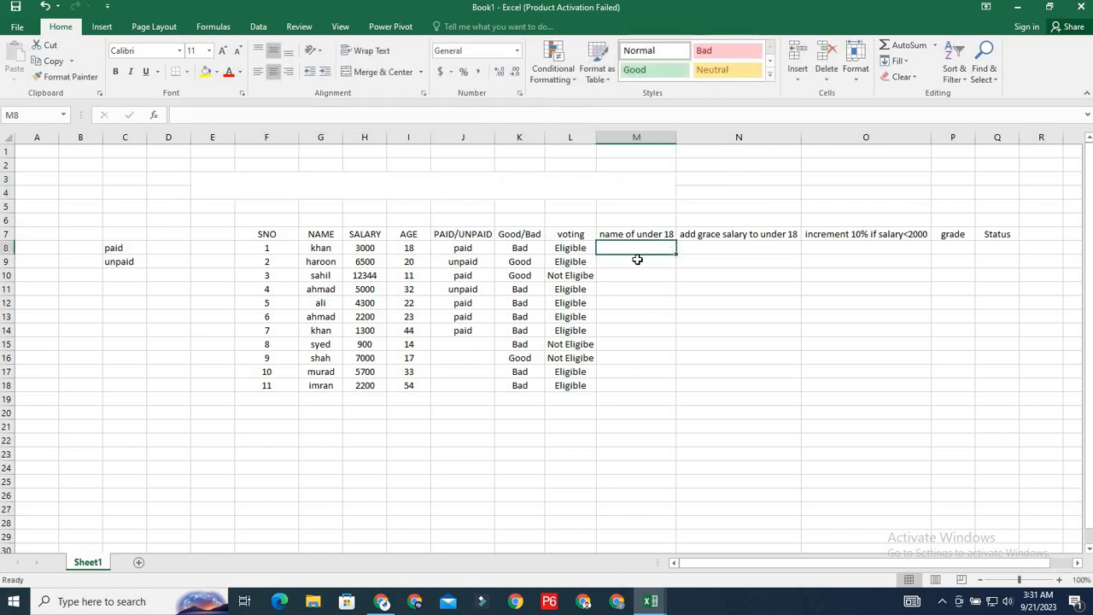
pyautogui.write('=if')
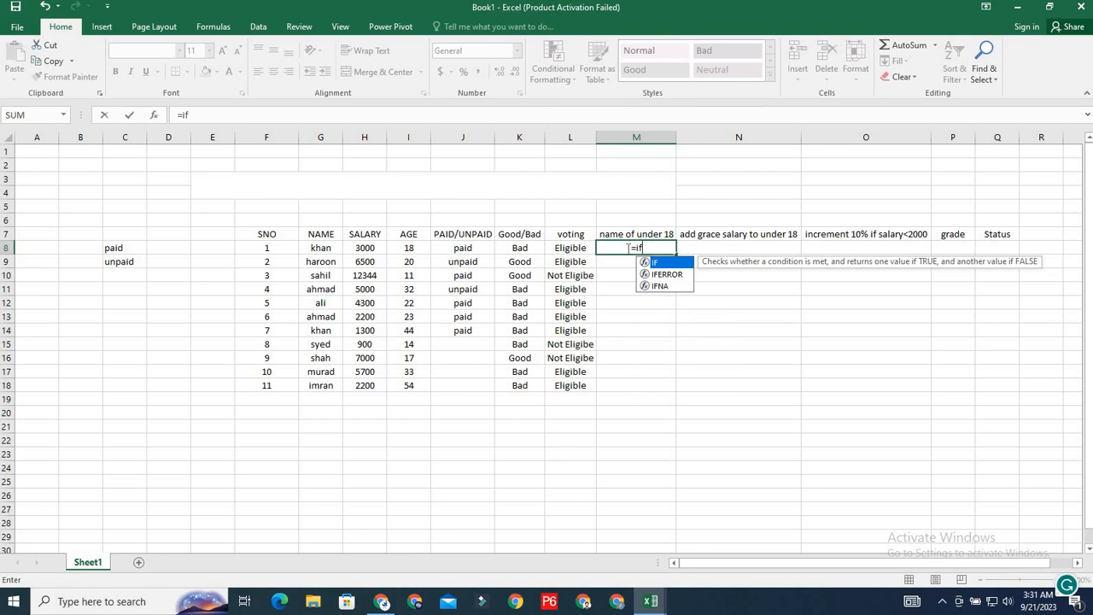
pyautogui.write('(')
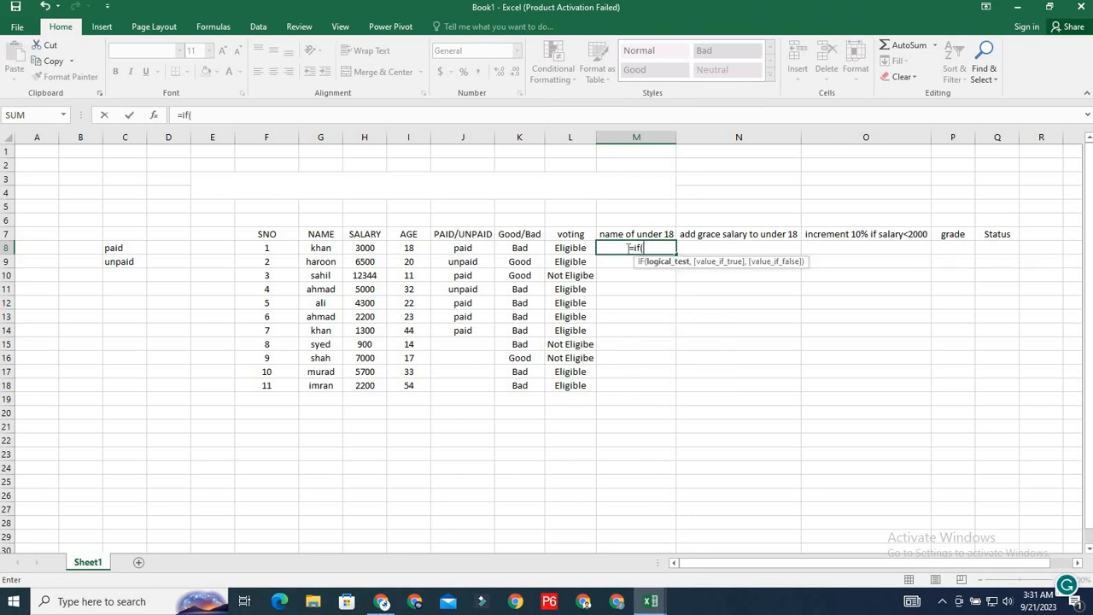
pyautogui.click(418, 247)
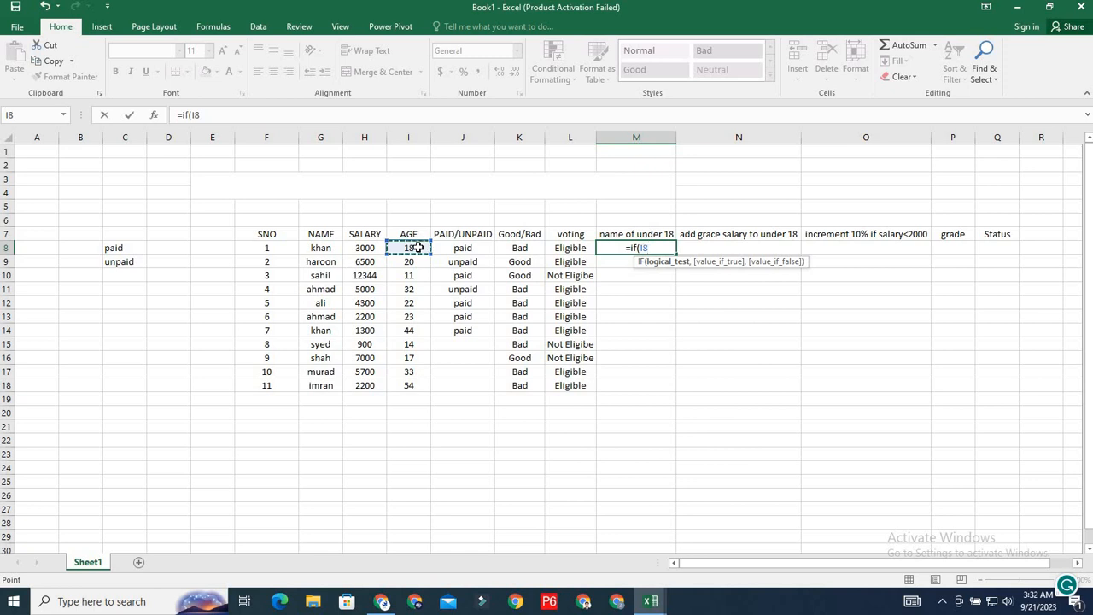
pyautogui.write('<')
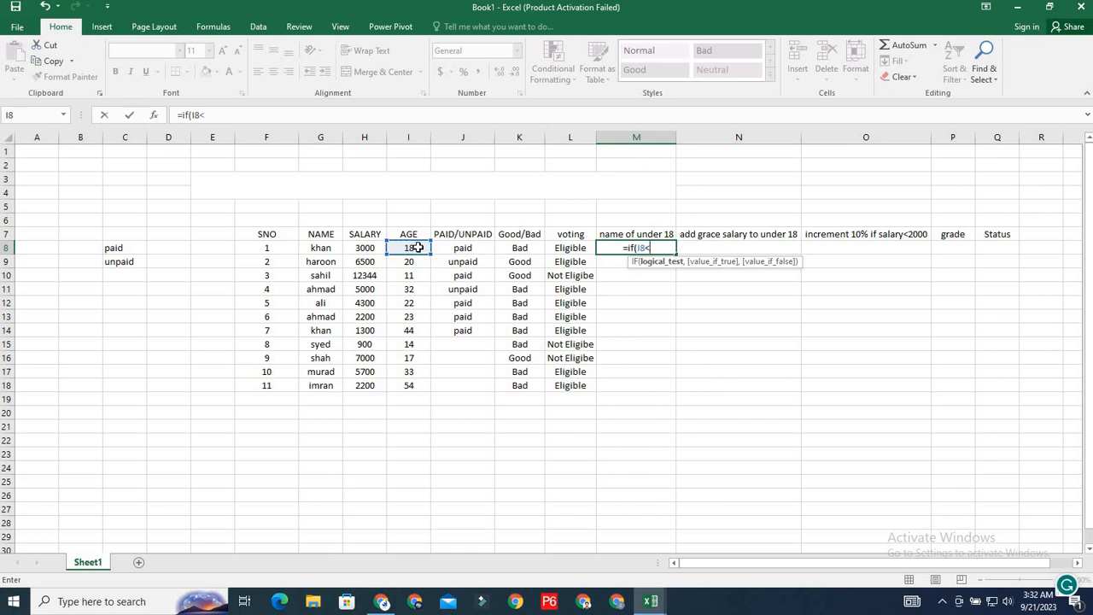
pyautogui.write('18')
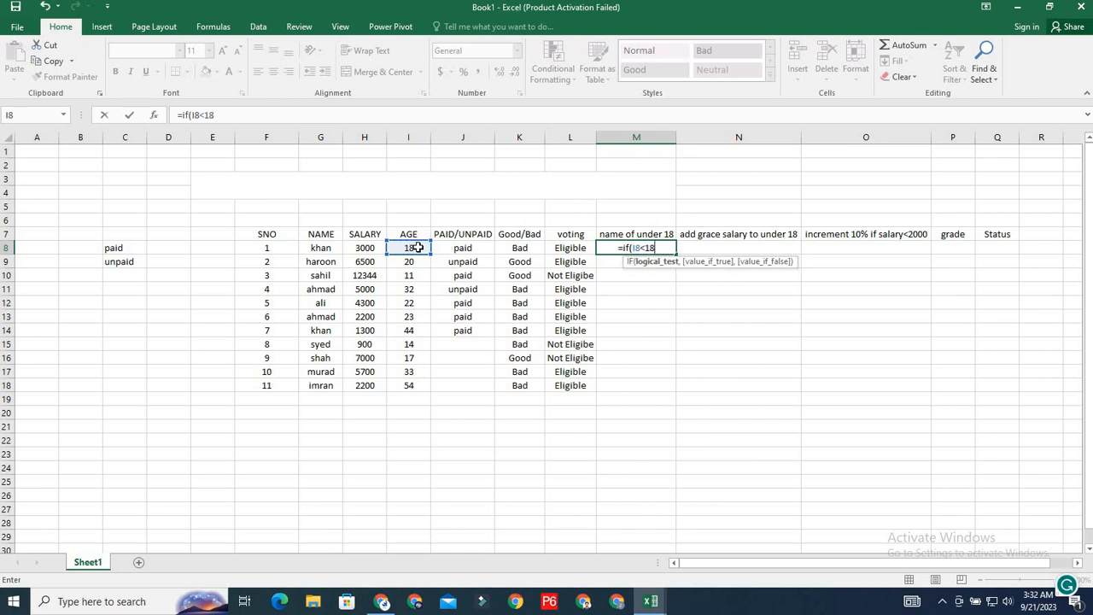
pyautogui.write(',')
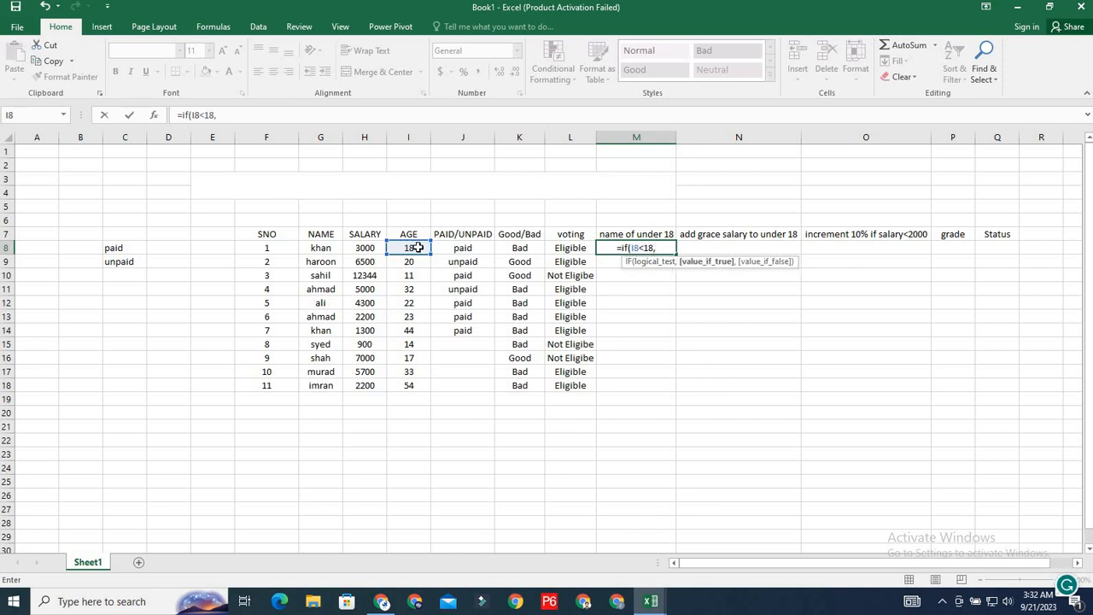
pyautogui.click(324, 248)
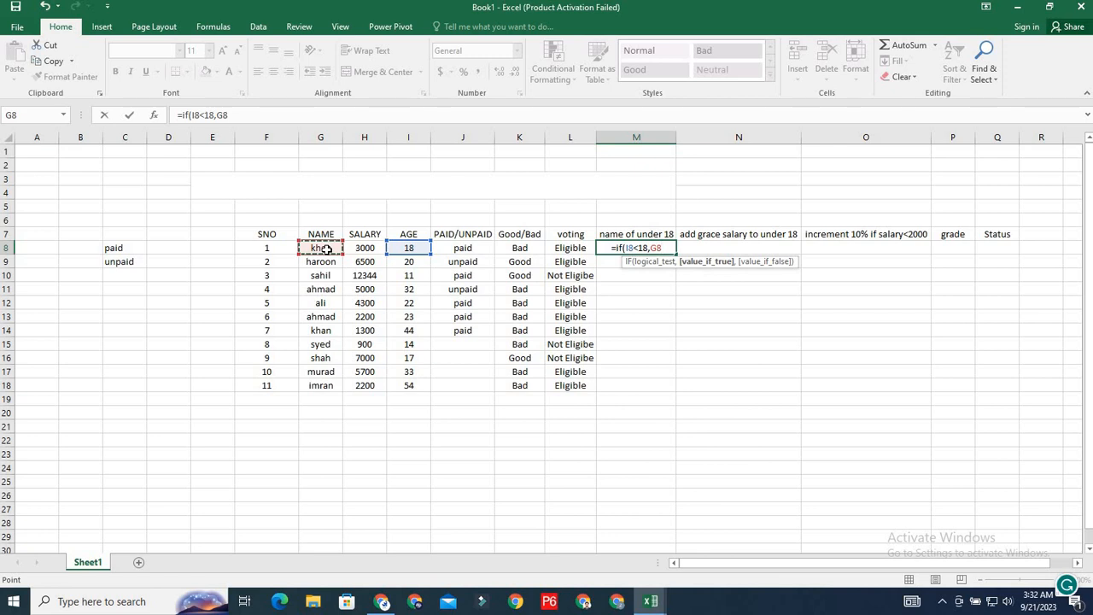
pyautogui.write(')')
pyautogui.press('Return')
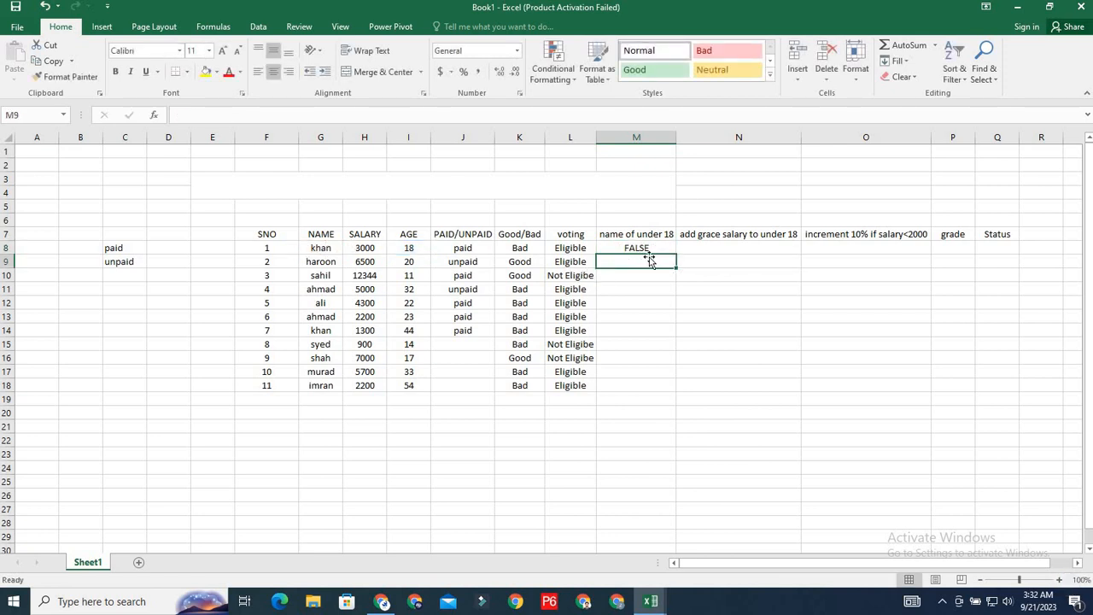
pyautogui.click(418, 248)
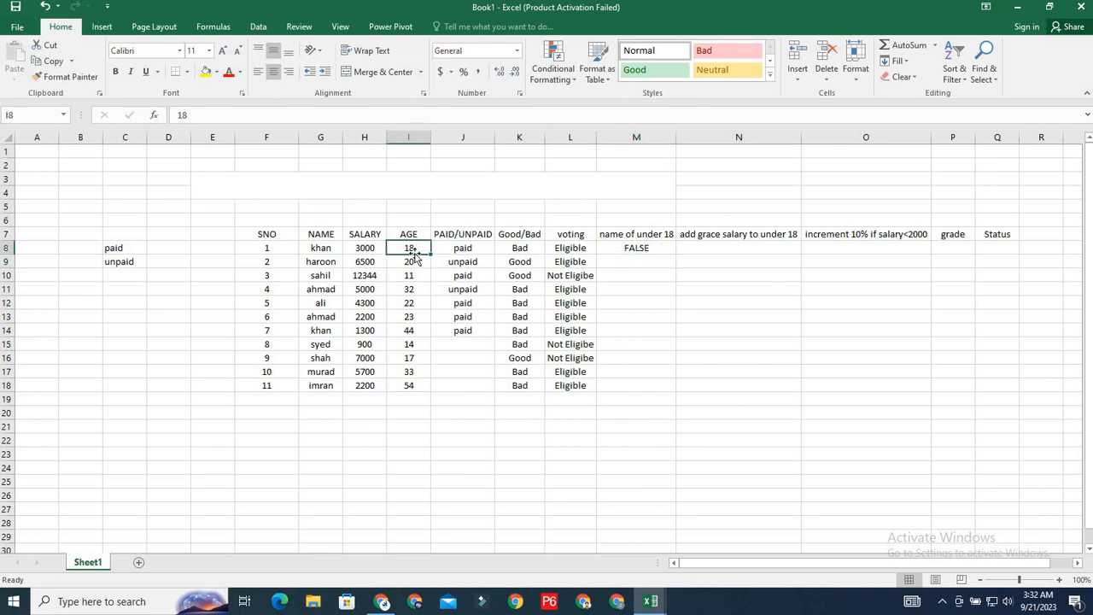
pyautogui.click(639, 262)
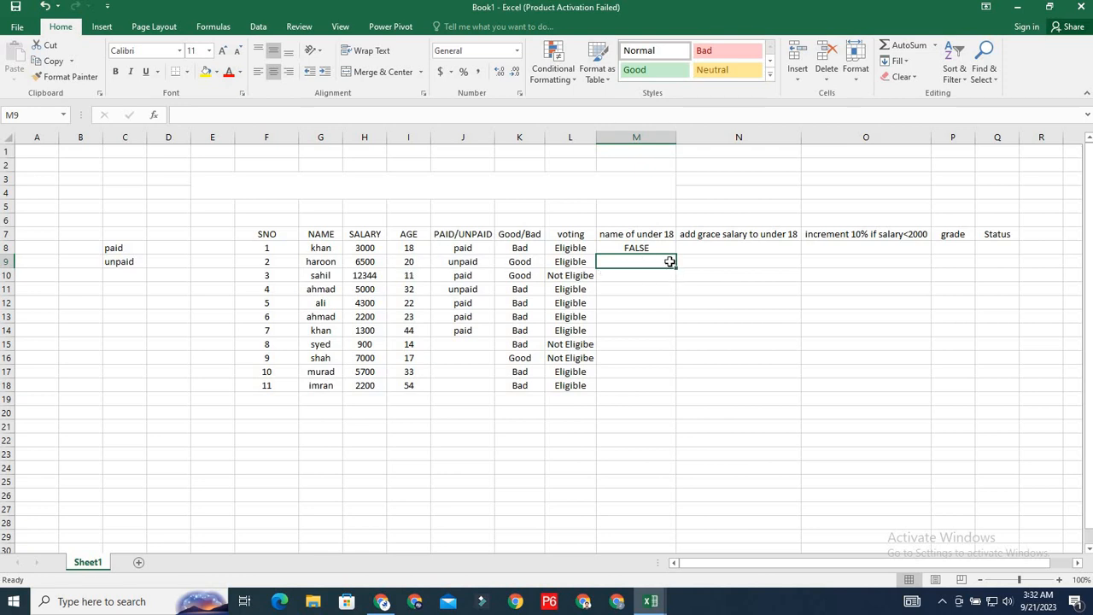
# - Fill the under-18 name formula from M8 down to M18 and check the filled column
pyautogui.press('Up')
pyautogui.moveTo(676, 255); pyautogui.dragTo(685, 395)
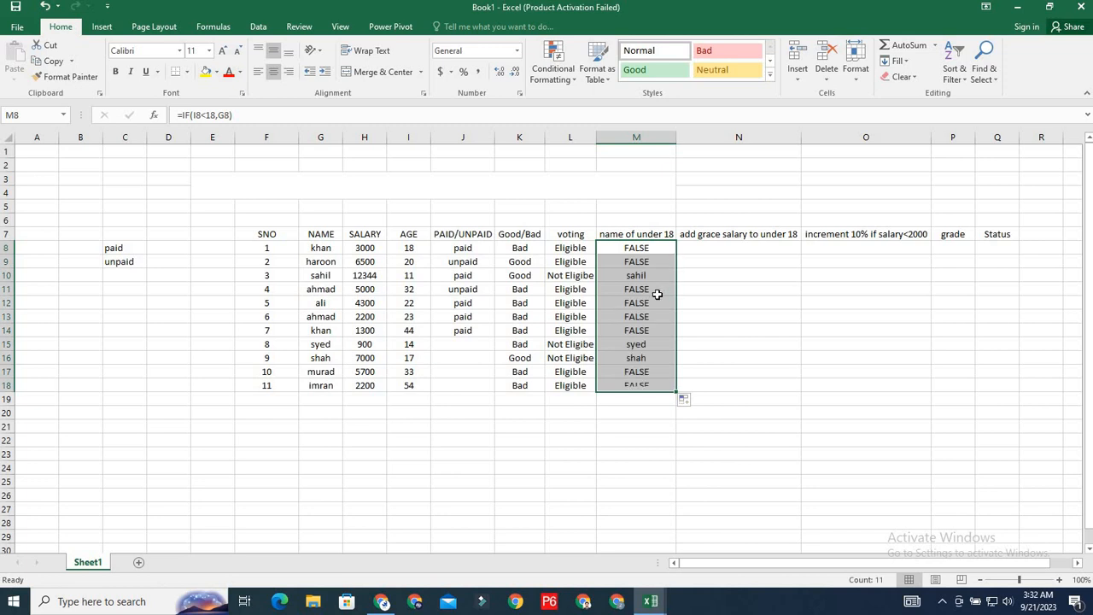
pyautogui.click(654, 293)
pyautogui.click(658, 251)
pyautogui.hotkey('ctrl', 'Down')
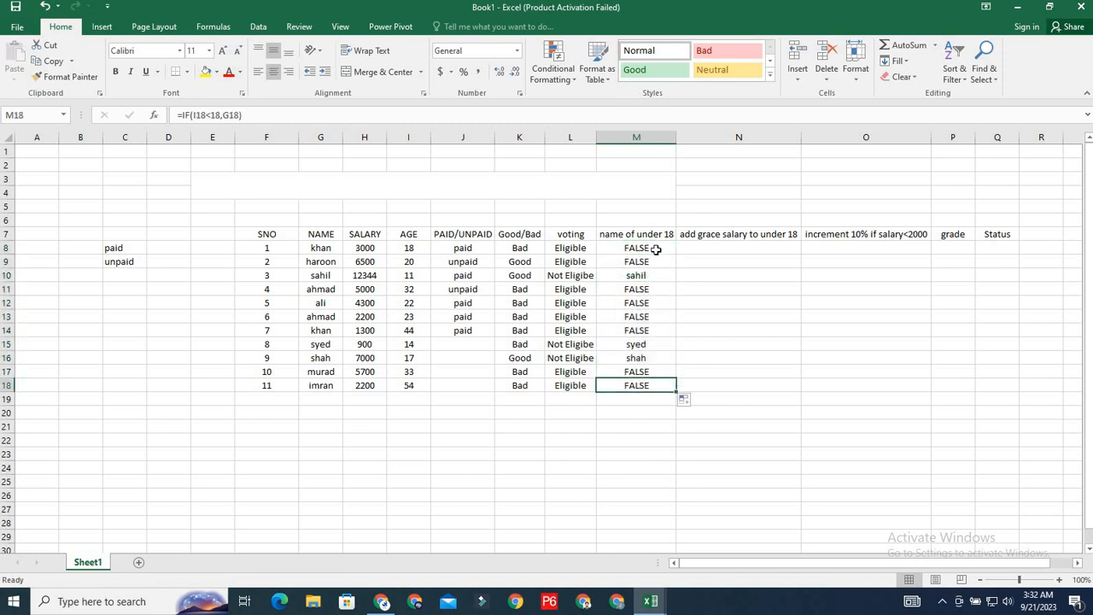
# - Add an empty-text false result to the M8 formula, making it =IF(I8<18,G8,"")
pyautogui.click(656, 251)
pyautogui.doubleClick(659, 251)
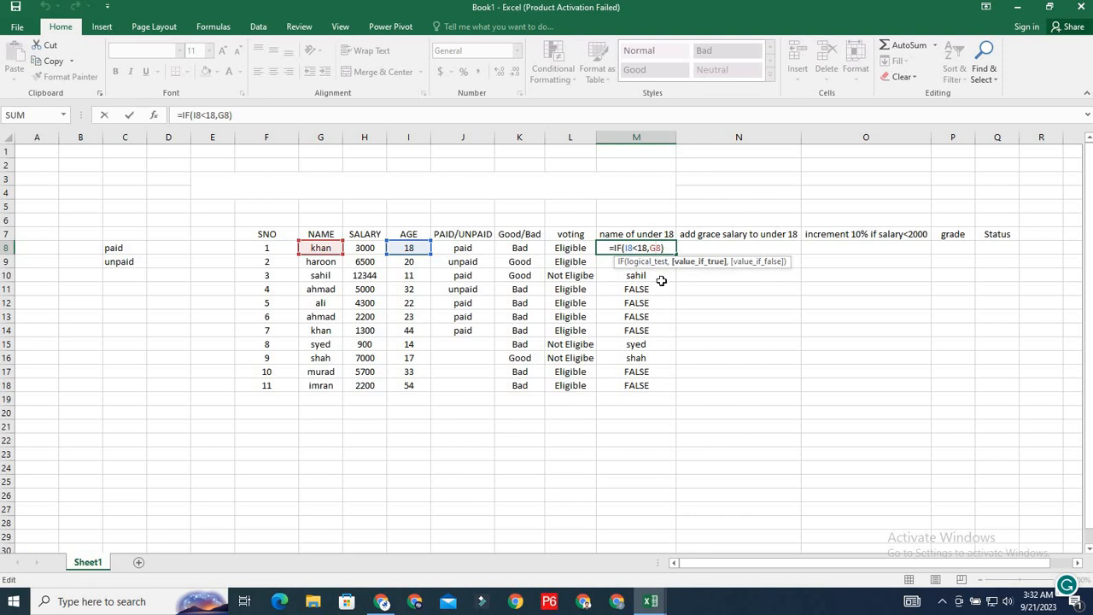
pyautogui.write(',')
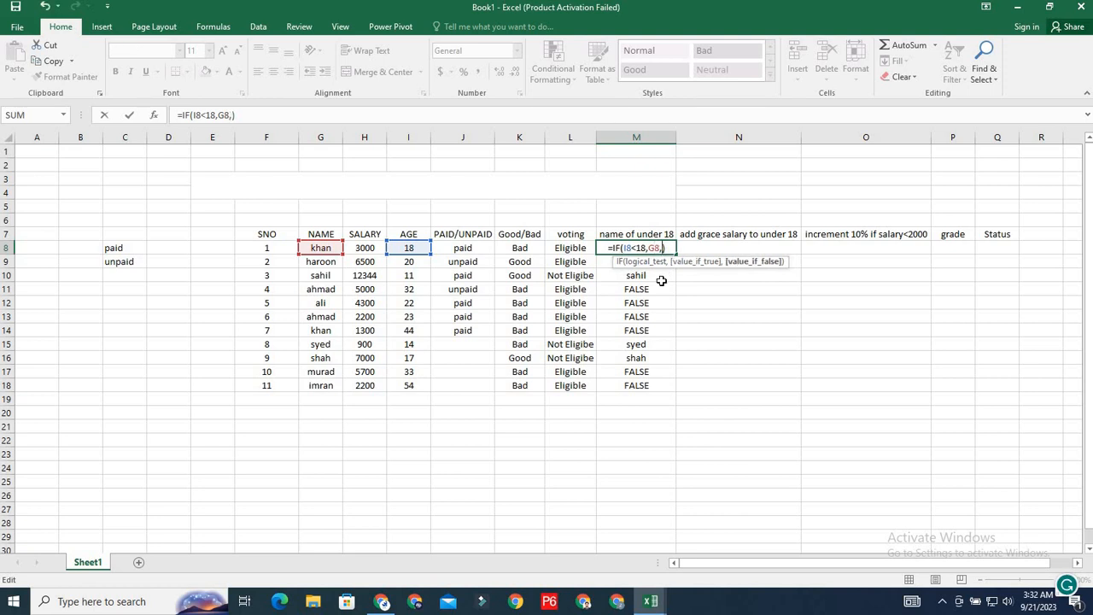
pyautogui.write('""')
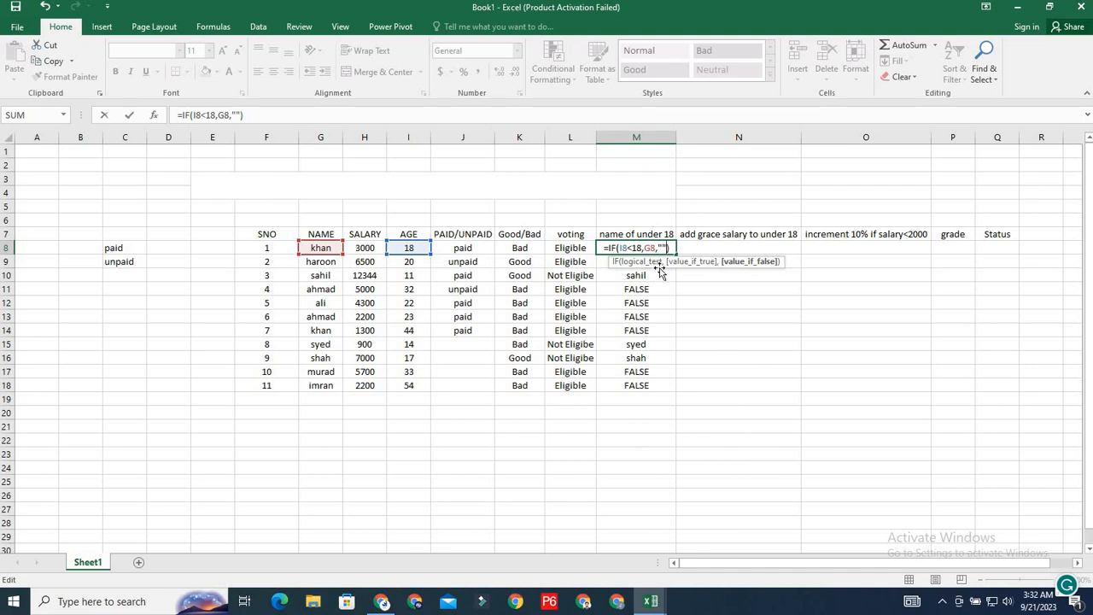
pyautogui.press('Return')
# - Fill the revised under-18 name formula from M8 down to M18
pyautogui.click(651, 249)
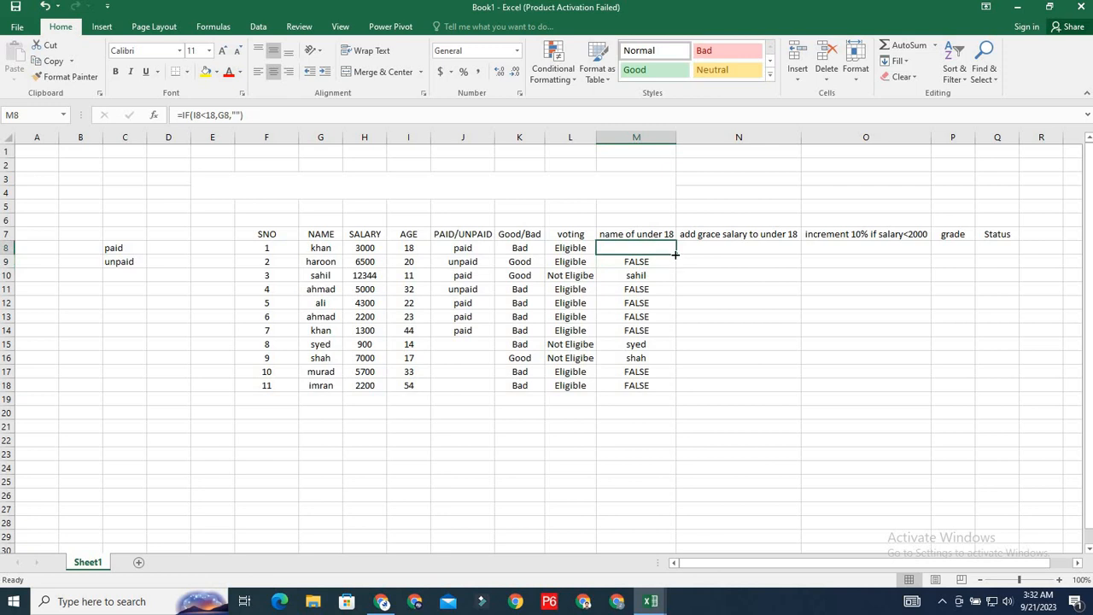
pyautogui.doubleClick(676, 253)
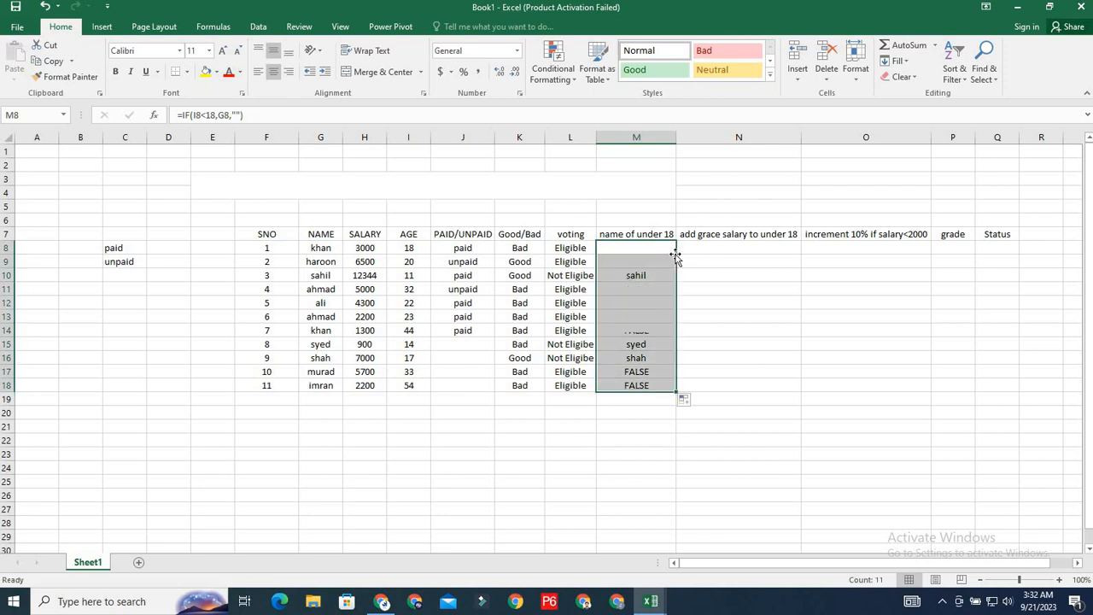
pyautogui.click(700, 333)
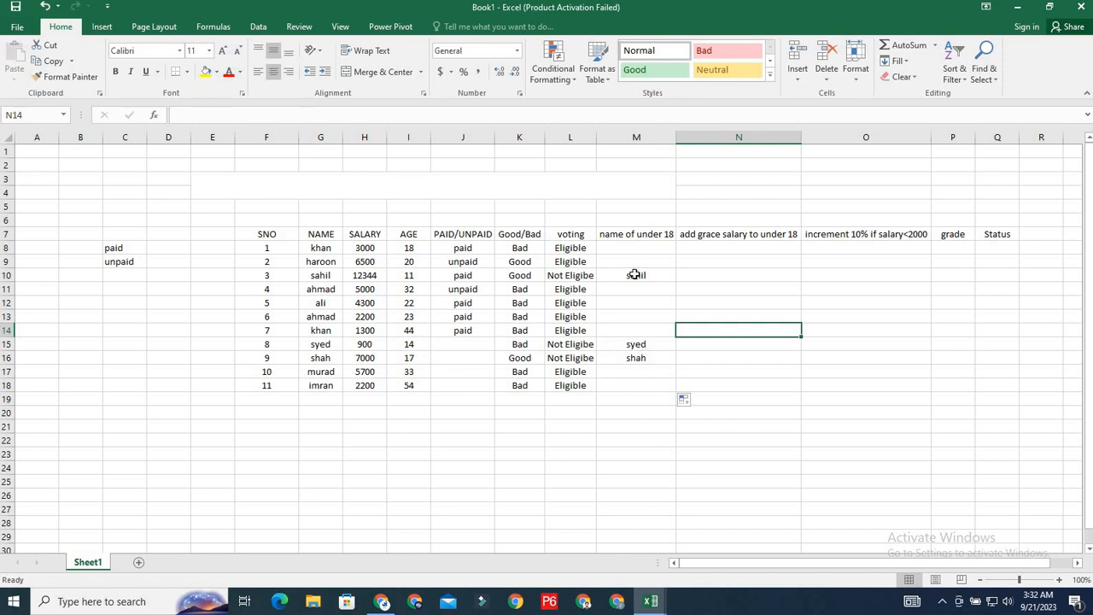
# - Set the age in I12 to 13
pyautogui.doubleClick(413, 302)
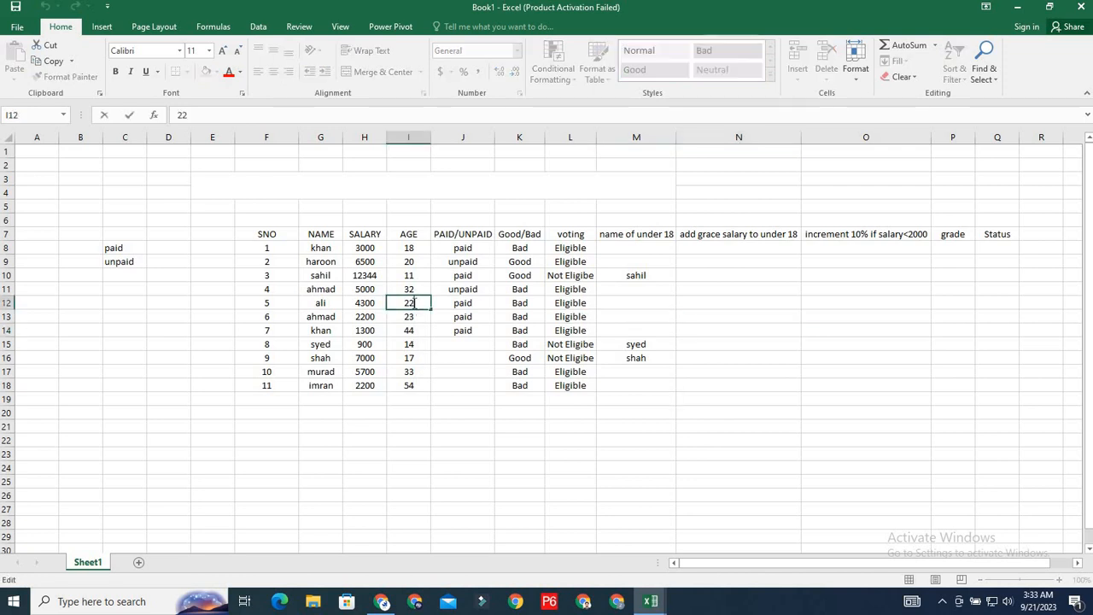
pyautogui.press('BackSpace')
pyautogui.press('BackSpace')
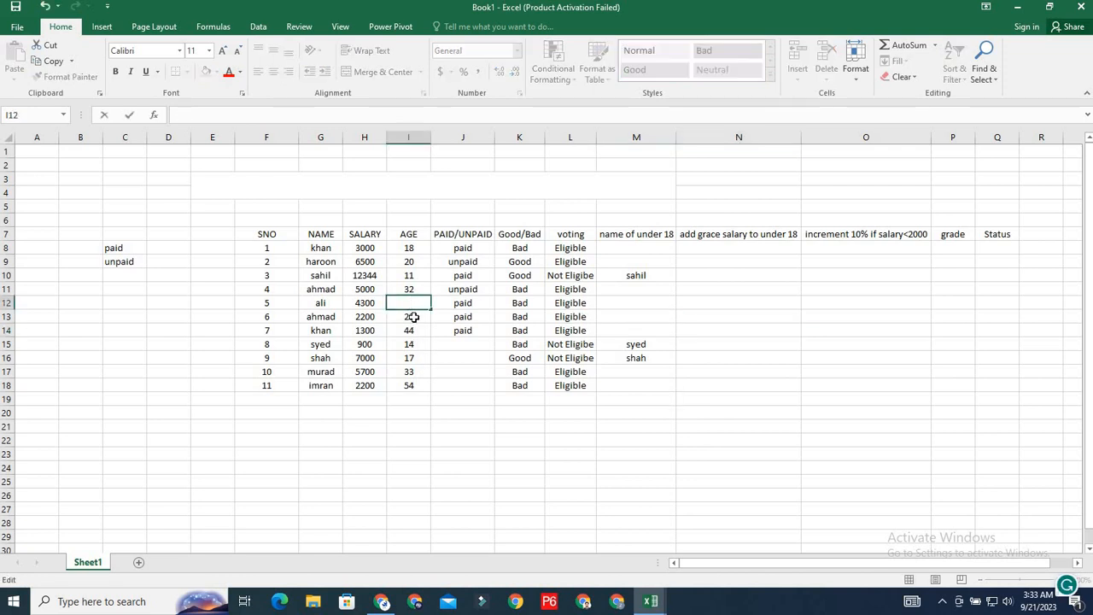
pyautogui.write('13')
pyautogui.click(559, 344)
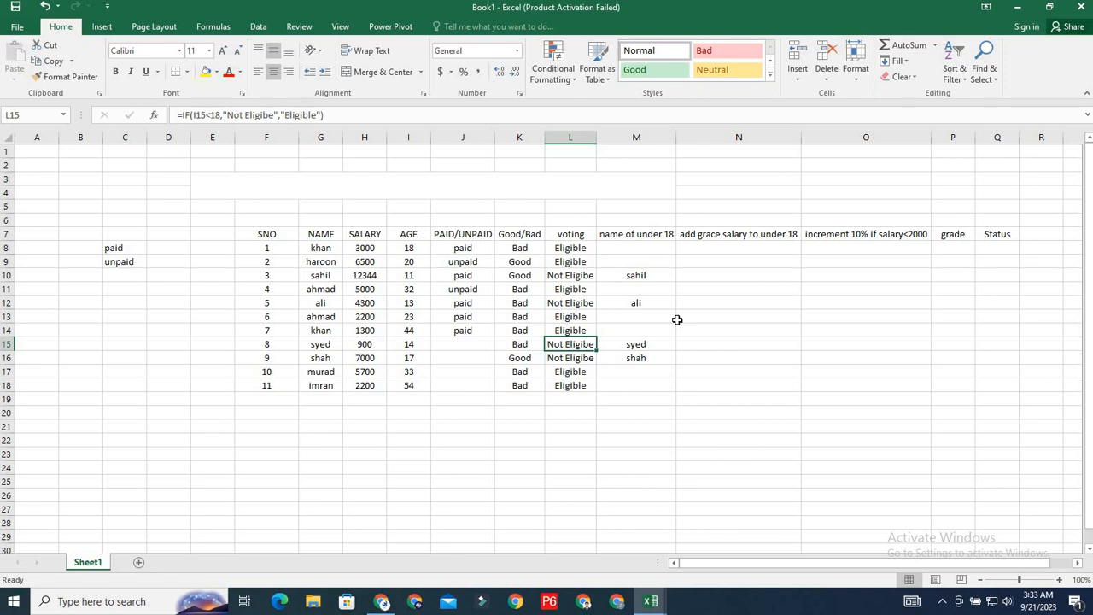
# - Enter the formula =IF(I8<18,H8+1000,"") in N8 under "add grace salary to under 18"
pyautogui.click(707, 249)
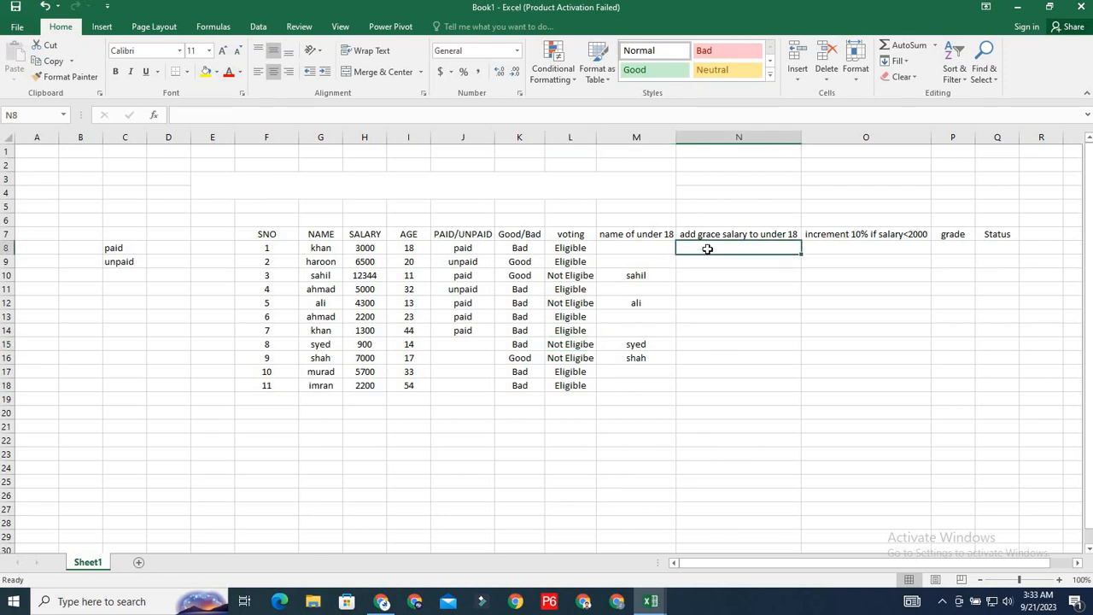
pyautogui.write('=')
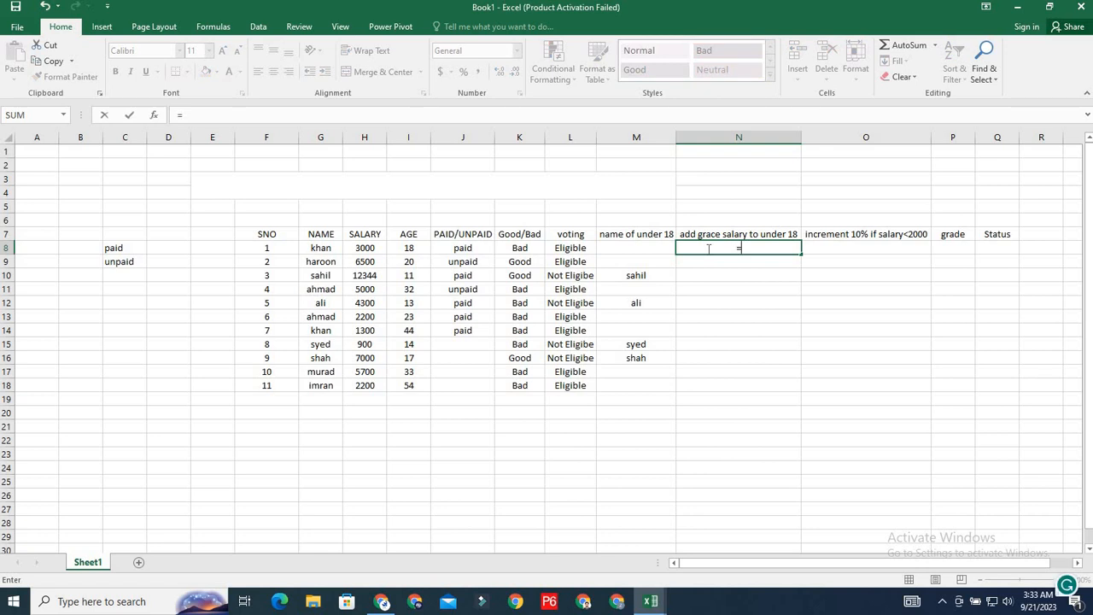
pyautogui.write('if')
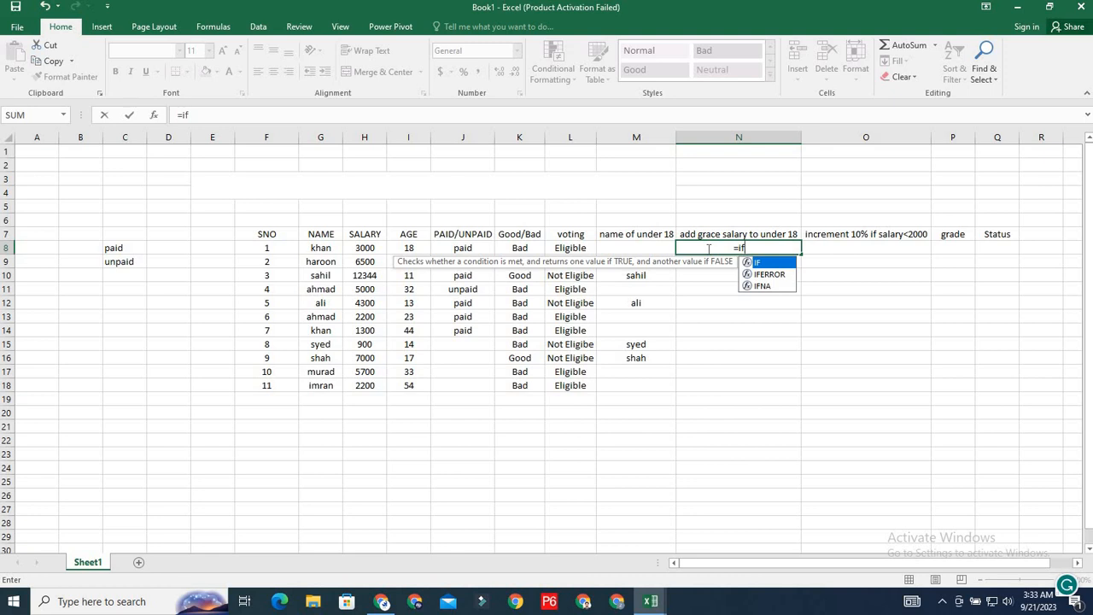
pyautogui.write('(')
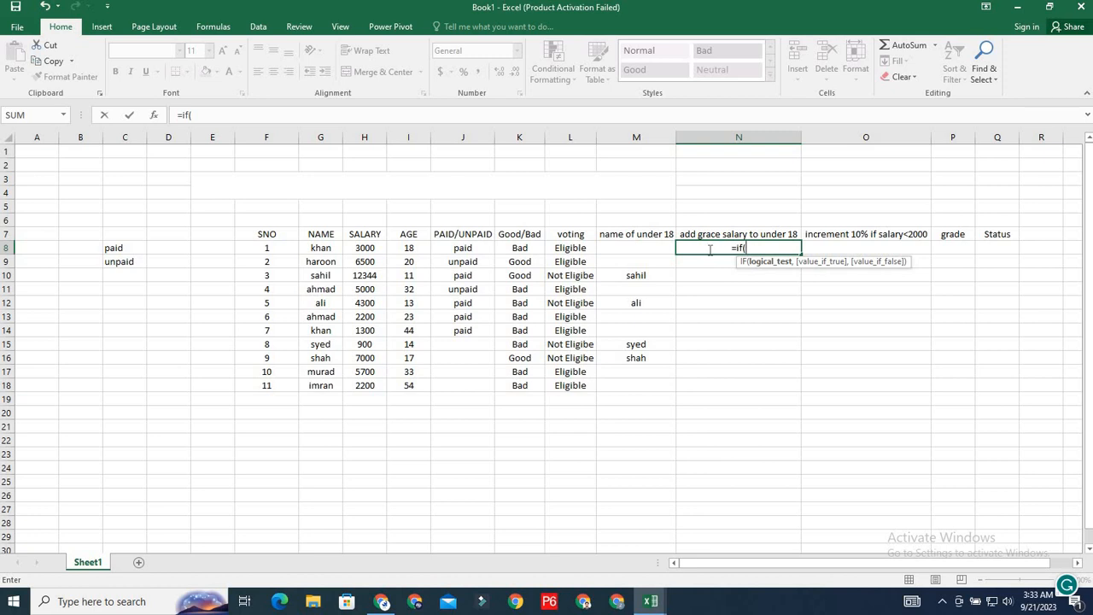
pyautogui.click(412, 248)
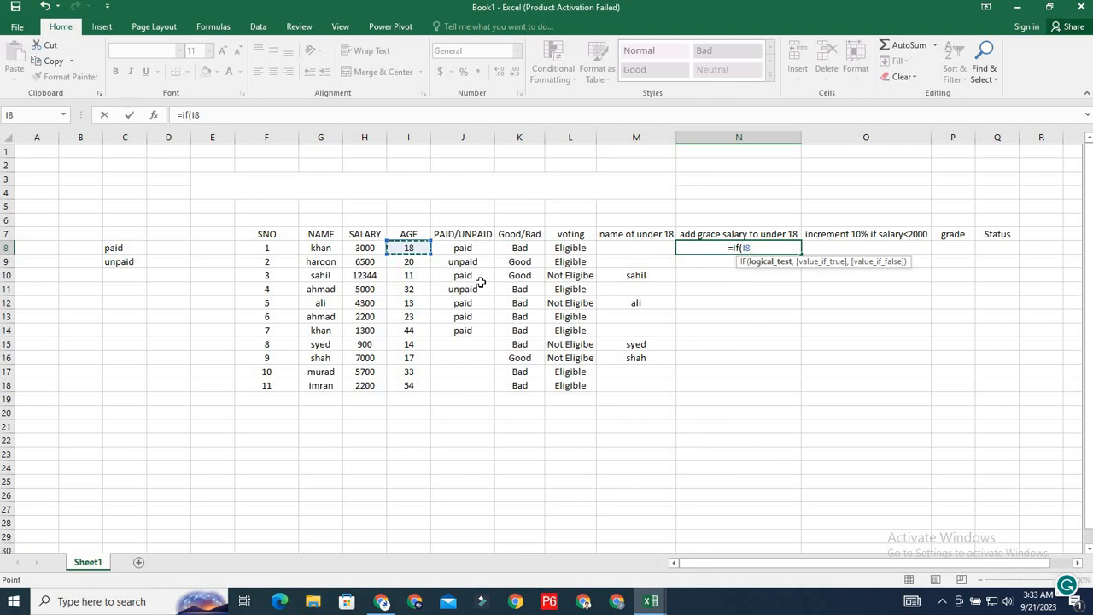
pyautogui.write('<')
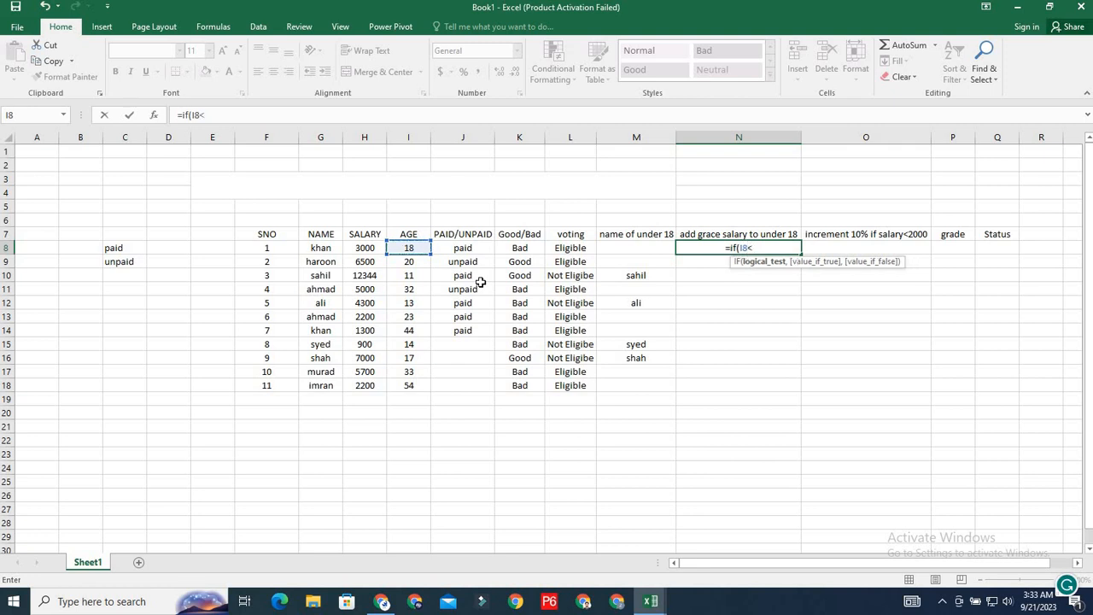
pyautogui.write('18')
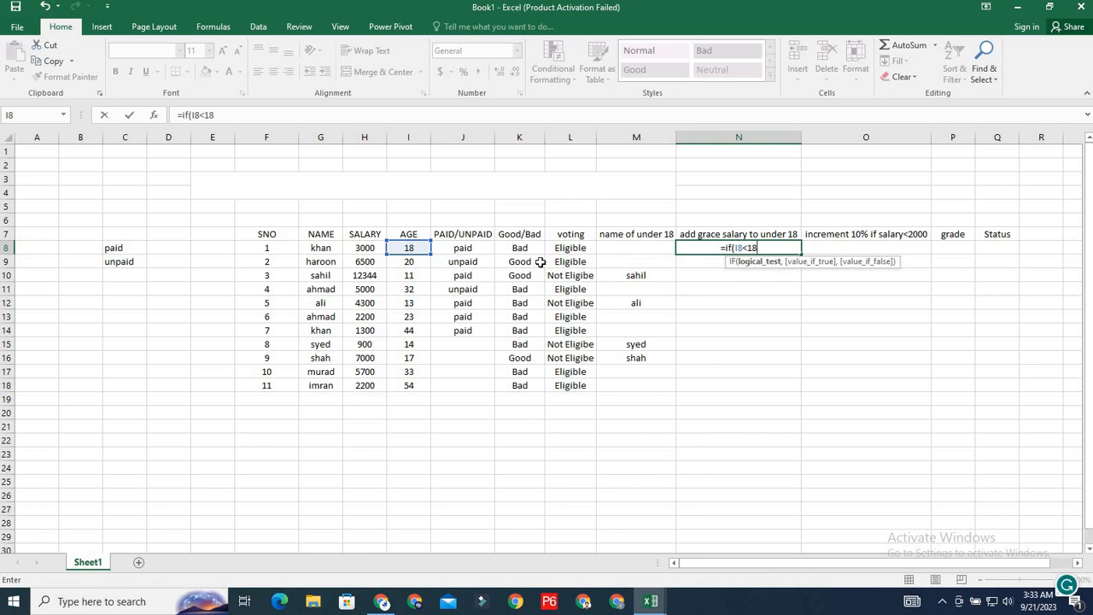
pyautogui.write(',')
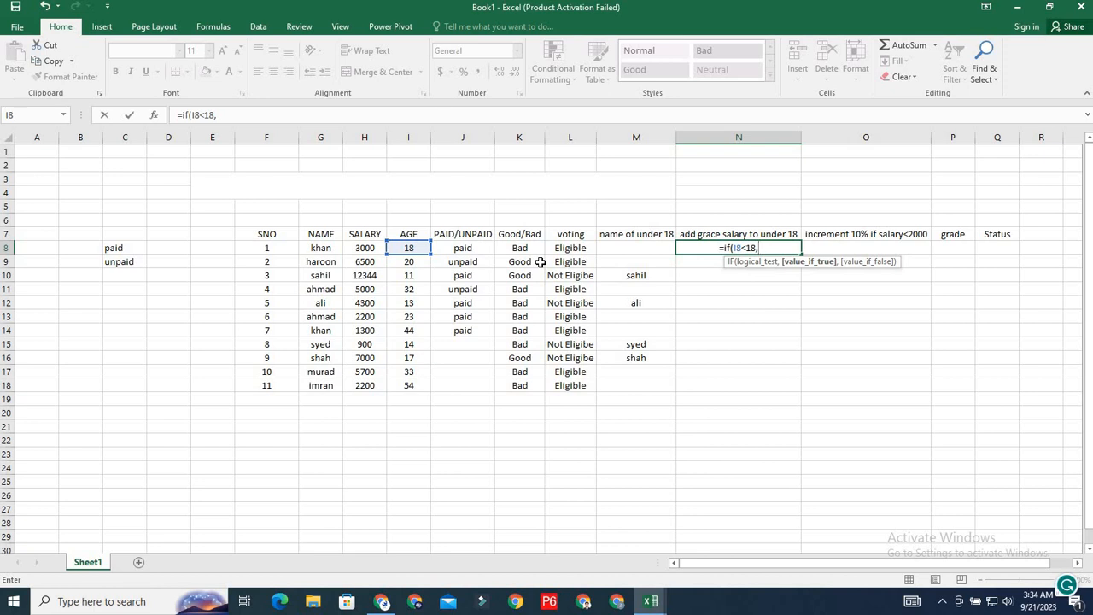
pyautogui.click(358, 248)
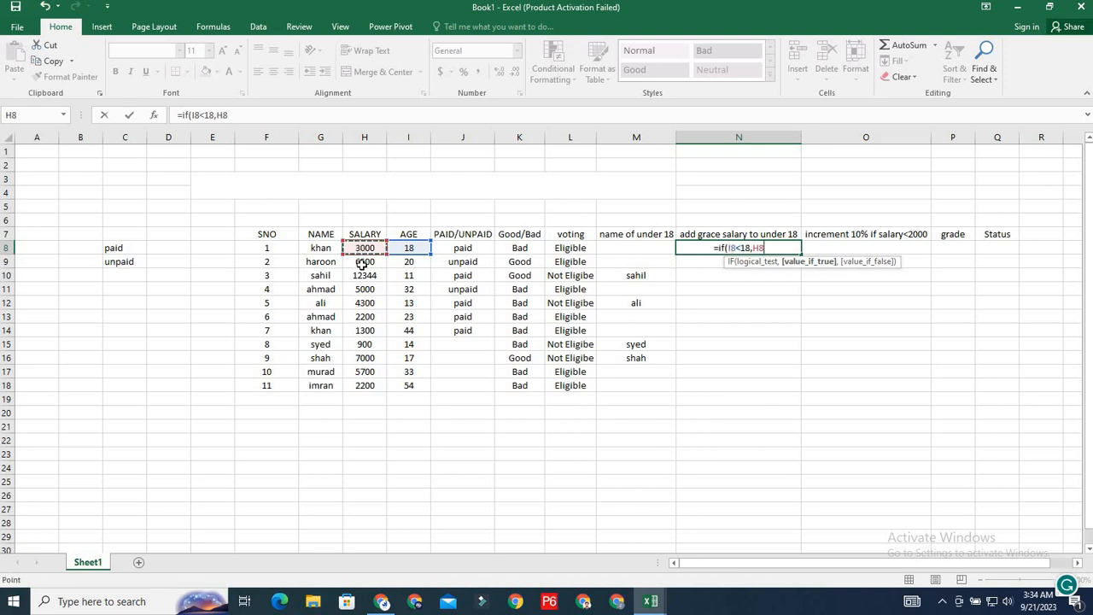
pyautogui.write('+')
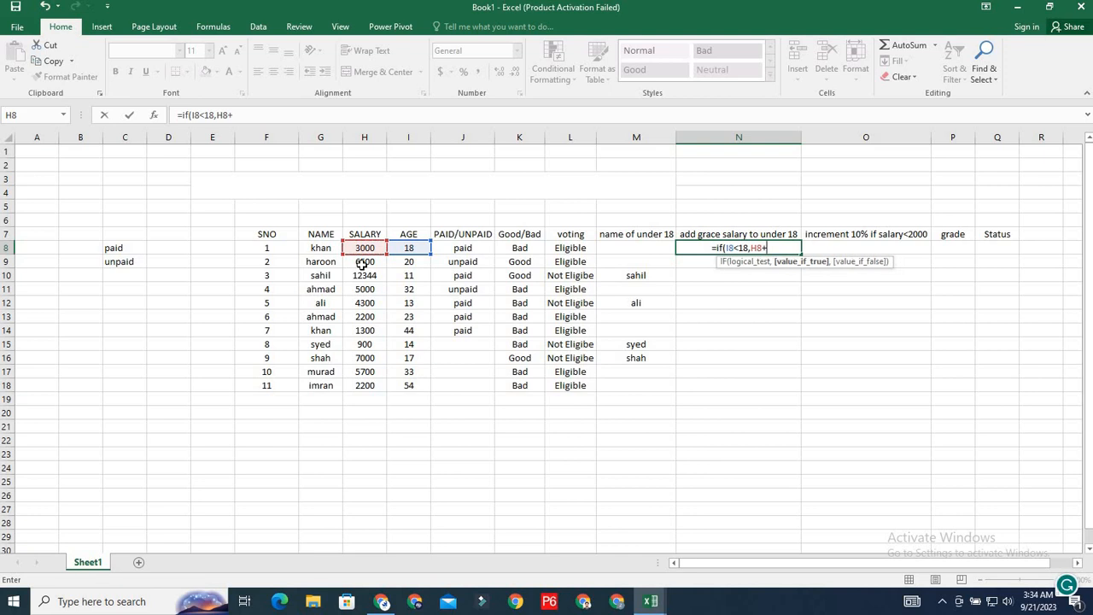
pyautogui.write('1000')
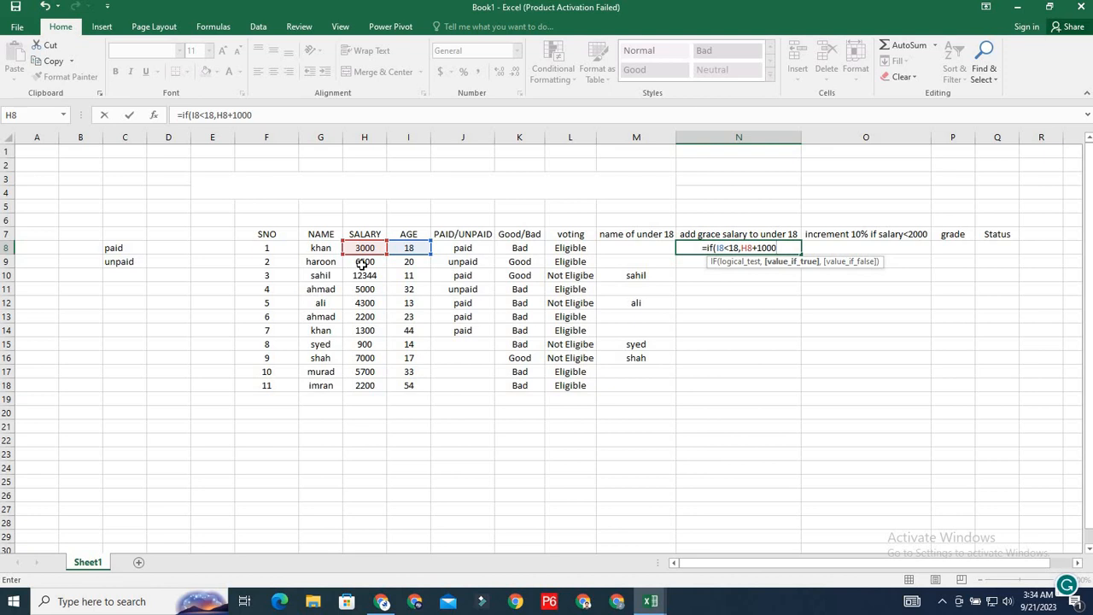
pyautogui.write(',')
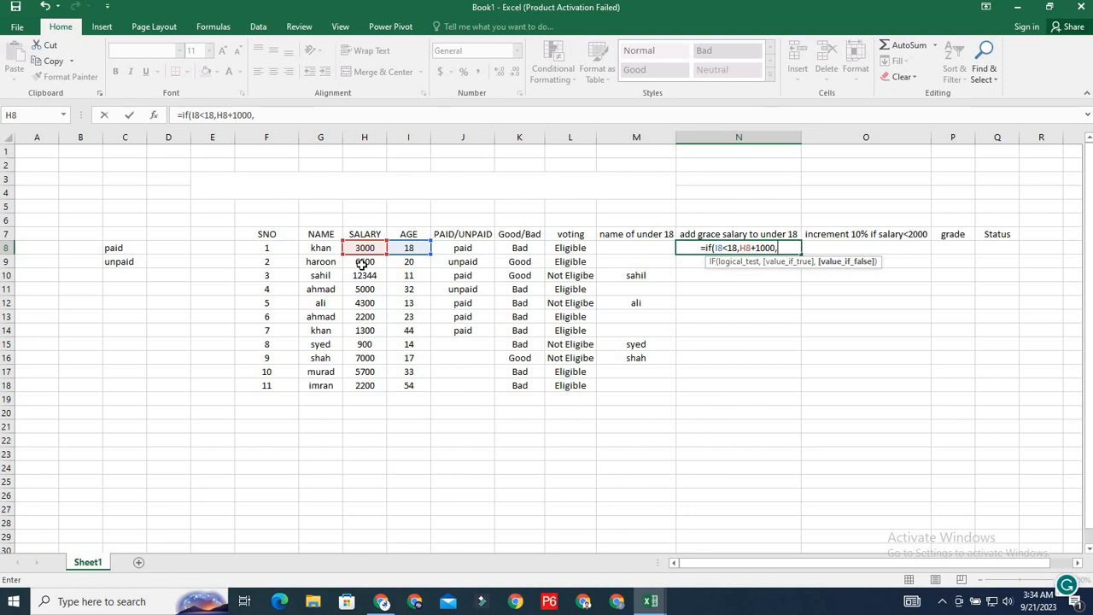
pyautogui.write('""')
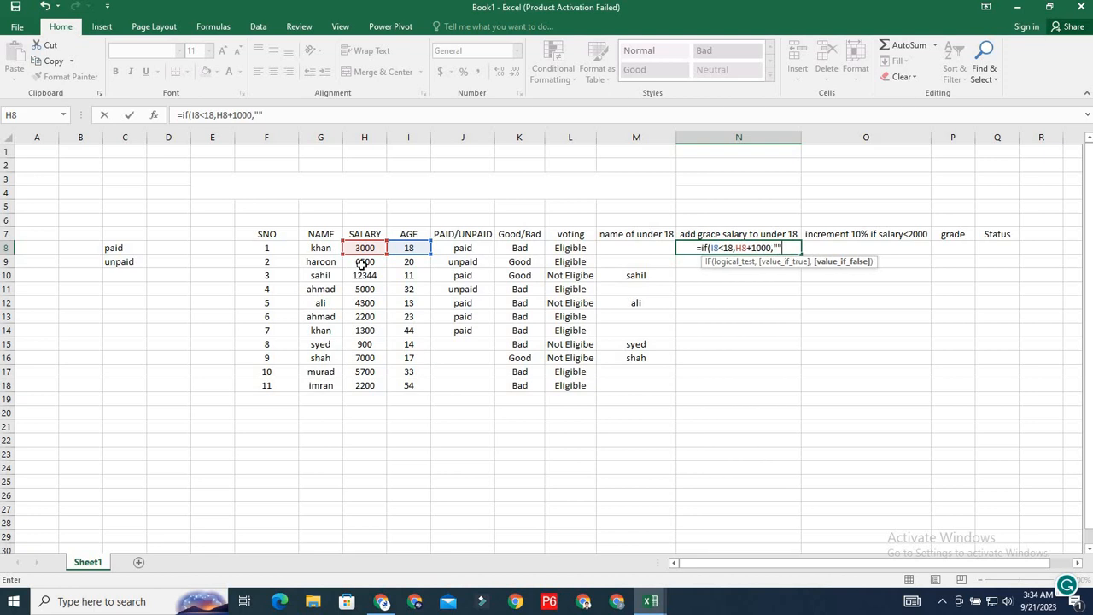
pyautogui.write(')')
pyautogui.press('Return')
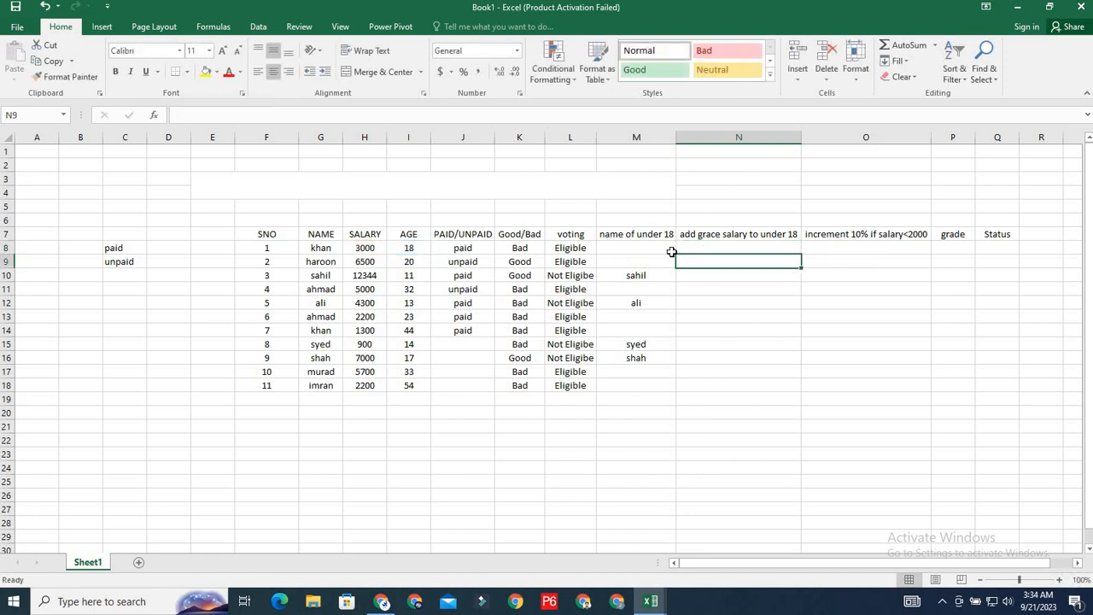
# - Fill the grace salary formula from N8 down to N18
pyautogui.click(718, 247)
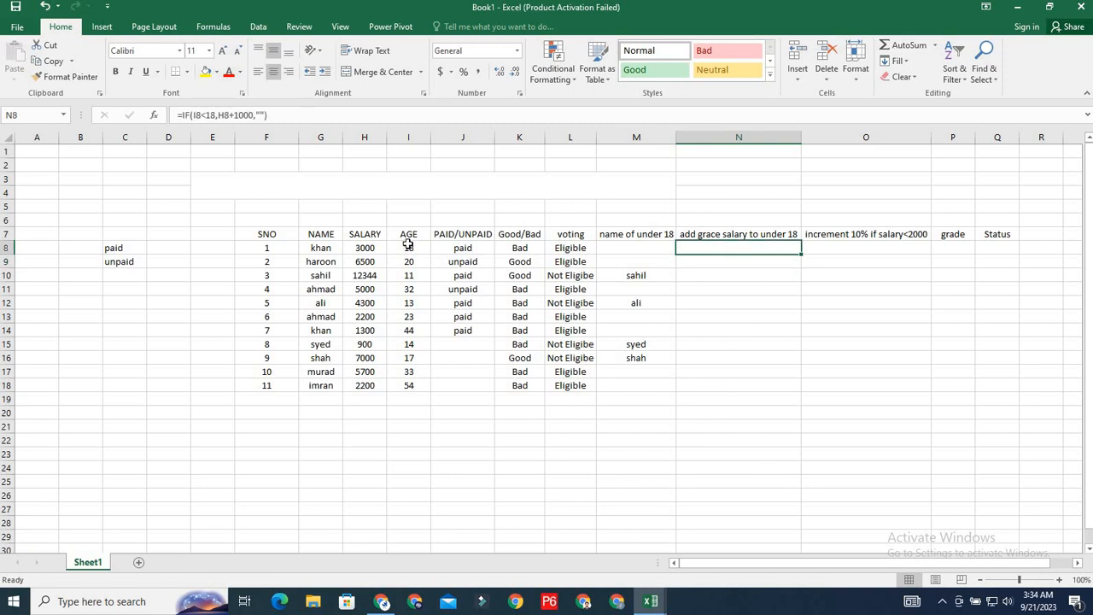
pyautogui.doubleClick(802, 254)
# - Check the grace salary results in N10, N12, N15 and N16 against each row's salary and age
pyautogui.click(737, 274)
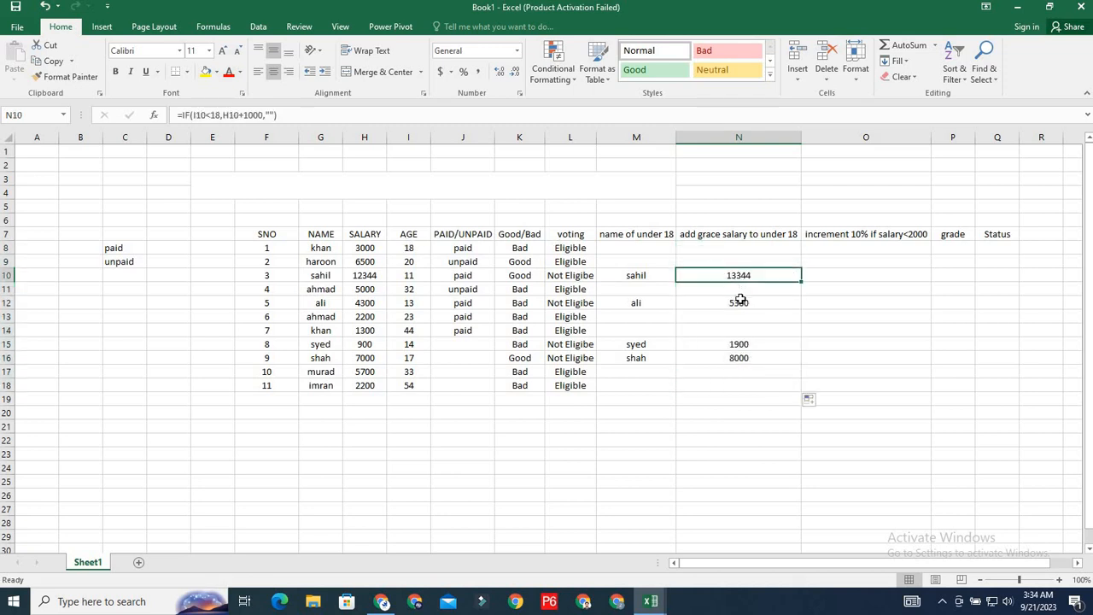
pyautogui.click(739, 302)
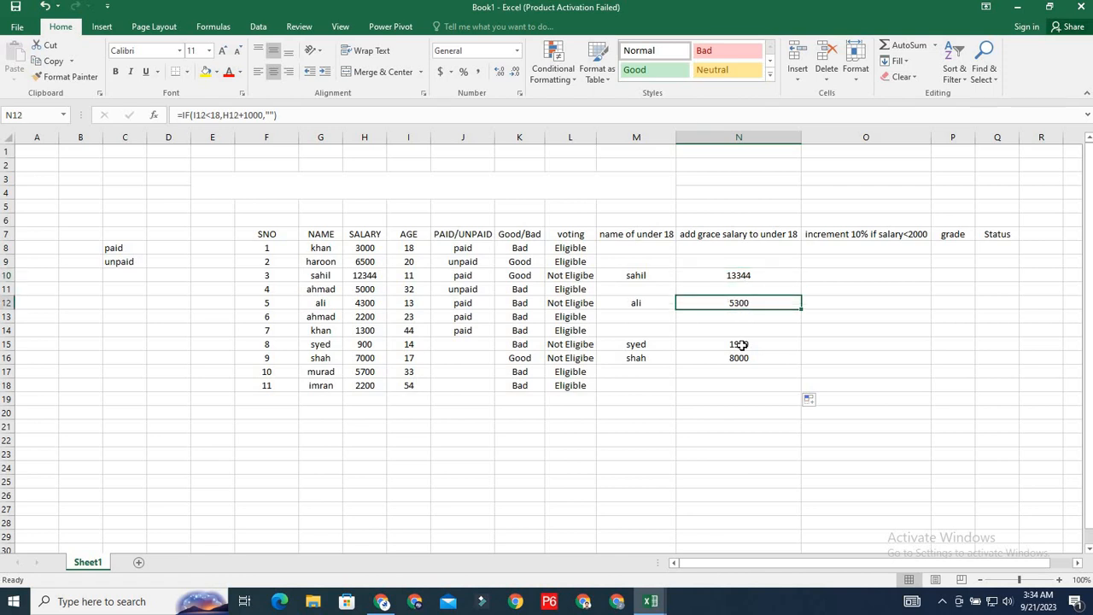
pyautogui.click(741, 344)
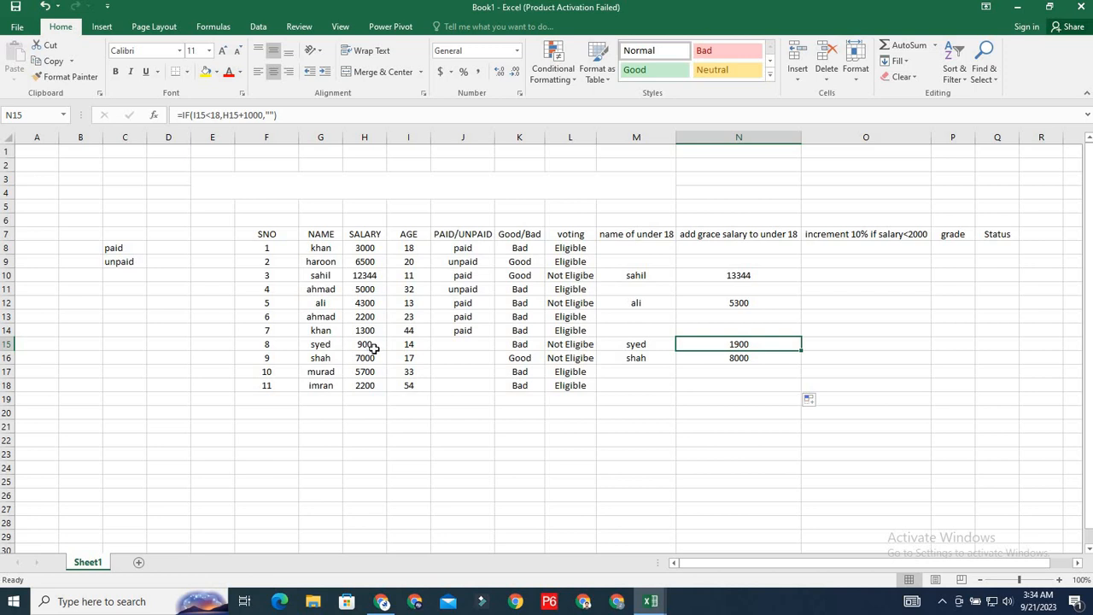
pyautogui.click(757, 357)
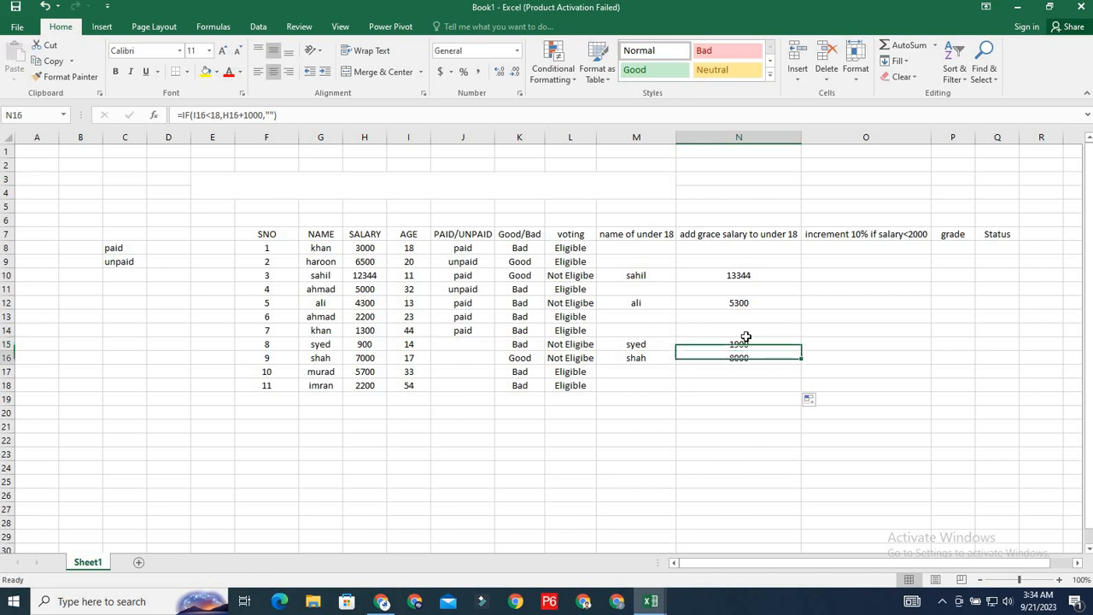
pyautogui.click(749, 304)
pyautogui.click(732, 275)
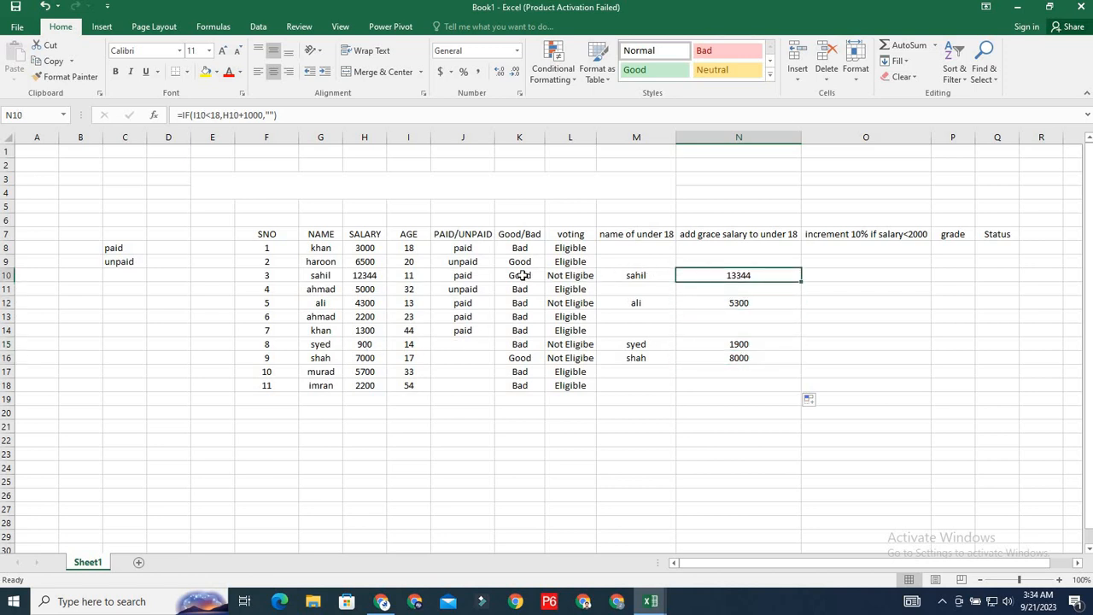
pyautogui.click(755, 304)
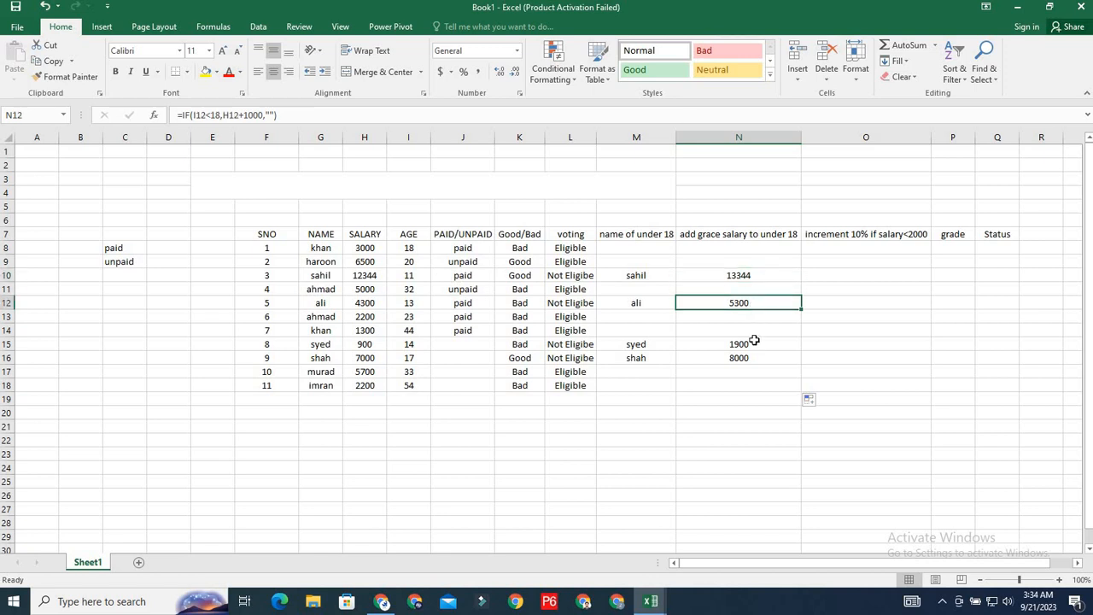
pyautogui.click(751, 345)
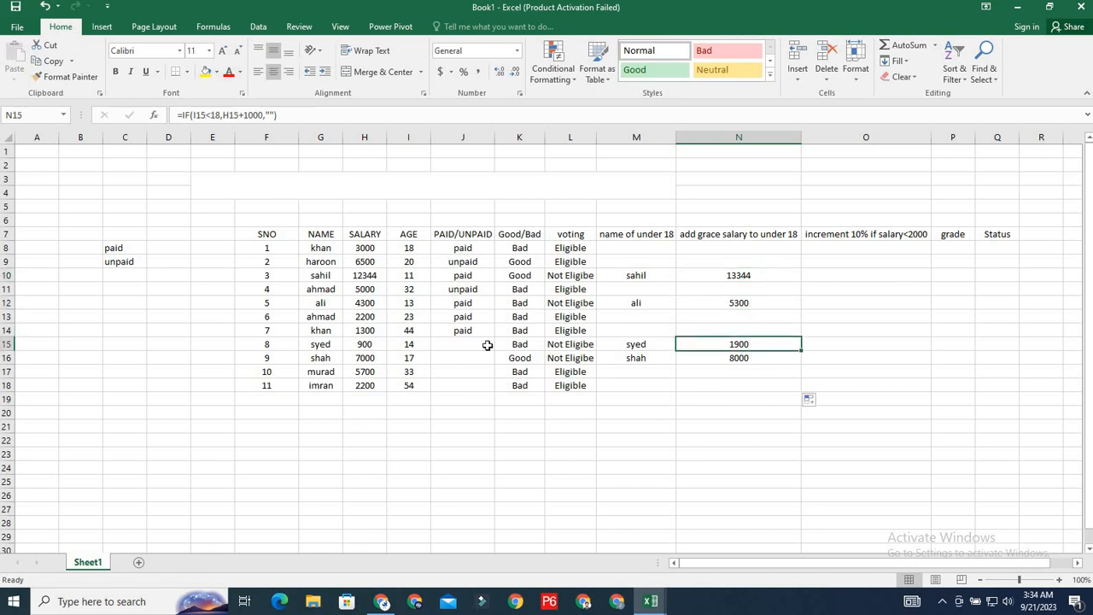
# - Set the age in I18 to 11
pyautogui.click(411, 387)
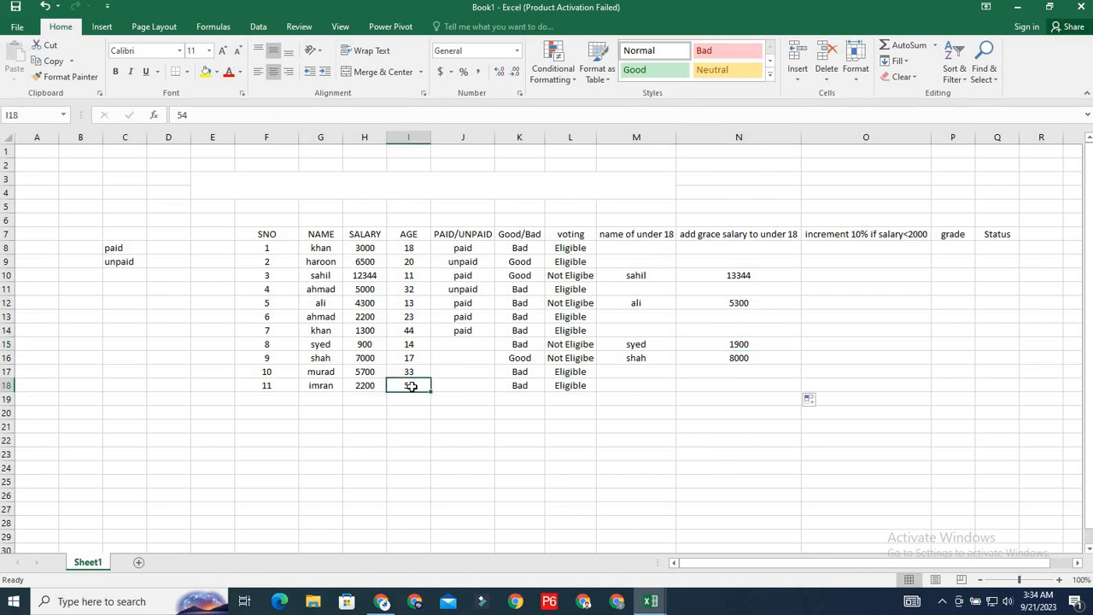
pyautogui.write('11')
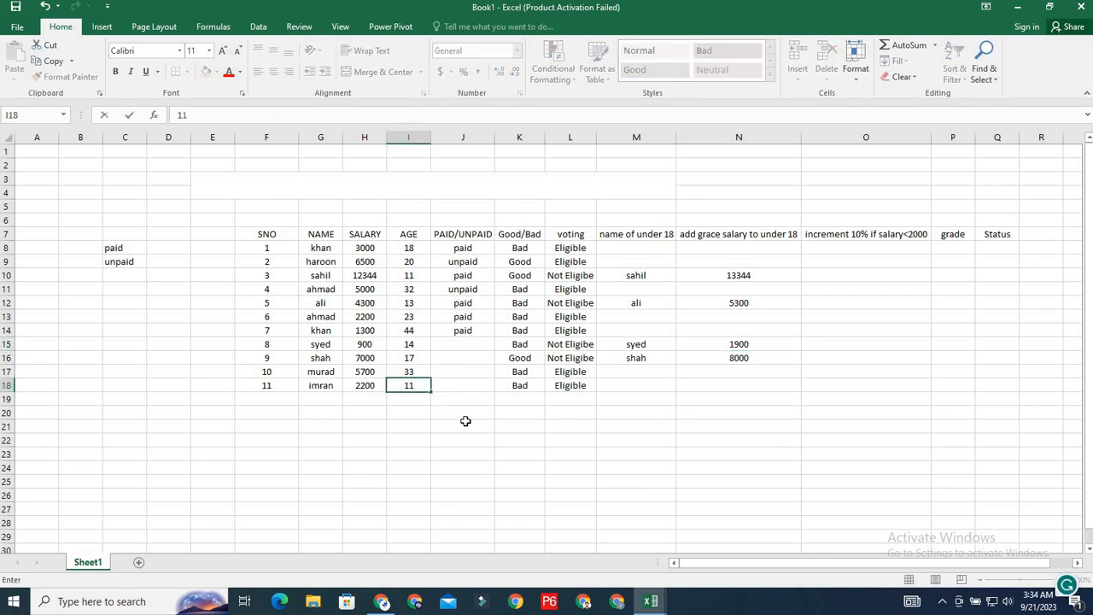
pyautogui.click(462, 425)
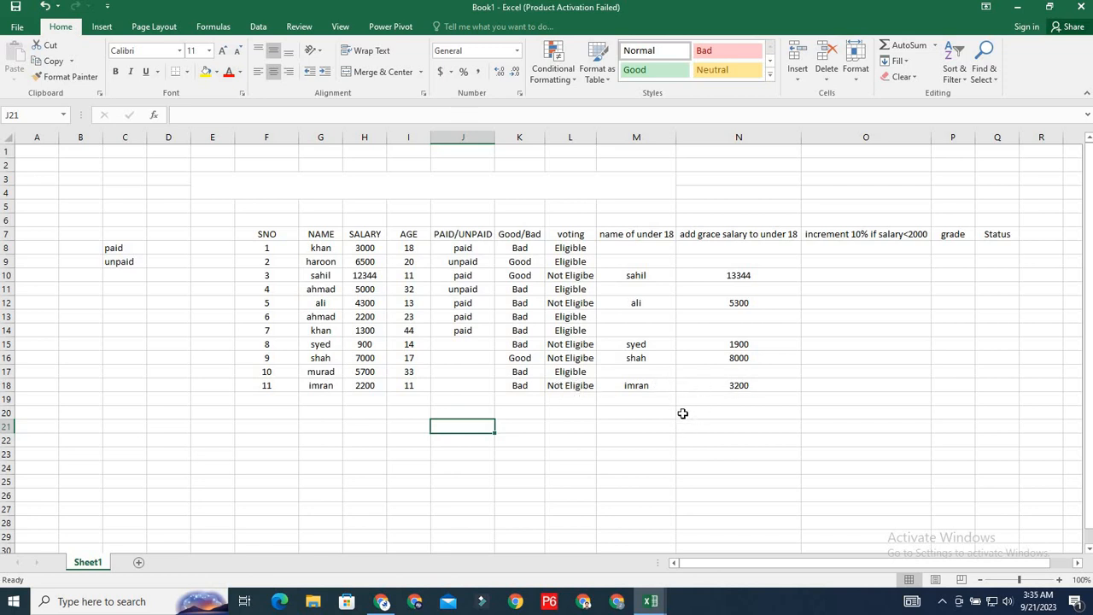
# - Enter the formula =IF(H8<2000,H8*10%,"") in O8 under "increment 10% if salary<2000"
pyautogui.click(855, 249)
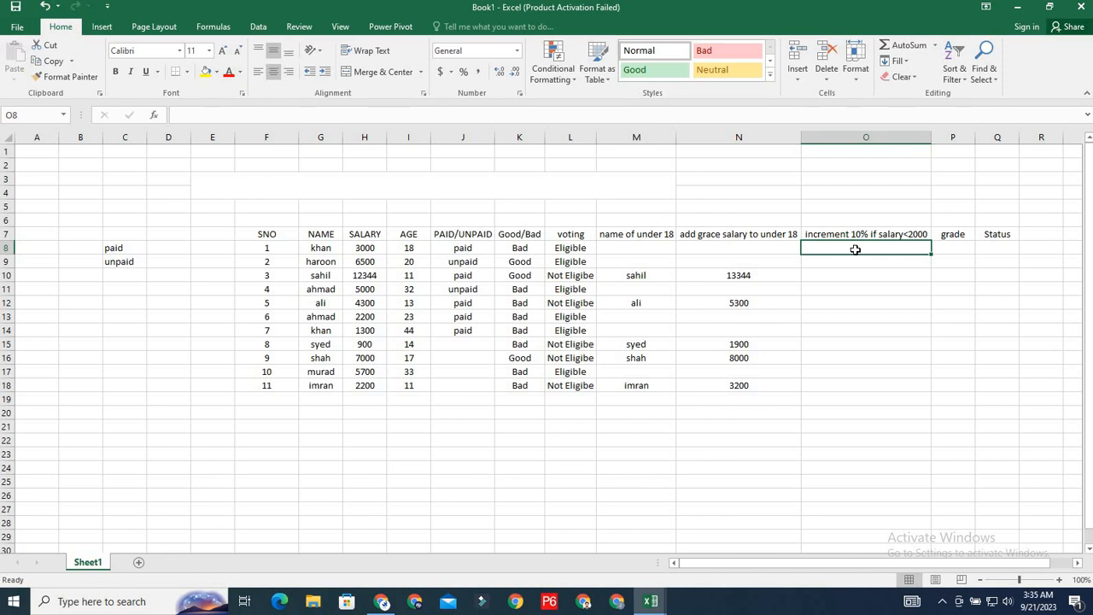
pyautogui.write('=')
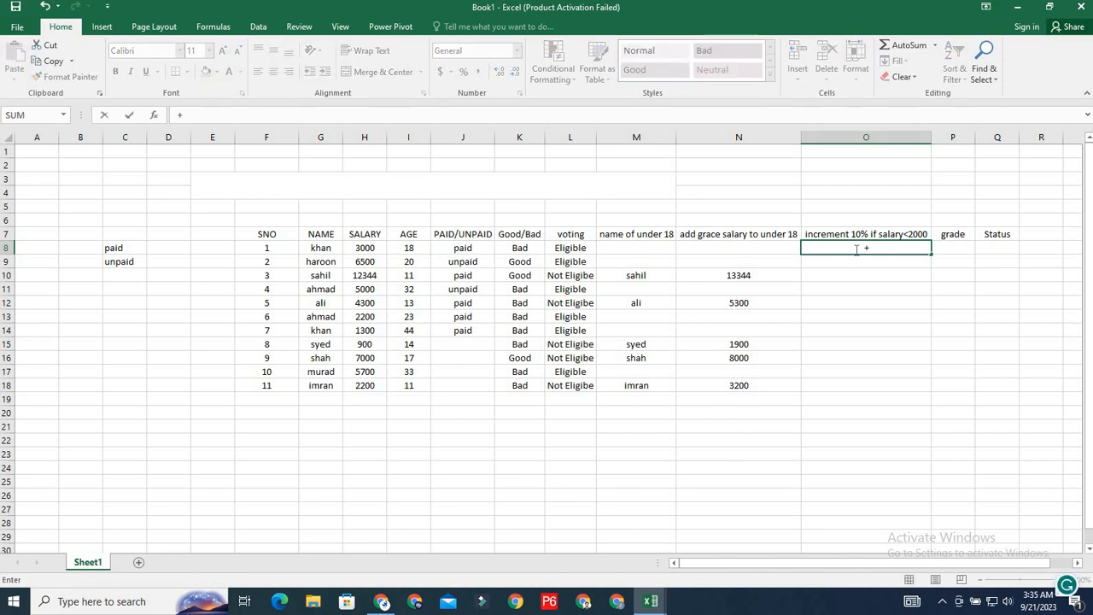
pyautogui.write('if')
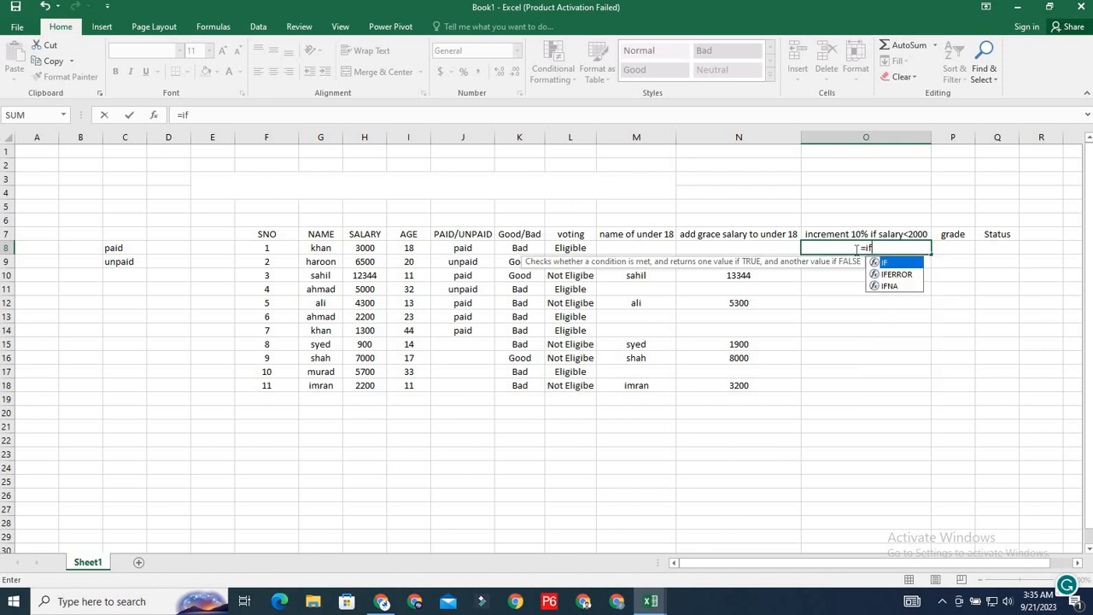
pyautogui.write('(')
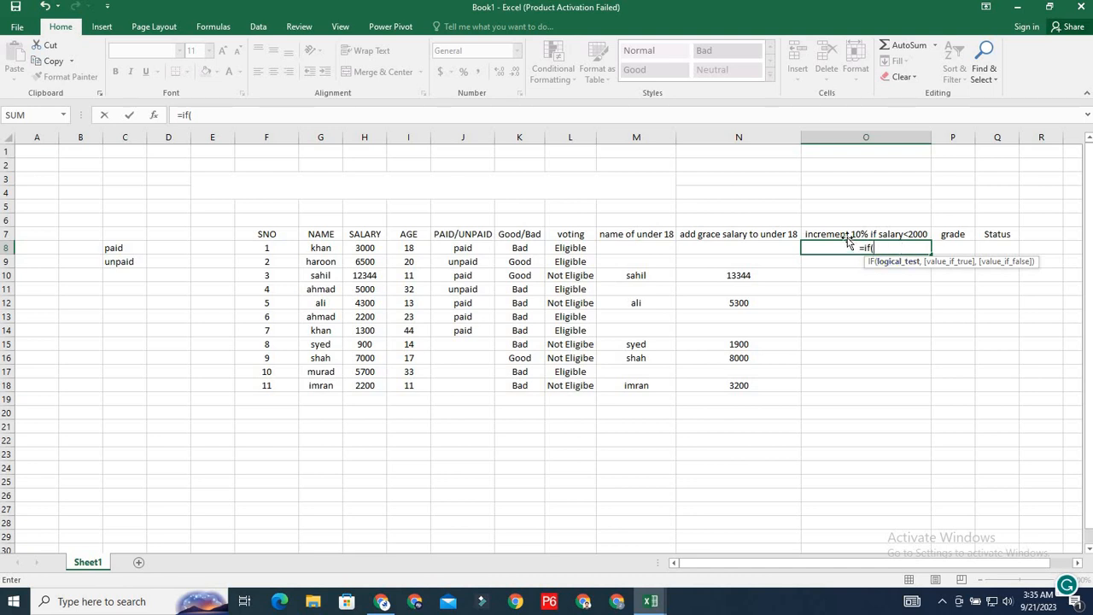
pyautogui.click(365, 248)
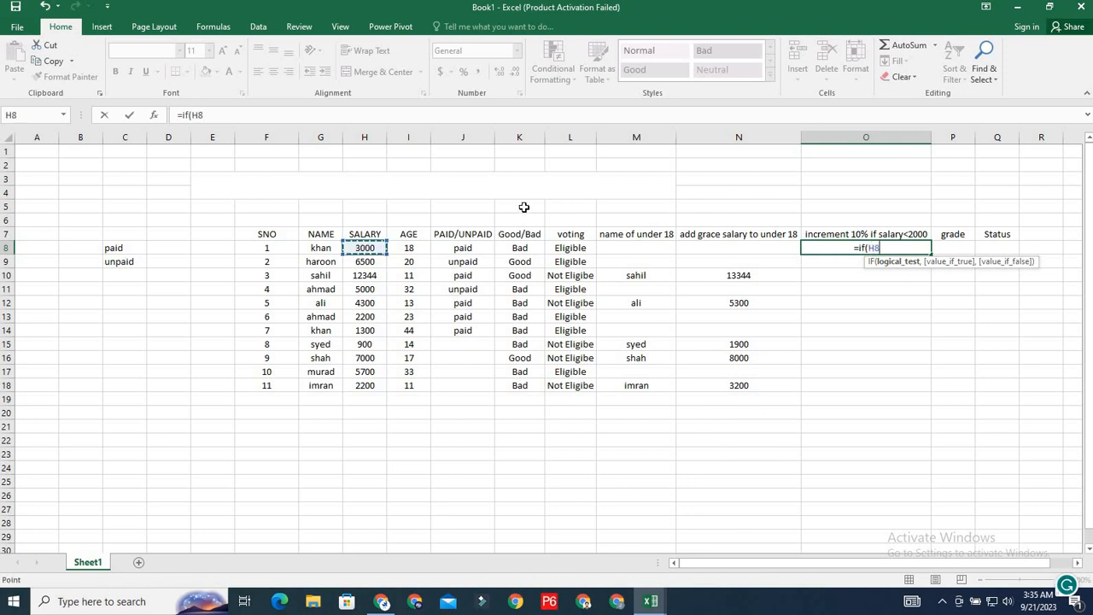
pyautogui.write('<')
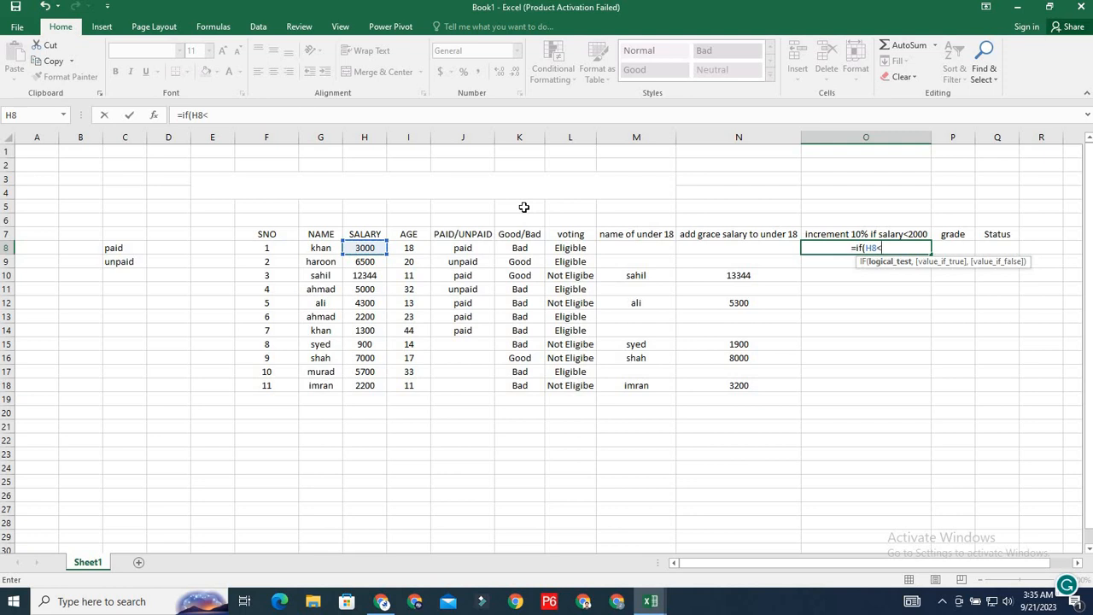
pyautogui.write('2000')
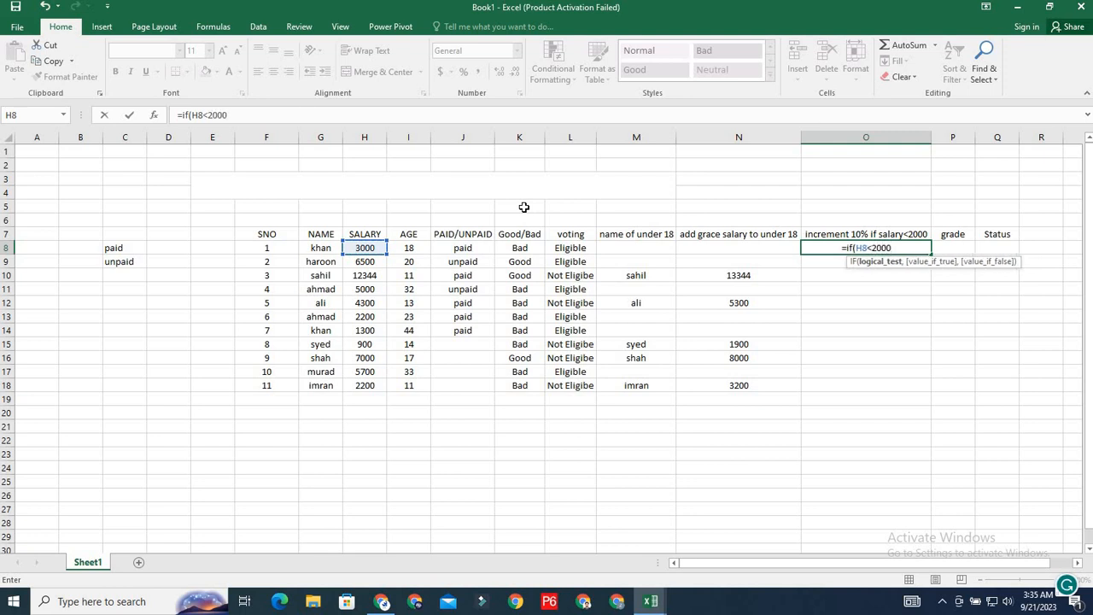
pyautogui.write(',')
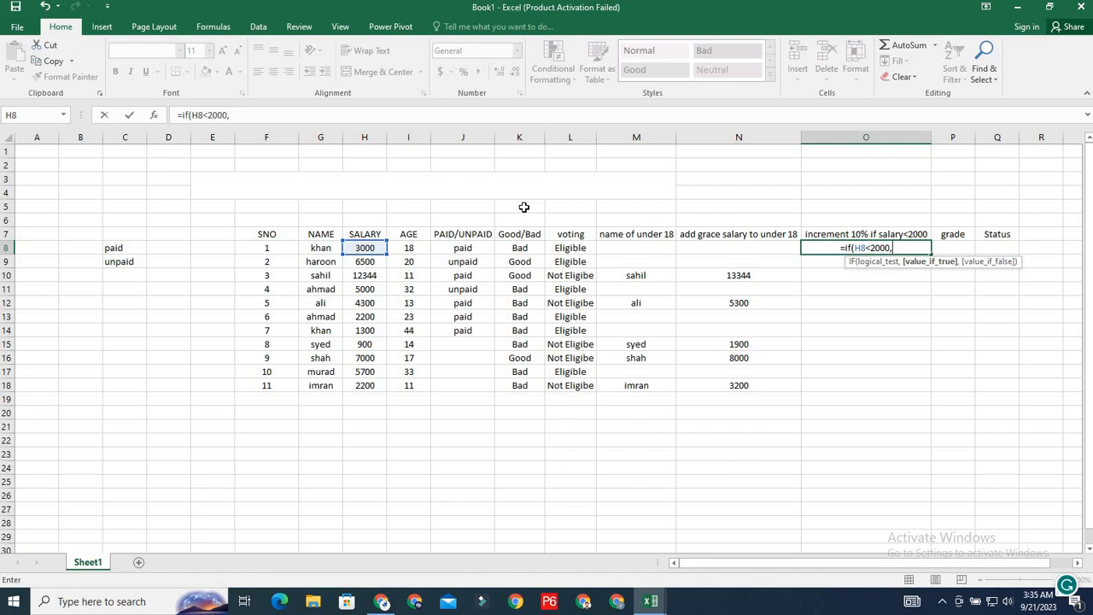
pyautogui.write('10')
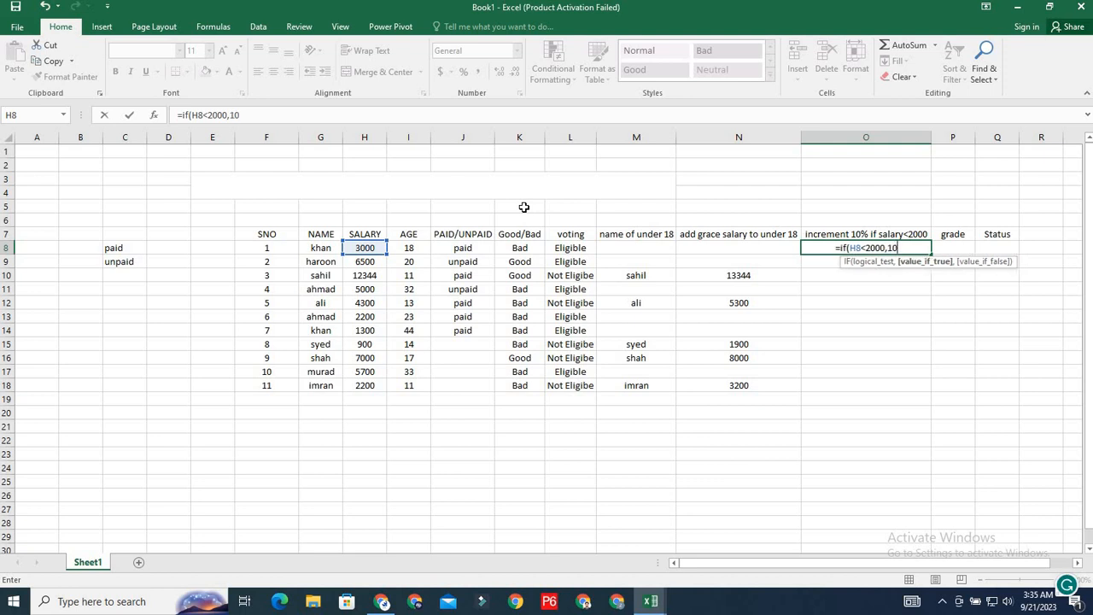
pyautogui.press('BackSpace')
pyautogui.press('BackSpace')
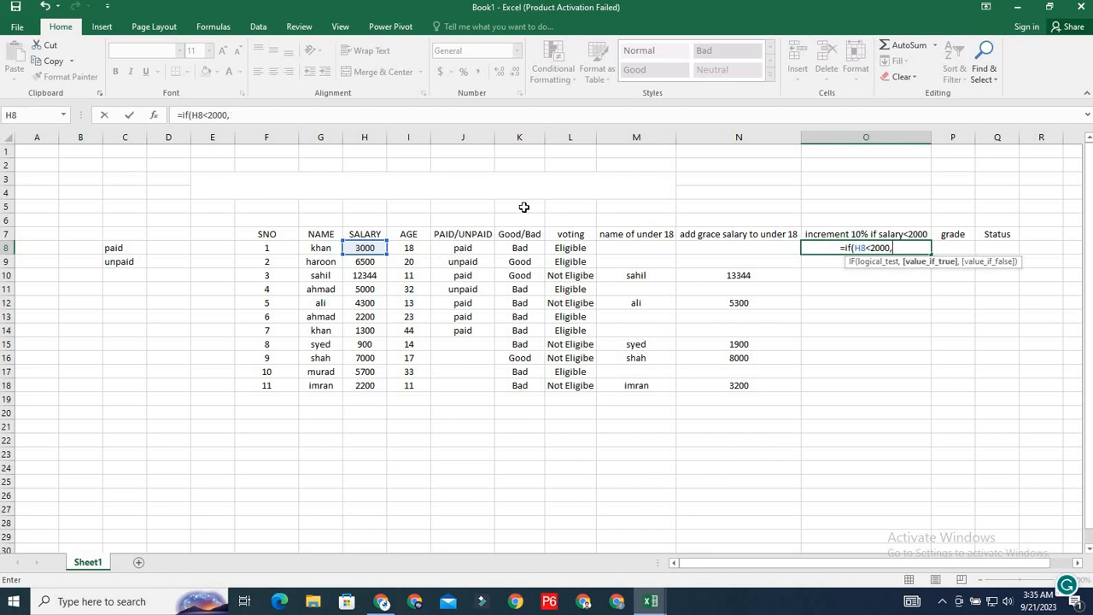
pyautogui.click(376, 248)
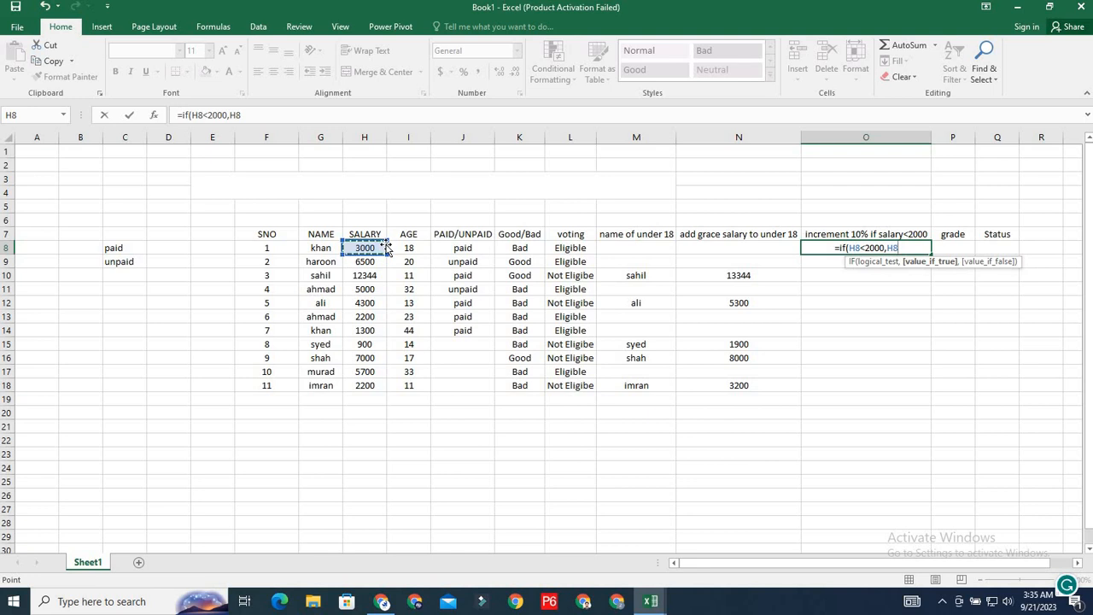
pyautogui.write('*10')
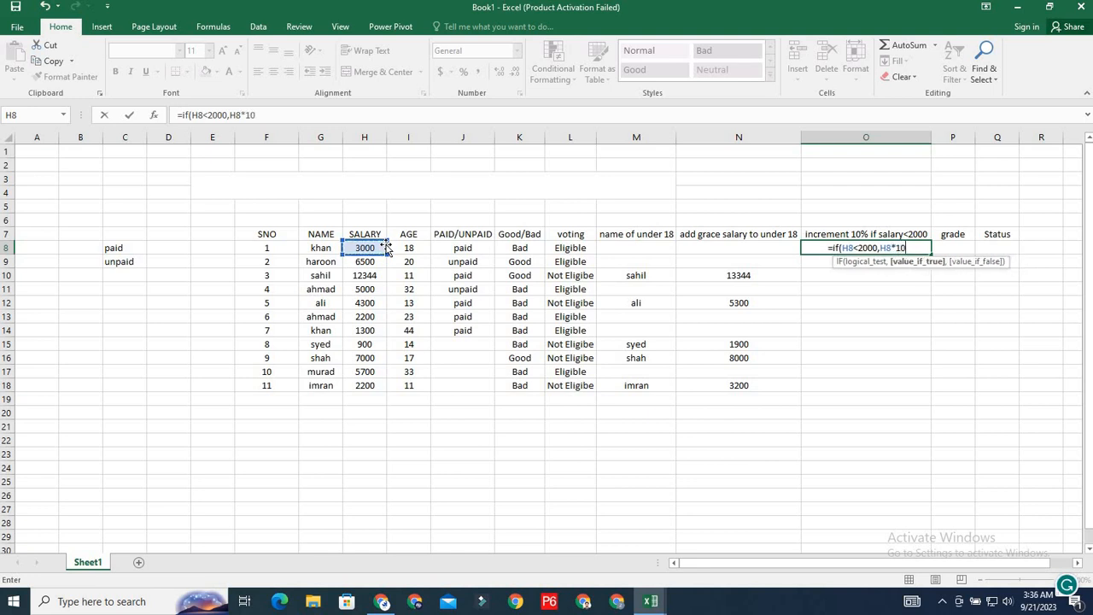
pyautogui.write('%')
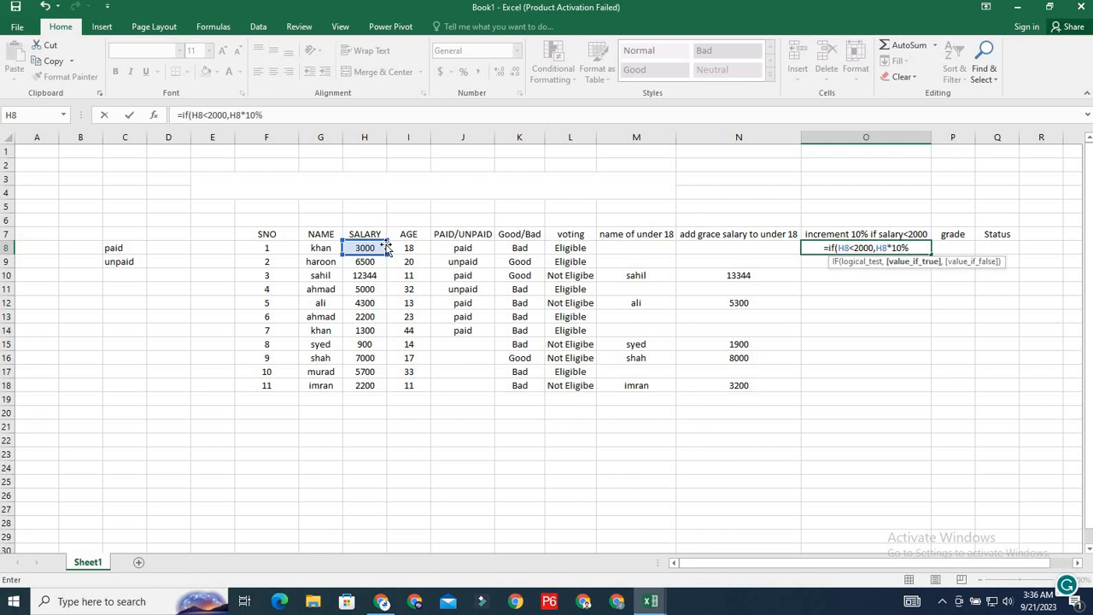
pyautogui.write(',')
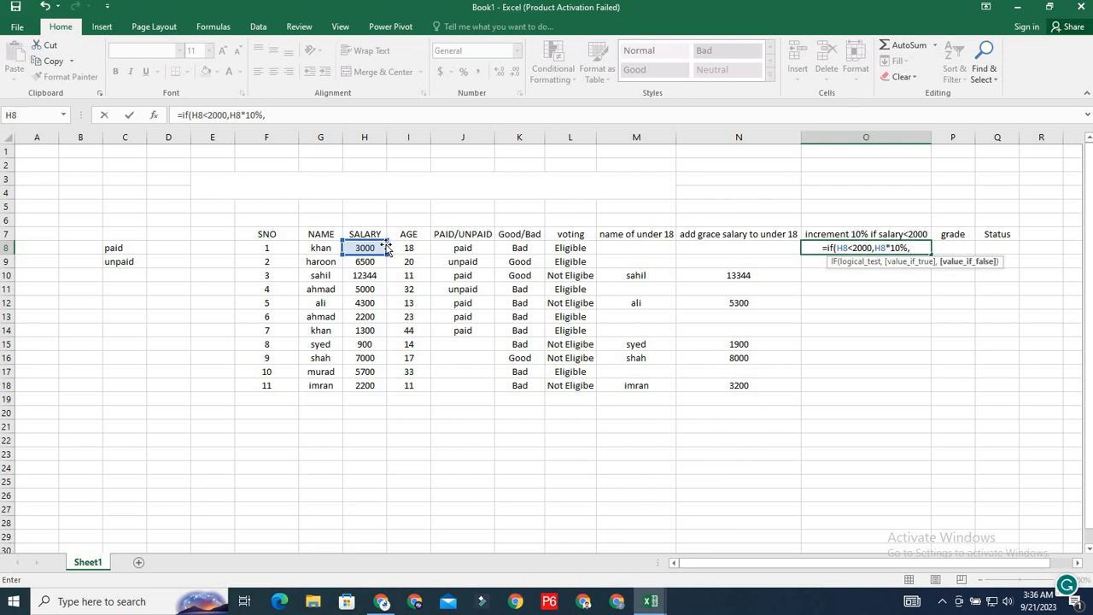
pyautogui.write('"")')
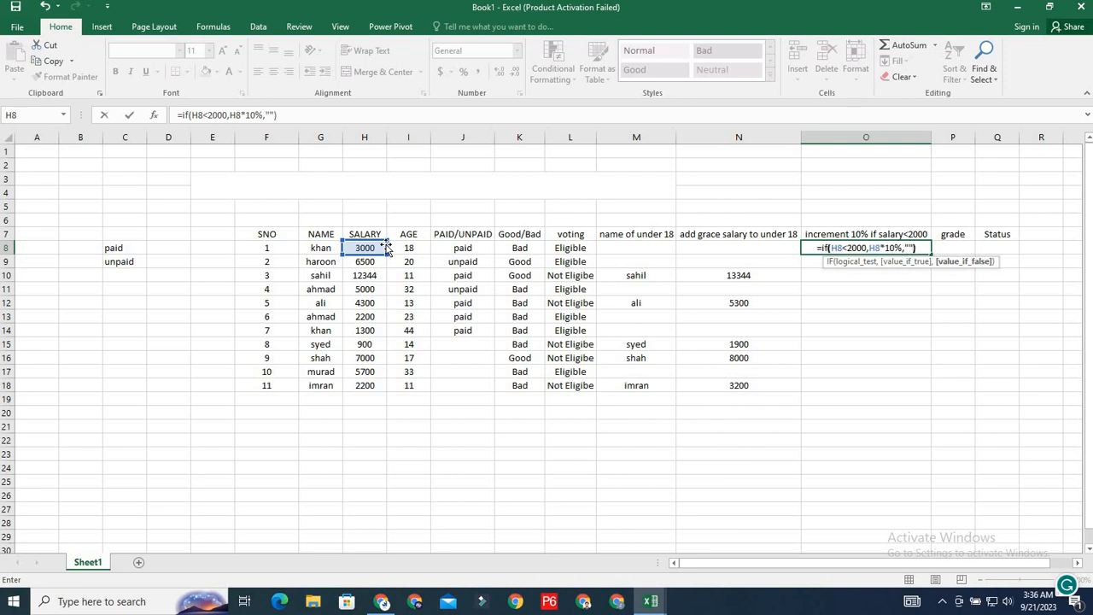
pyautogui.press('Return')
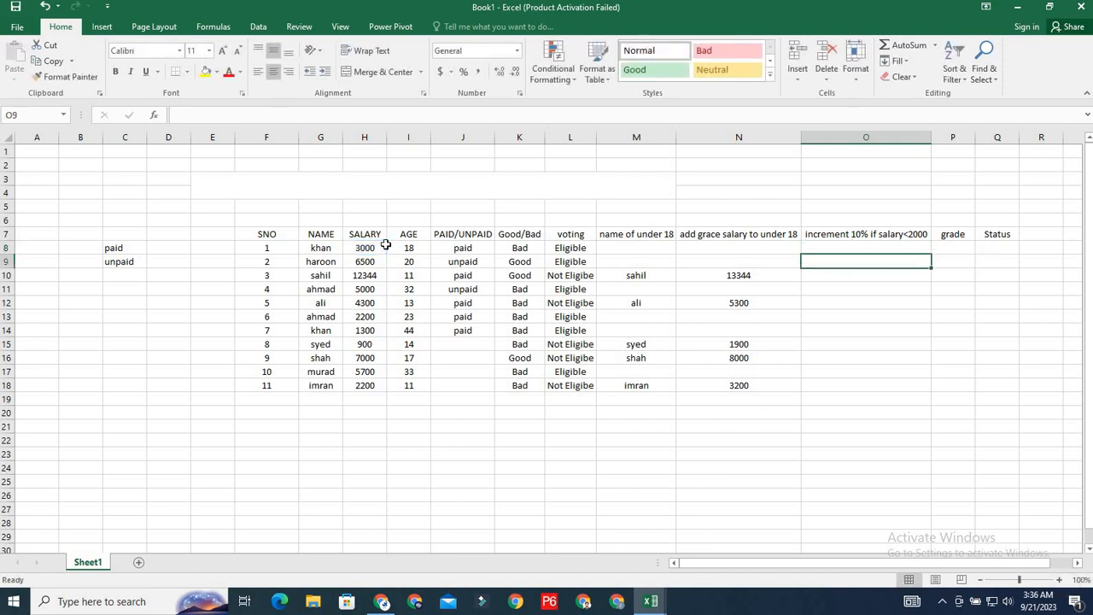
# - Fill the increment formula from O8 down to O18 and check the results in O14 and O15
pyautogui.click(859, 248)
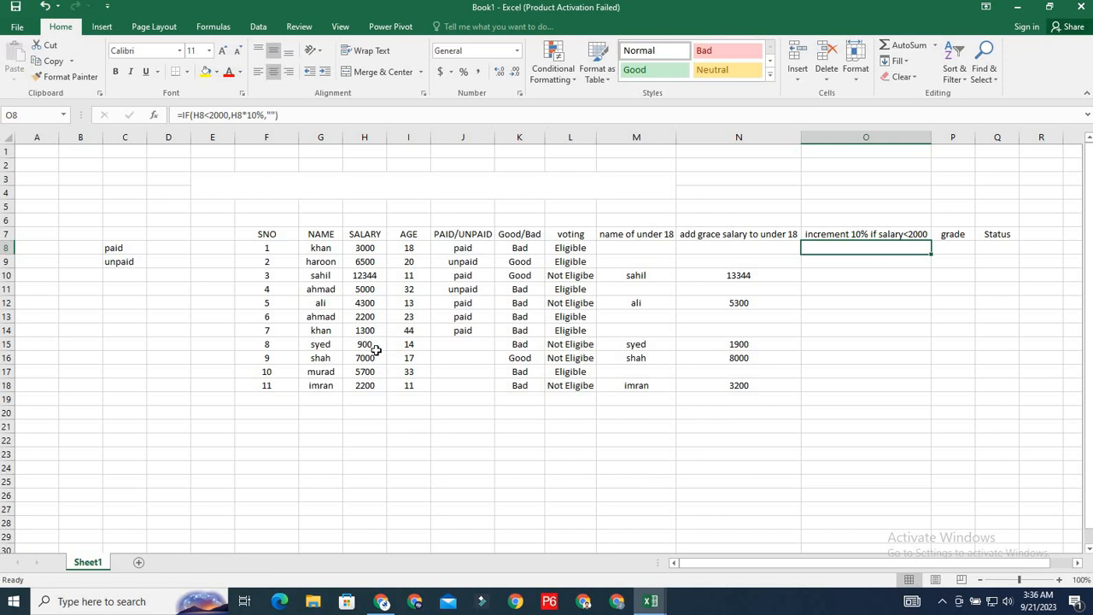
pyautogui.doubleClick(931, 253)
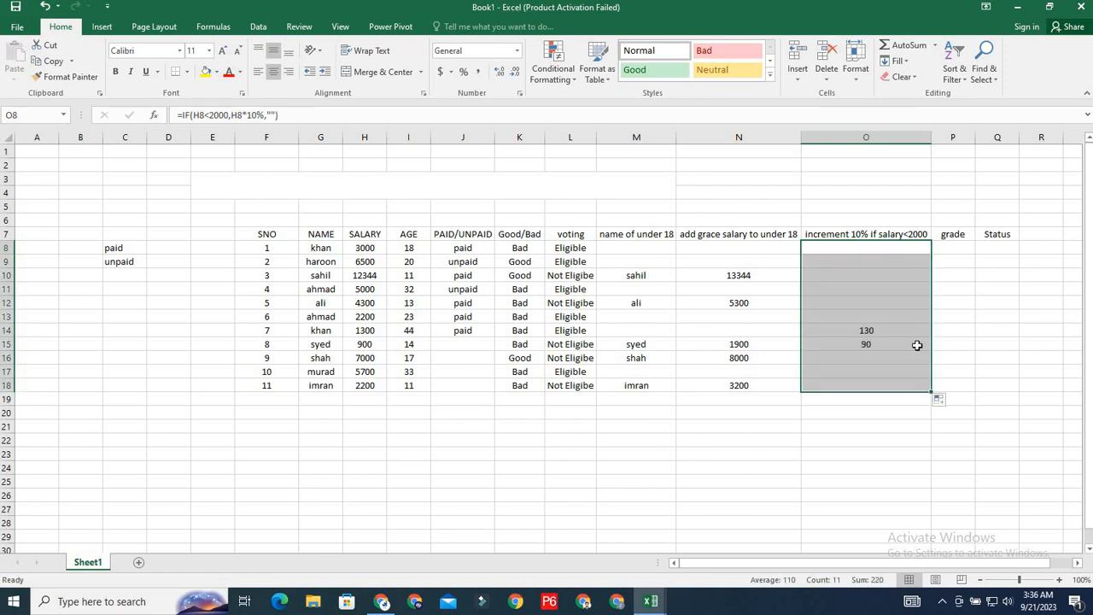
pyautogui.click(874, 333)
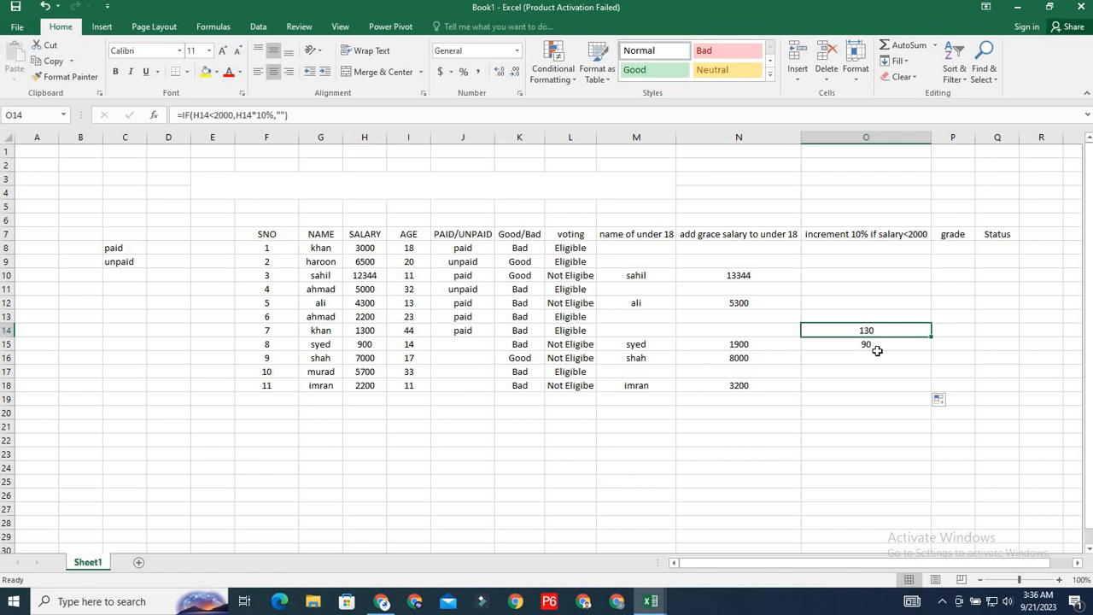
pyautogui.click(864, 345)
# - Begin the grade formula in P8 with an IF that returns "A" when H8>6000
pyautogui.click(952, 247)
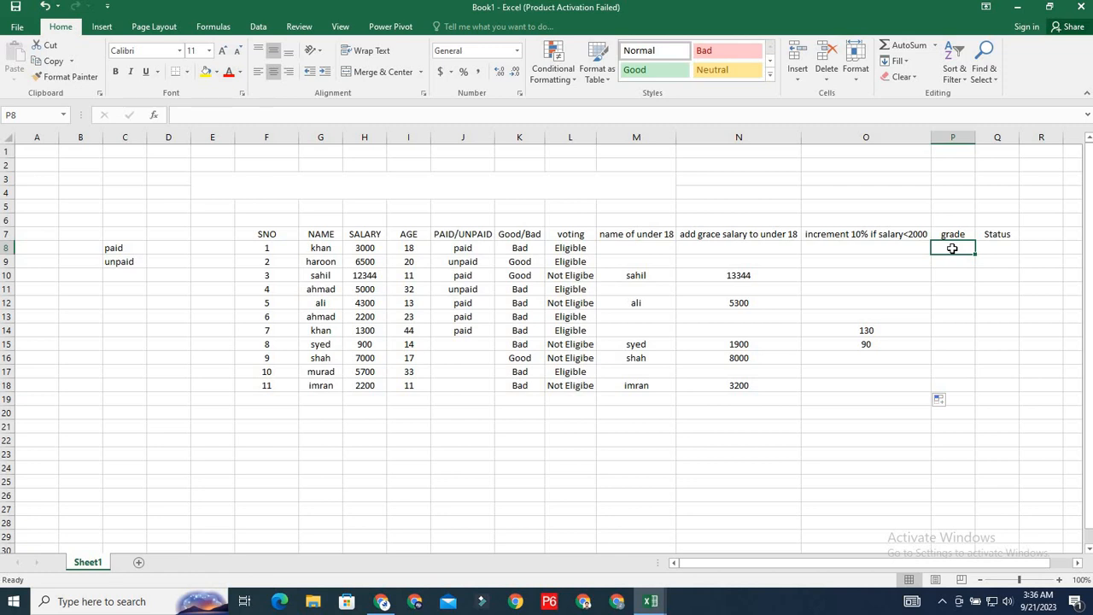
pyautogui.write('=if')
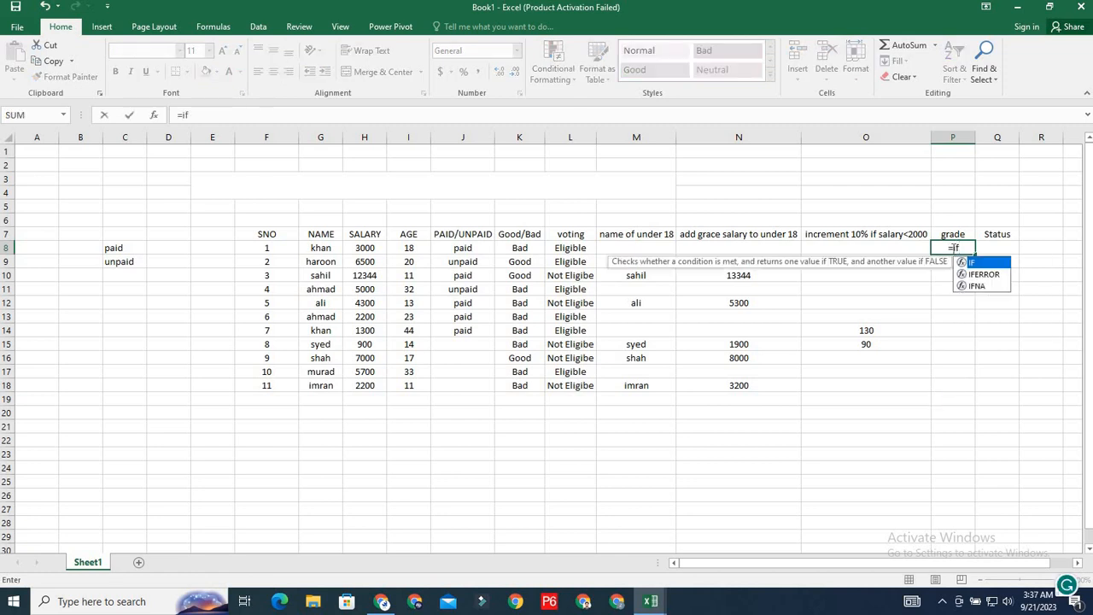
pyautogui.write('(')
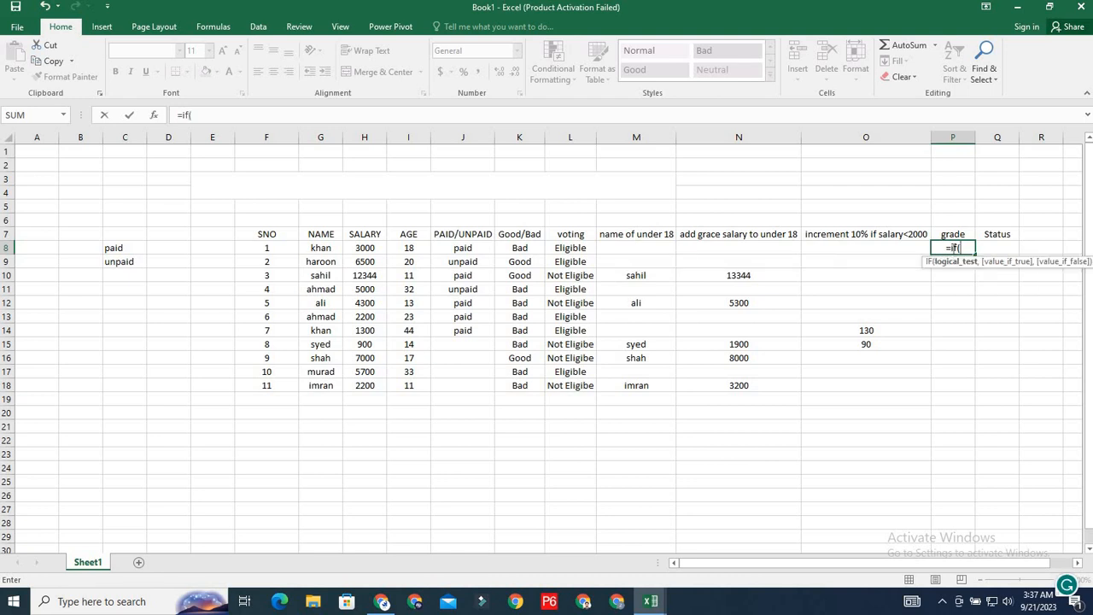
pyautogui.click(378, 247)
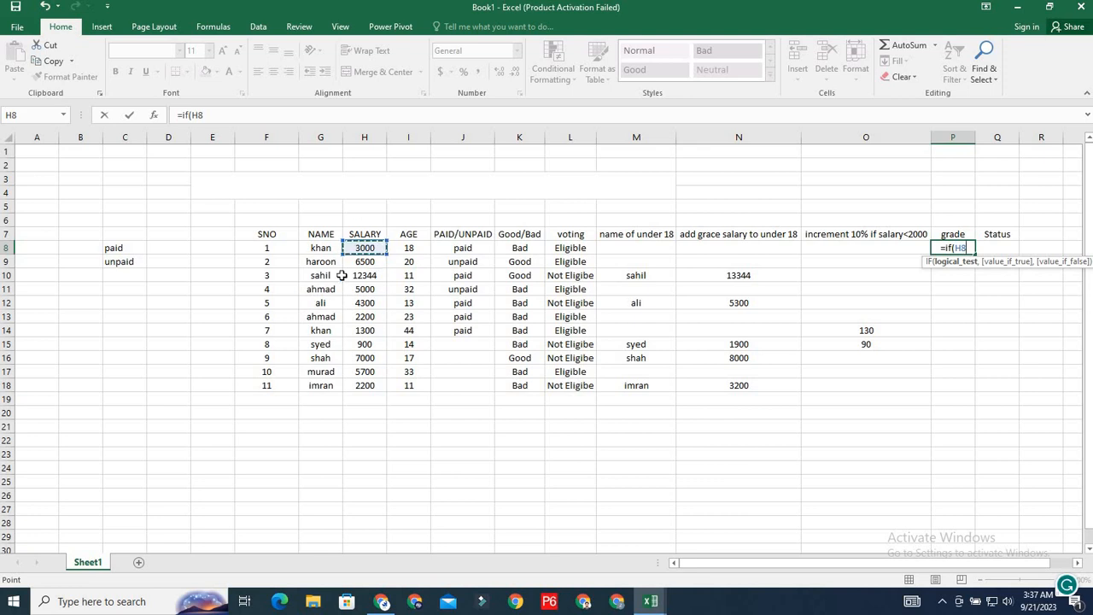
pyautogui.write('<')
pyautogui.press('BackSpace')
pyautogui.write('>60')
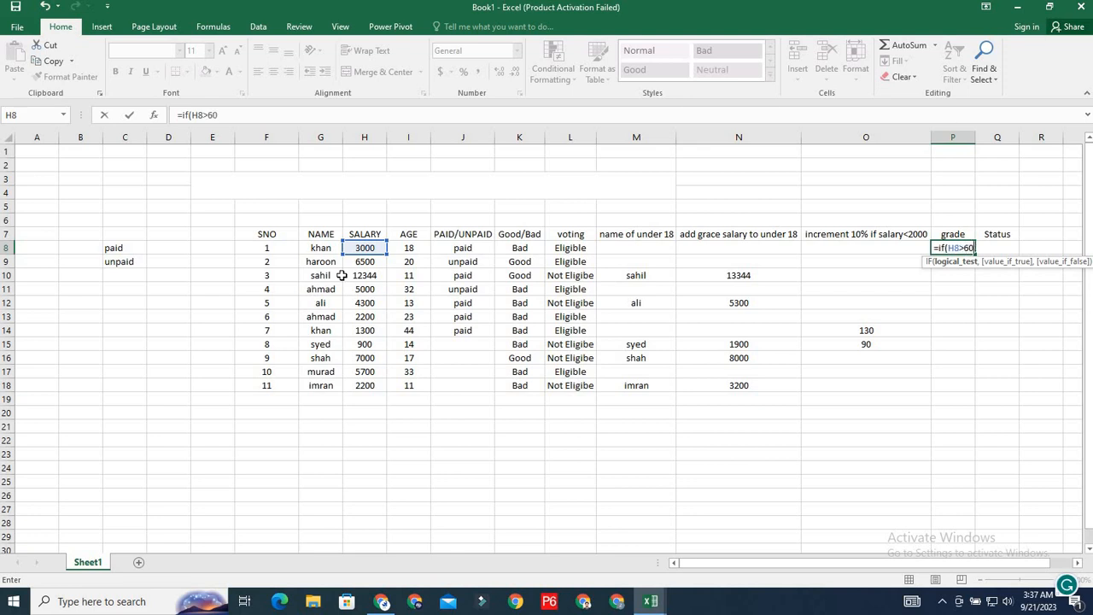
pyautogui.write('00,')
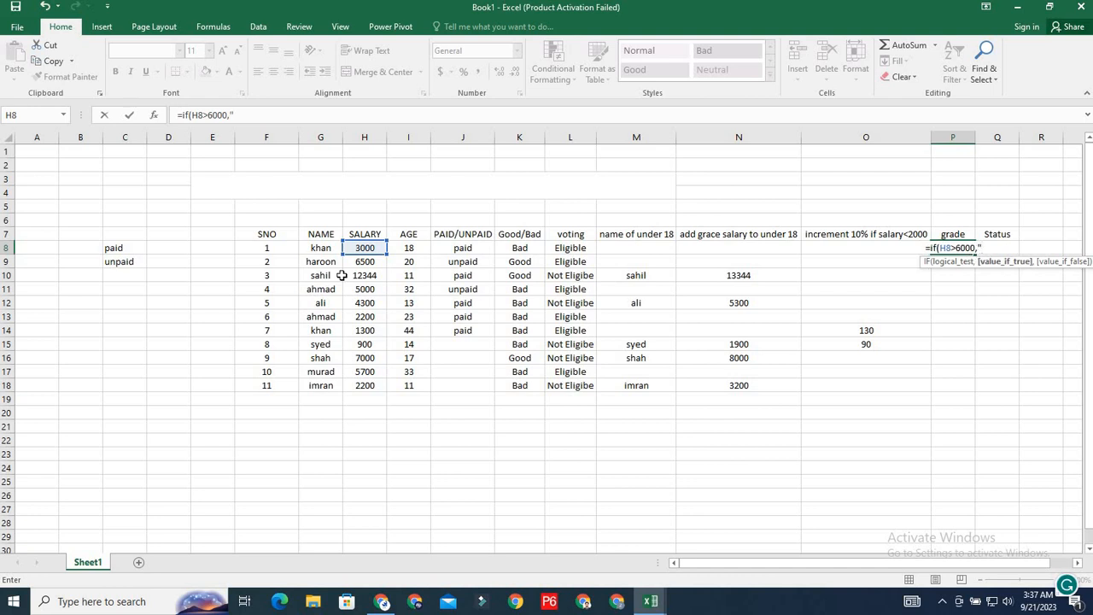
pyautogui.write('"A"')
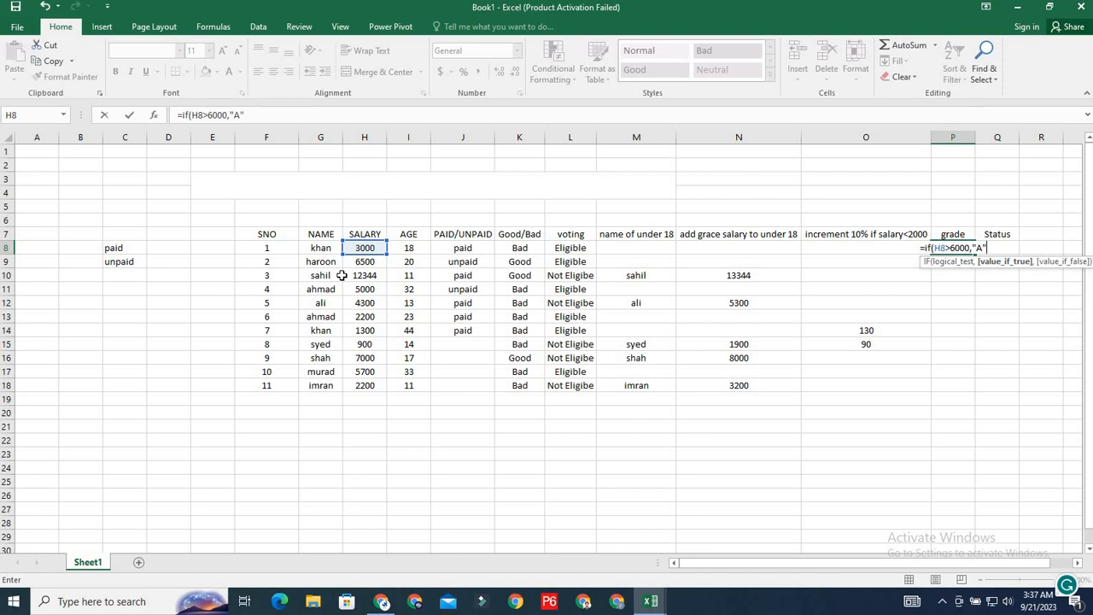
# - Extend the grade formula in P8 with a nested IF that returns "B" when H8>4000
pyautogui.write(',if')
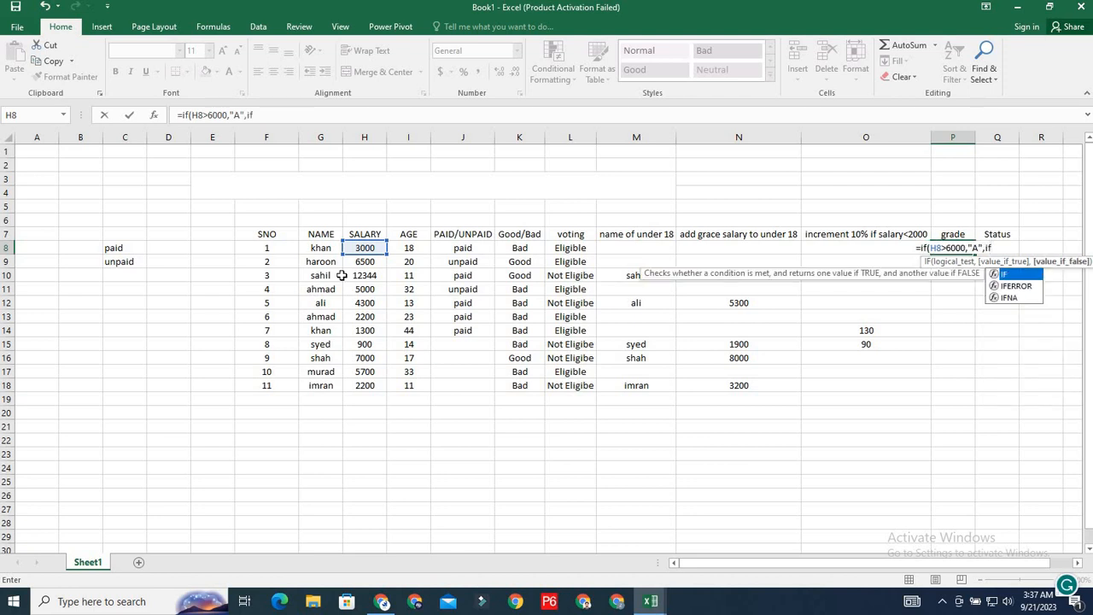
pyautogui.write('(')
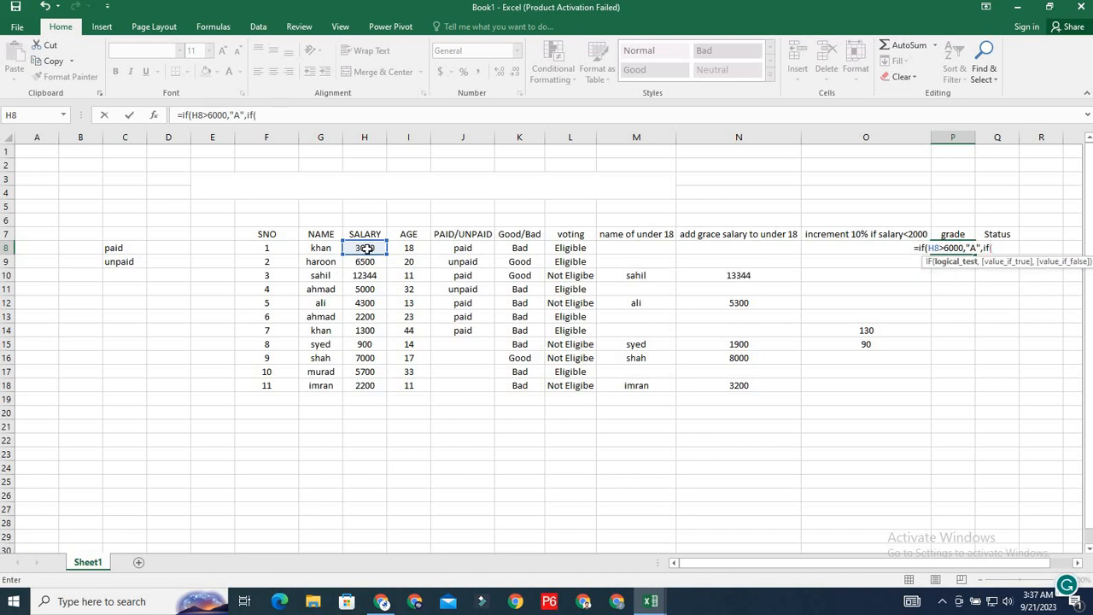
pyautogui.click(365, 248)
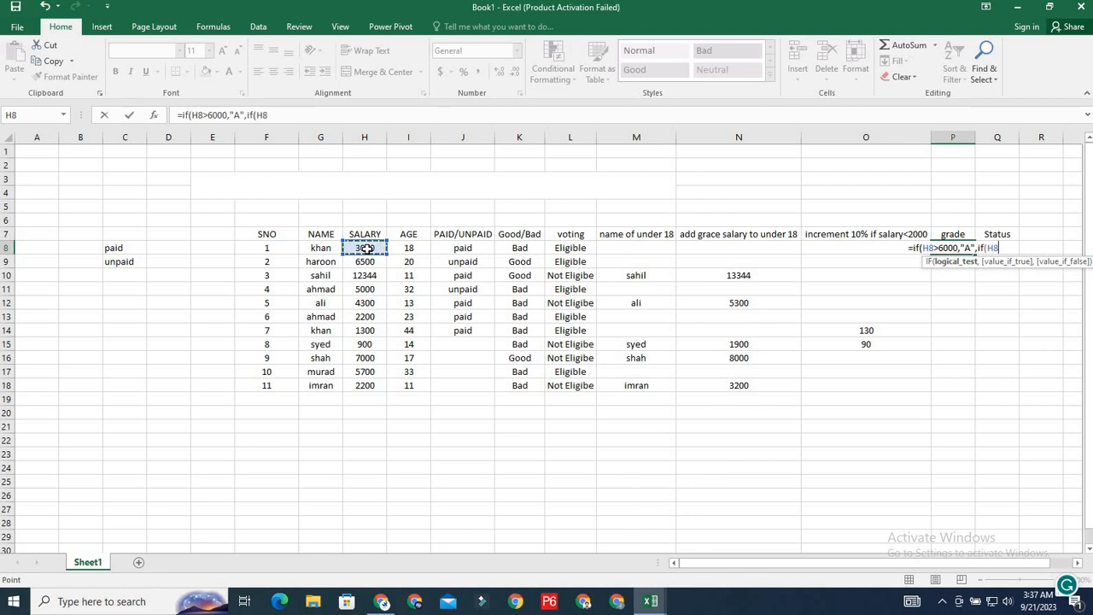
pyautogui.write('>')
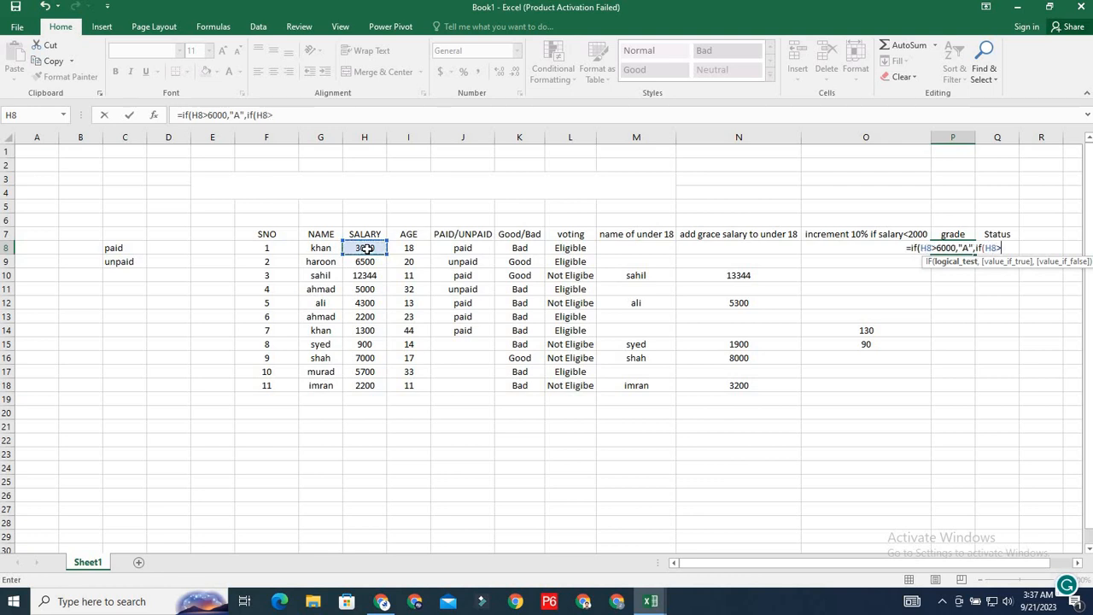
pyautogui.write('4000')
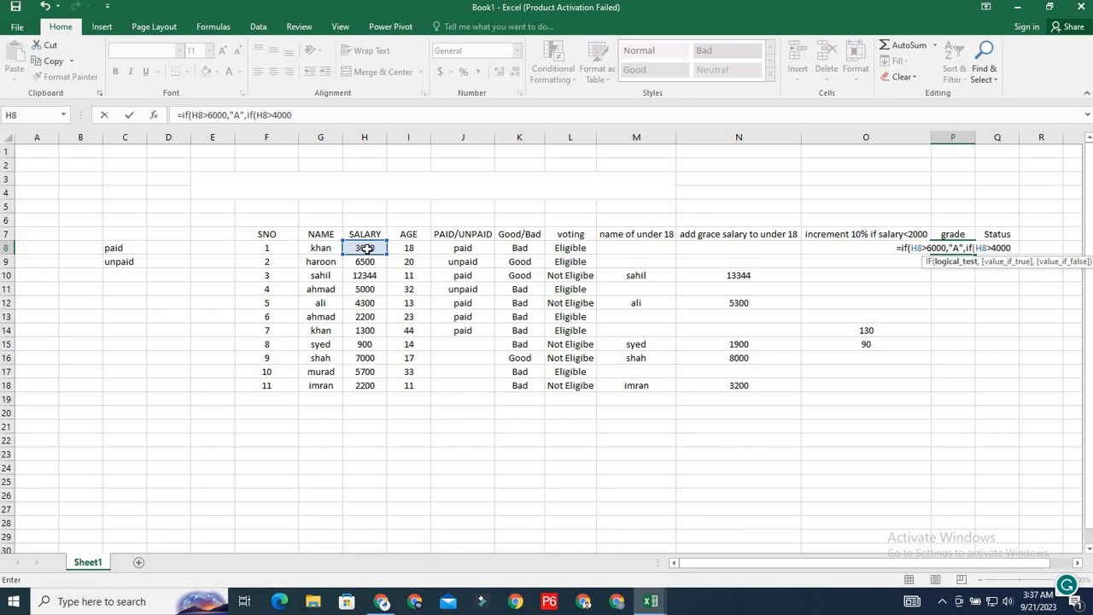
pyautogui.write('<')
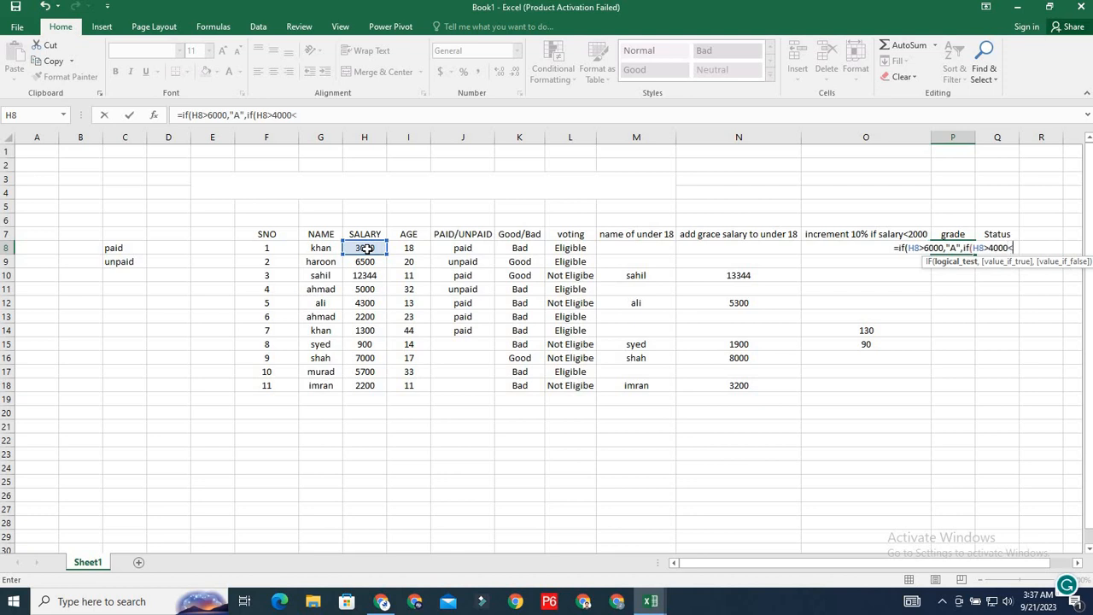
pyautogui.press('BackSpace')
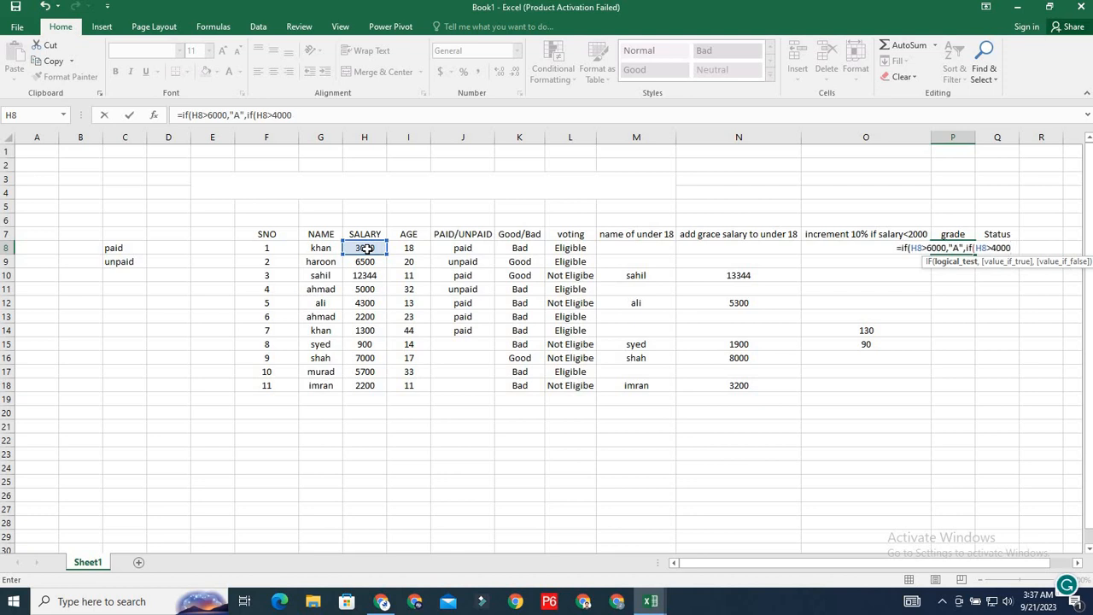
pyautogui.write(',"B')
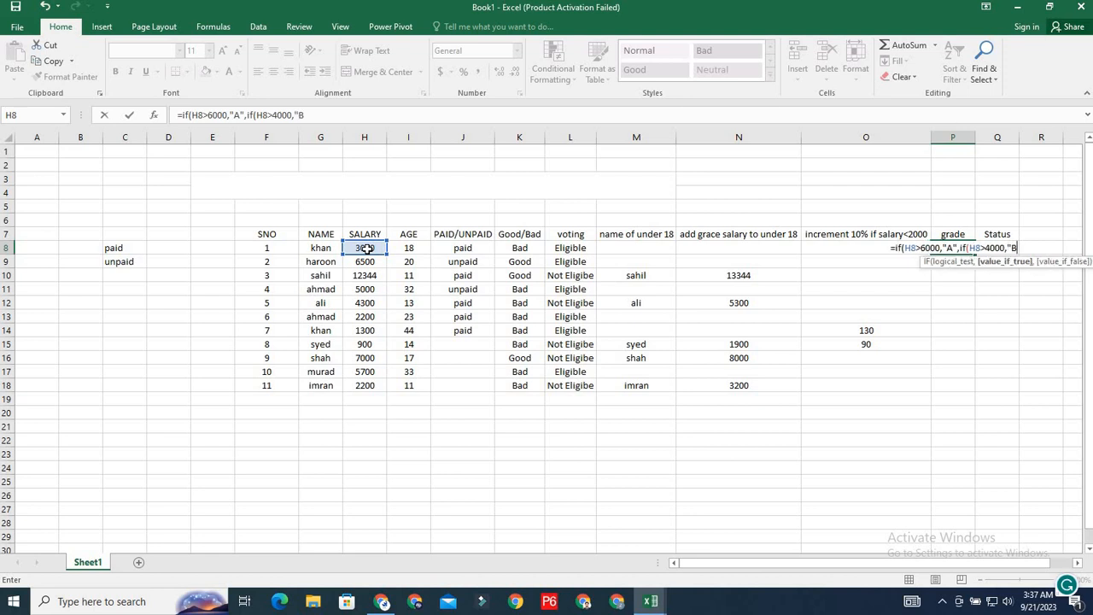
pyautogui.write('"')
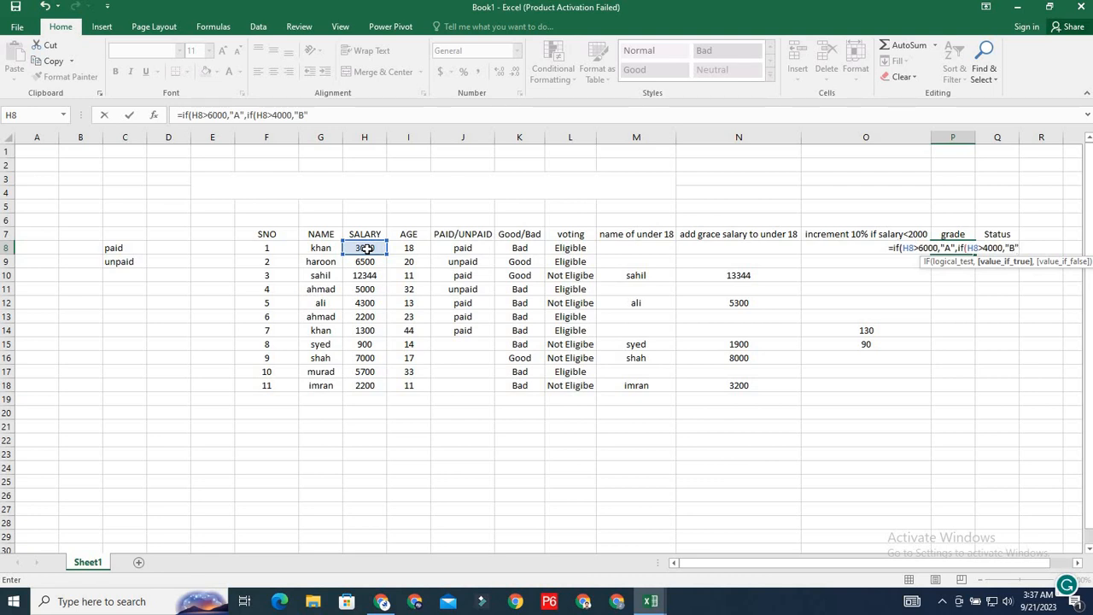
# - Add a third nested IF to the P8 grade formula that returns "C" when H8>3000
pyautogui.write(',IF')
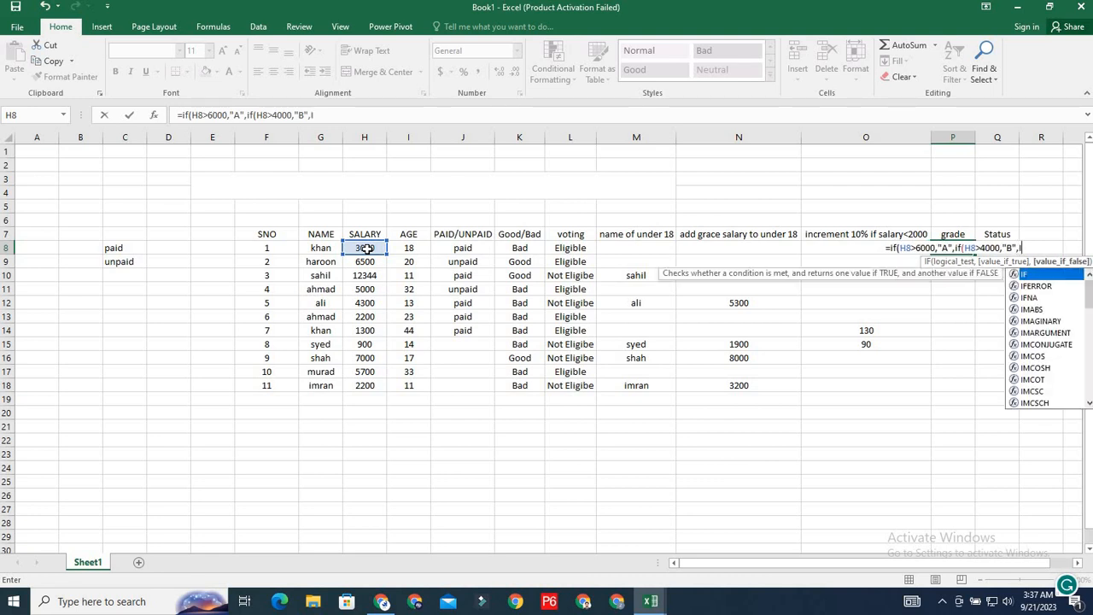
pyautogui.write('(')
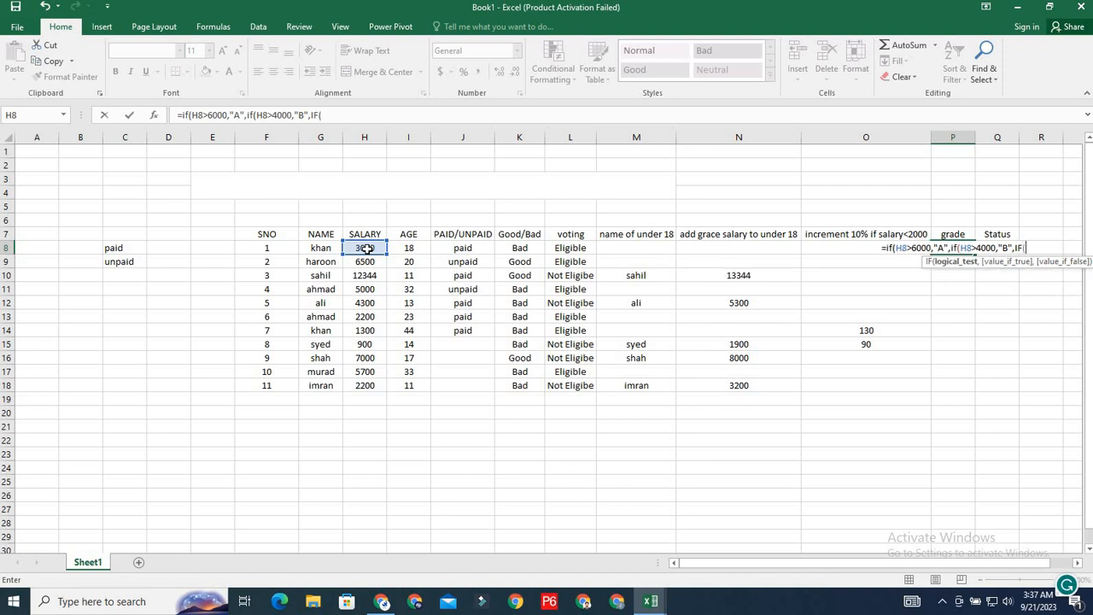
pyautogui.click(365, 247)
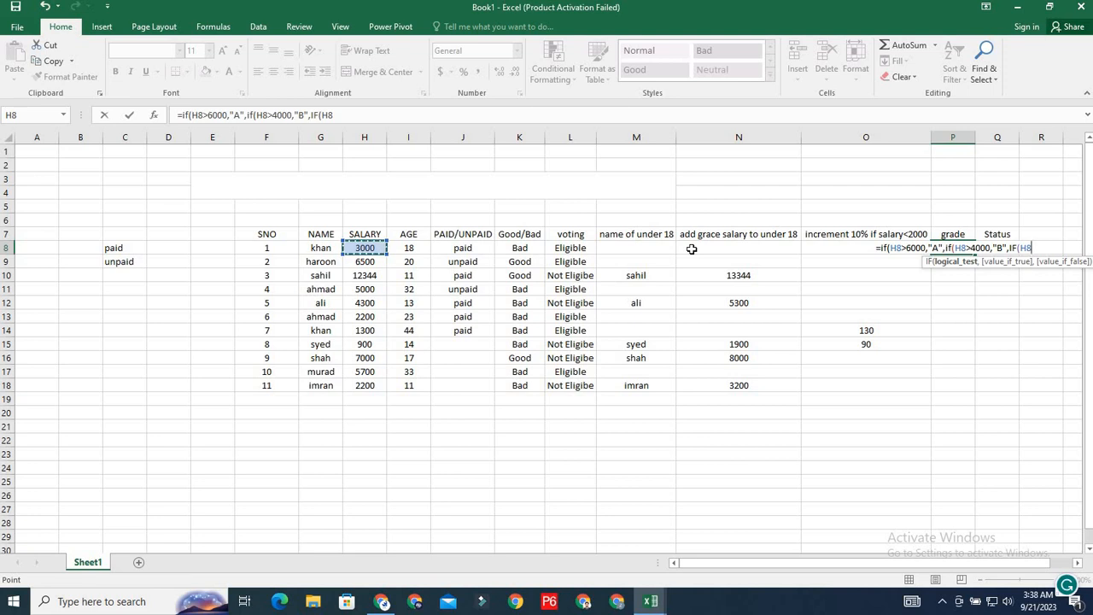
pyautogui.write('>3')
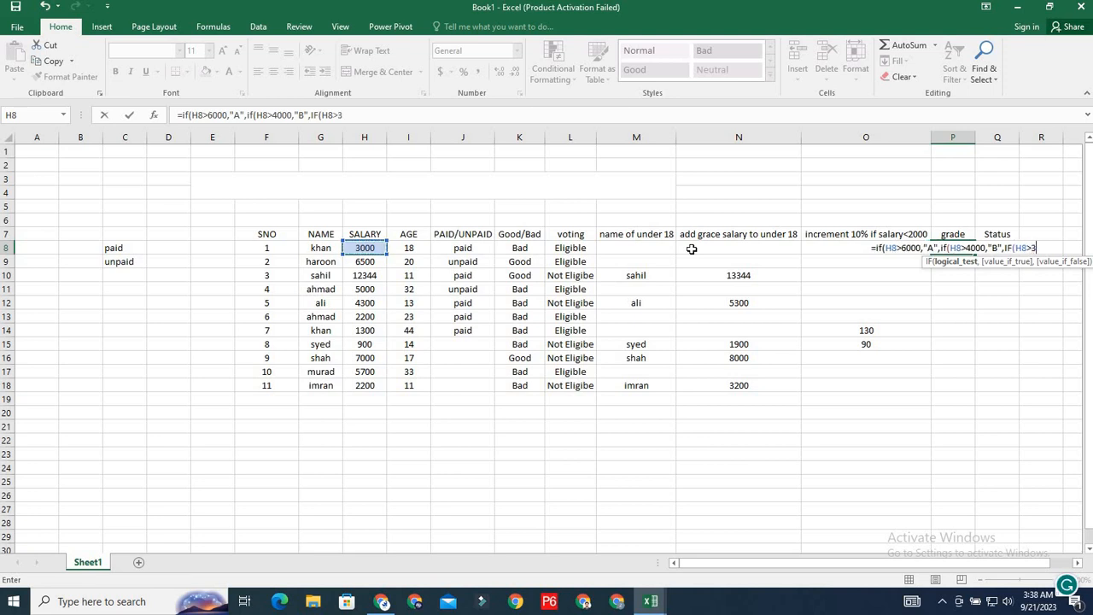
pyautogui.write('000,')
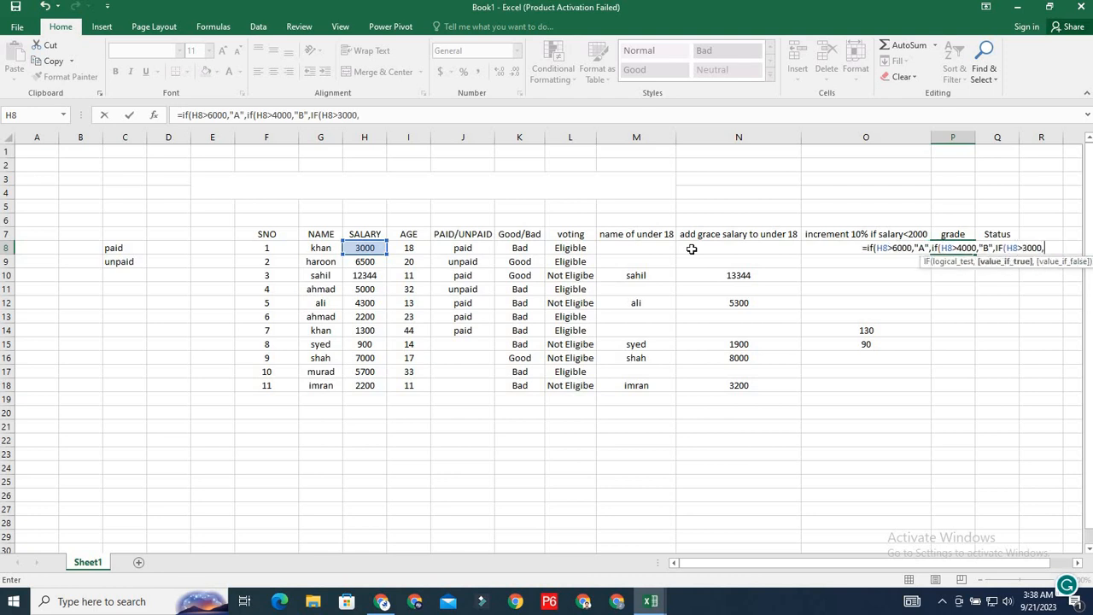
pyautogui.write('"')
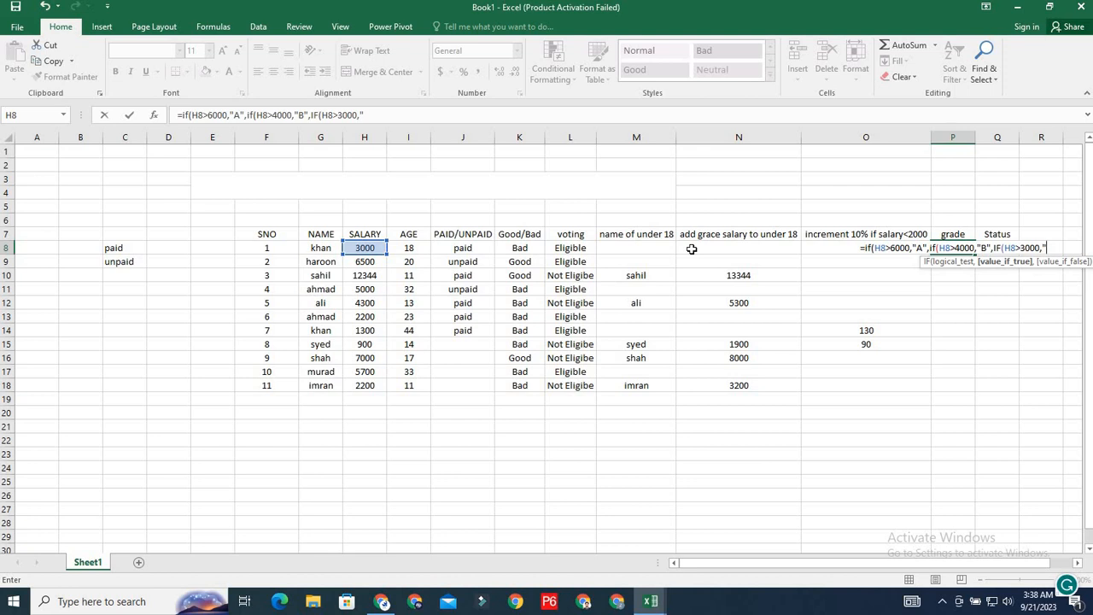
pyautogui.write('C')
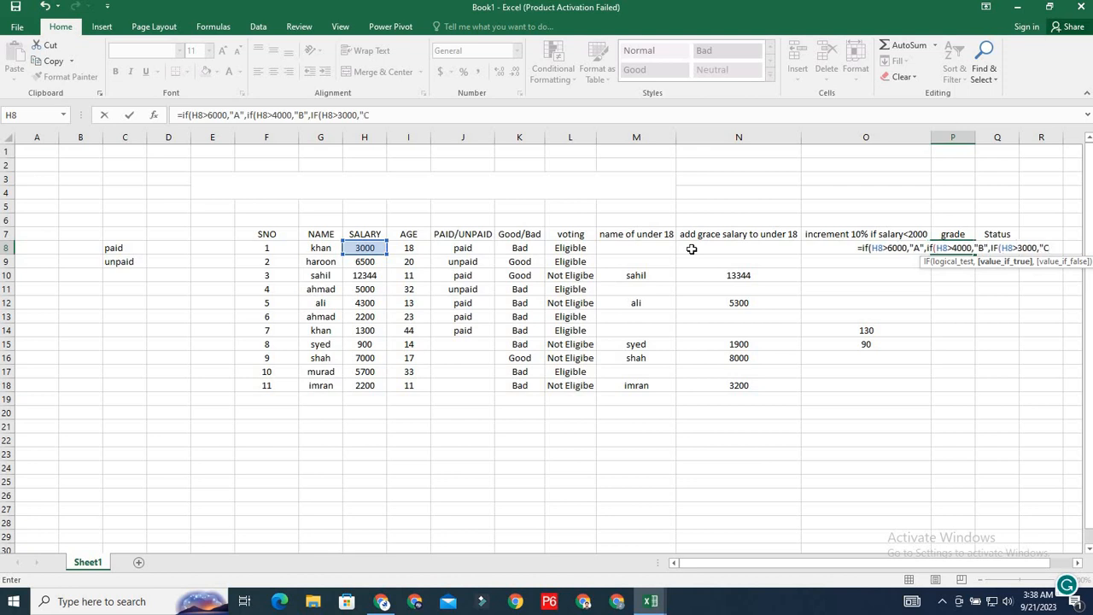
pyautogui.write('",')
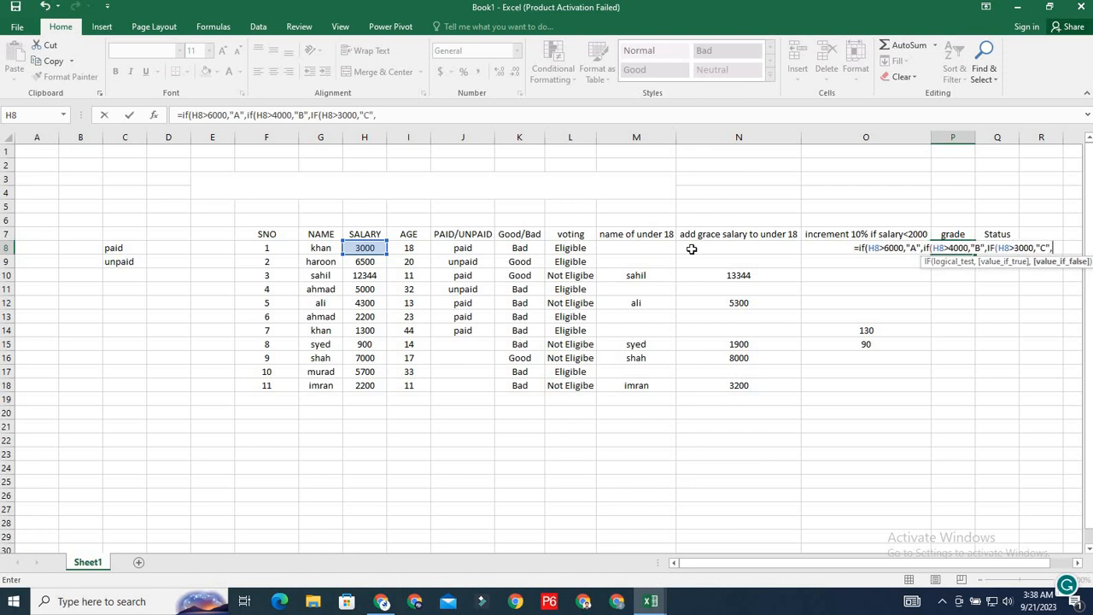
# - Add a fourth nested IF to the P8 grade formula that returns "D" when H8>2000
pyautogui.write('IF')
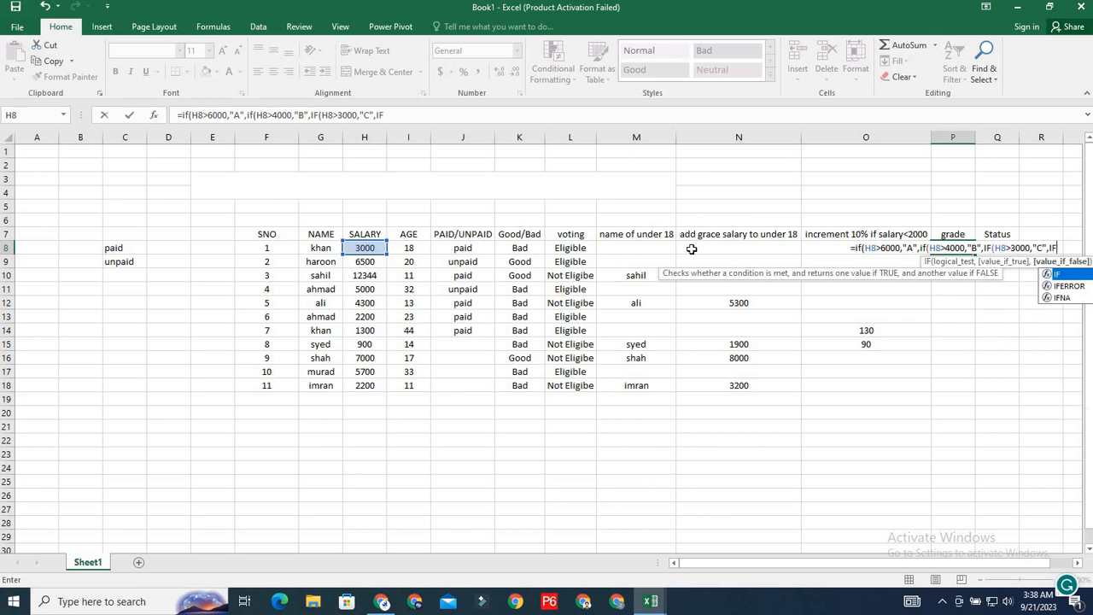
pyautogui.write('(')
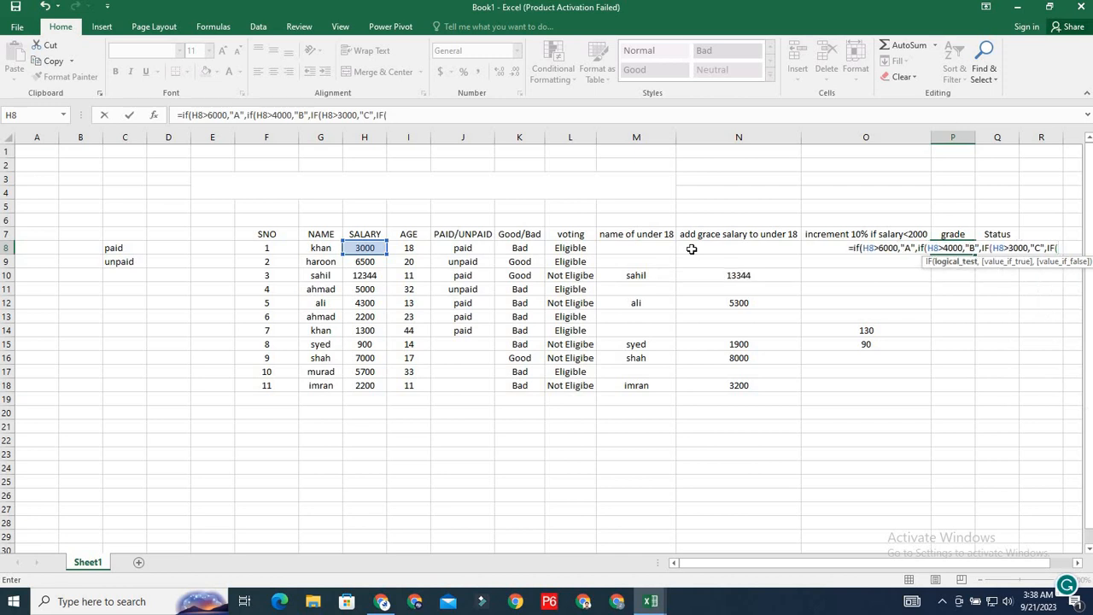
pyautogui.click(367, 247)
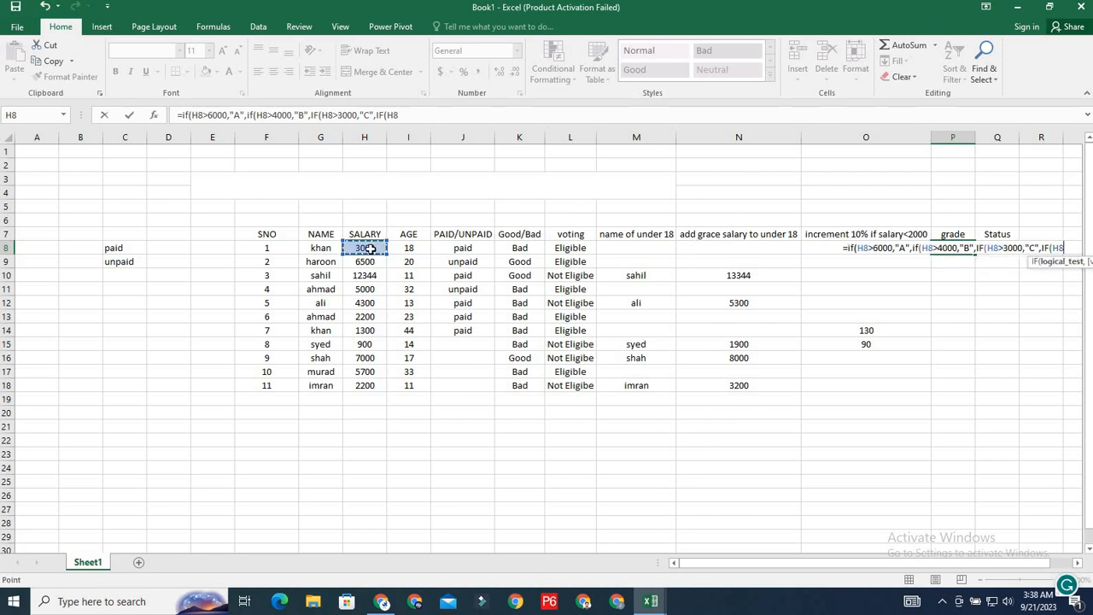
pyautogui.write('20')
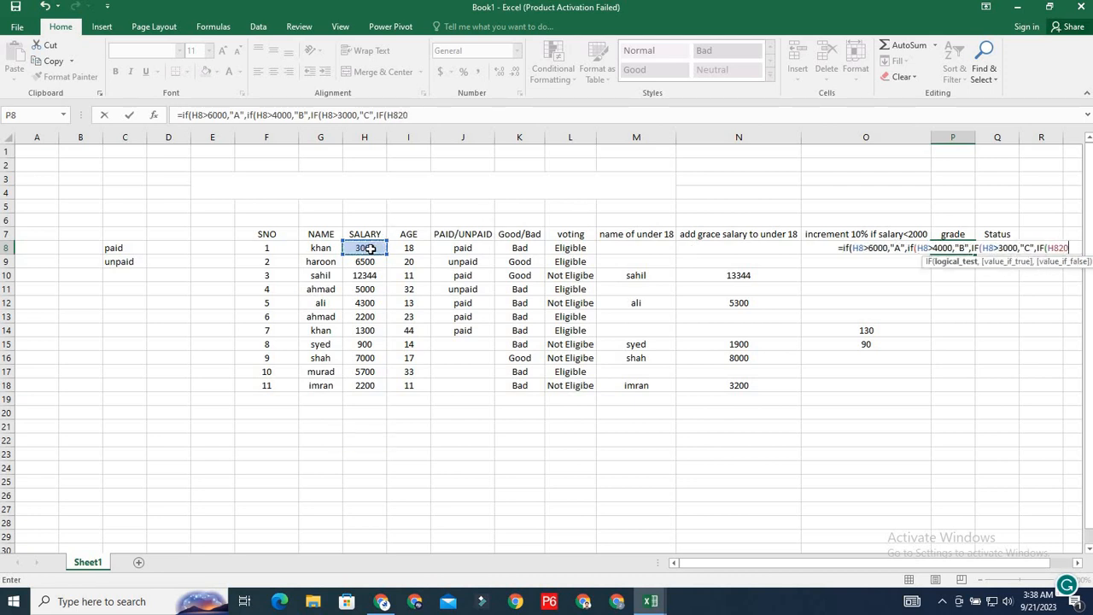
pyautogui.press('BackSpace')
pyautogui.press('BackSpace')
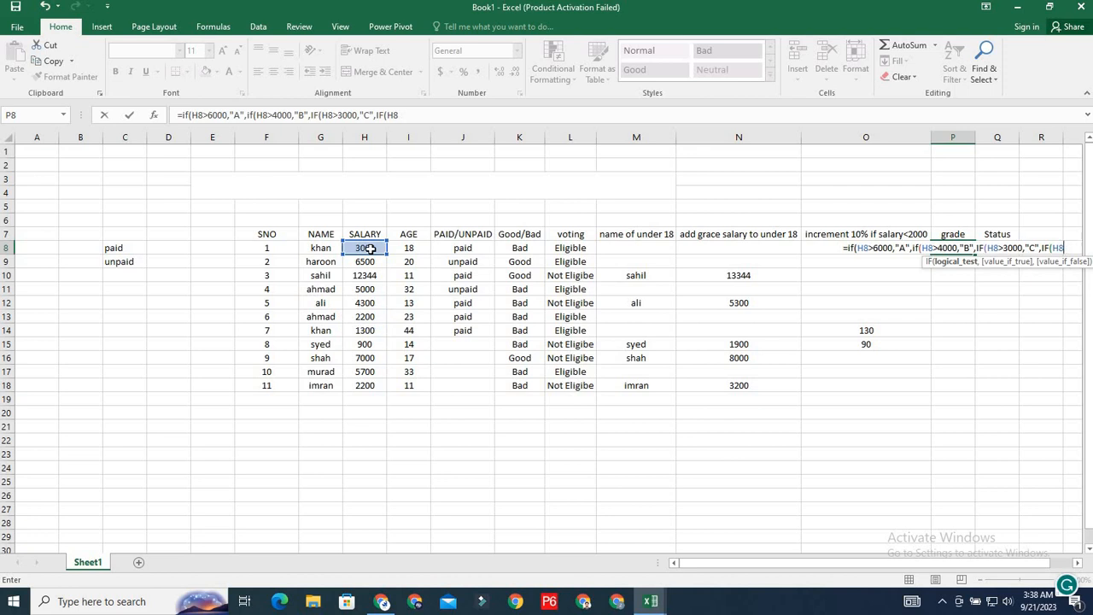
pyautogui.write('>')
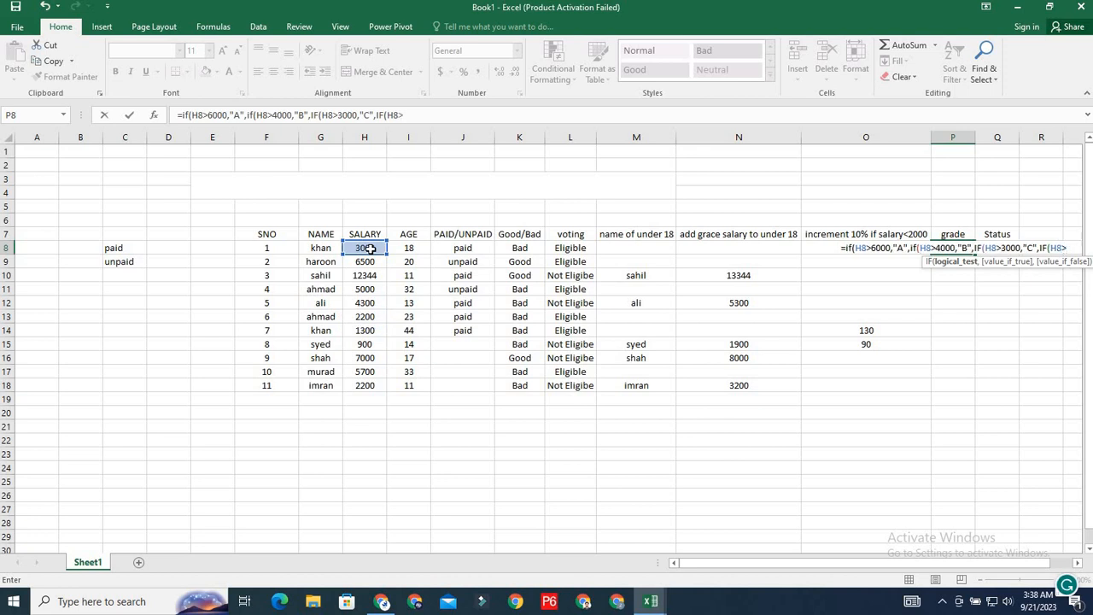
pyautogui.write('2000')
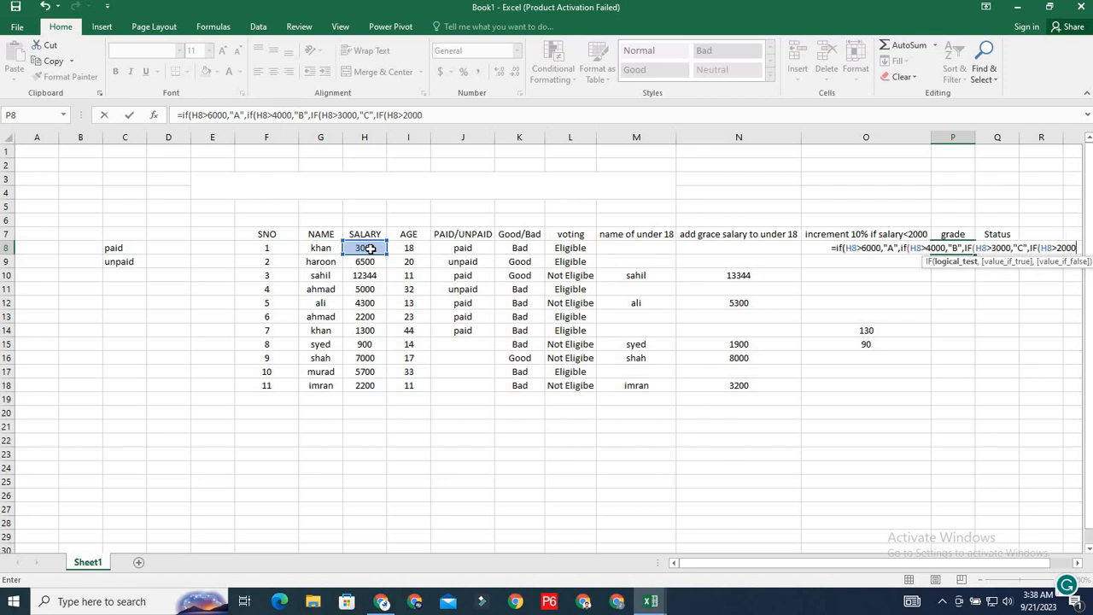
pyautogui.write('<')
pyautogui.press('BackSpace')
pyautogui.write(',"')
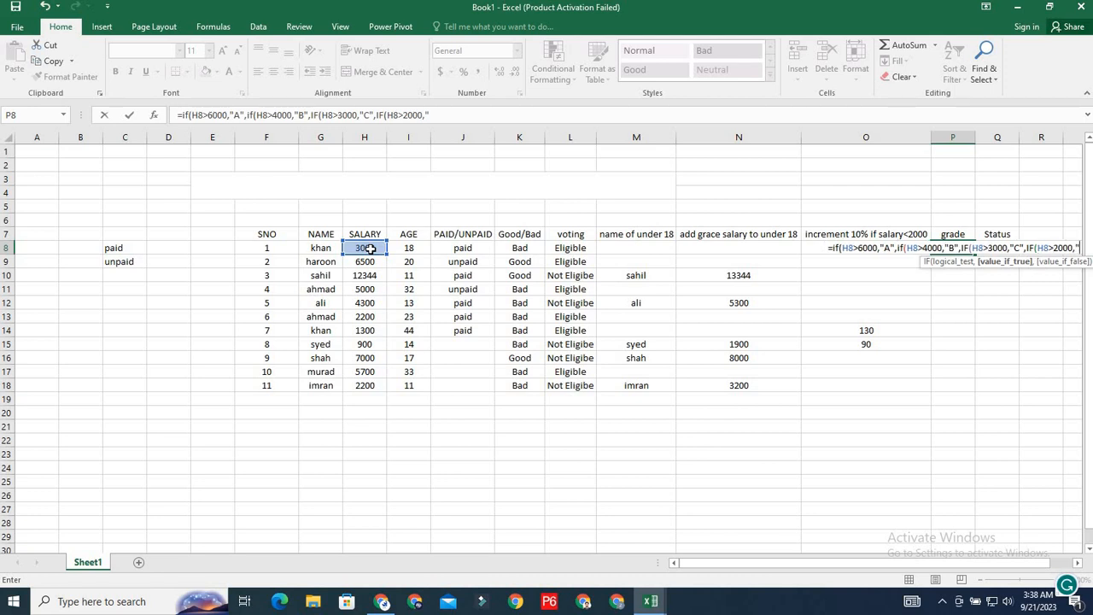
pyautogui.write('D')
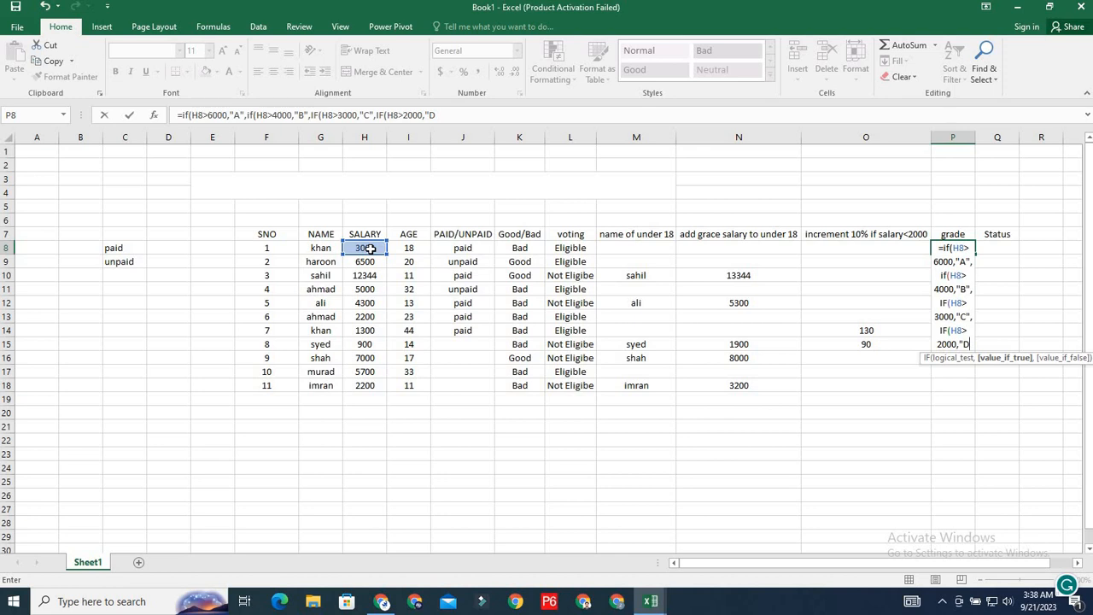
# - Complete the P8 grade formula with a last nested IF returning "F" when H8>500, closing all five parentheses
pyautogui.write('",IF')
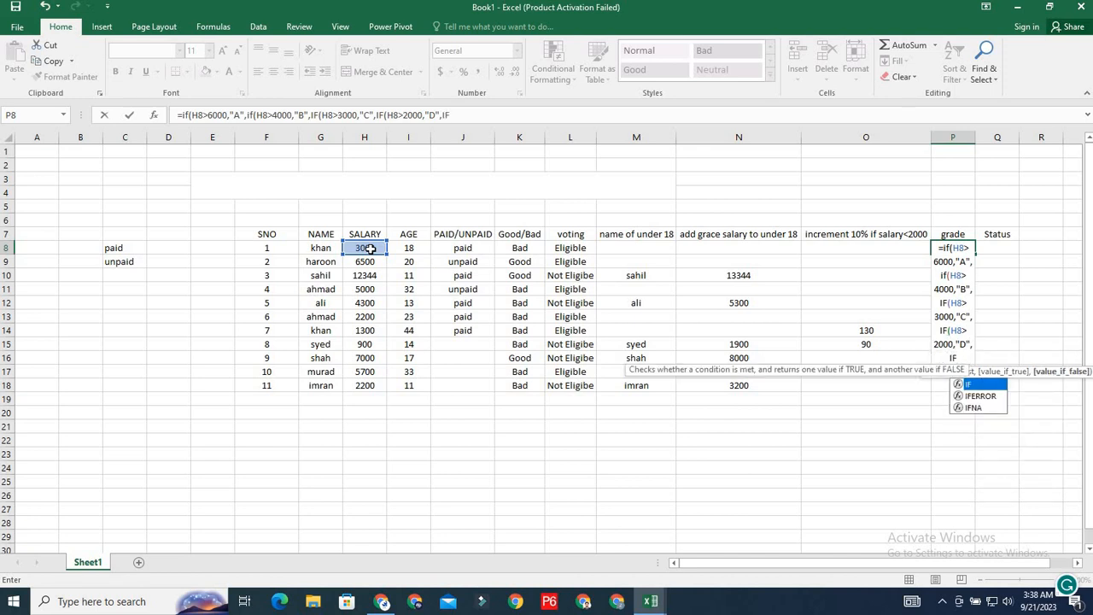
pyautogui.write('(')
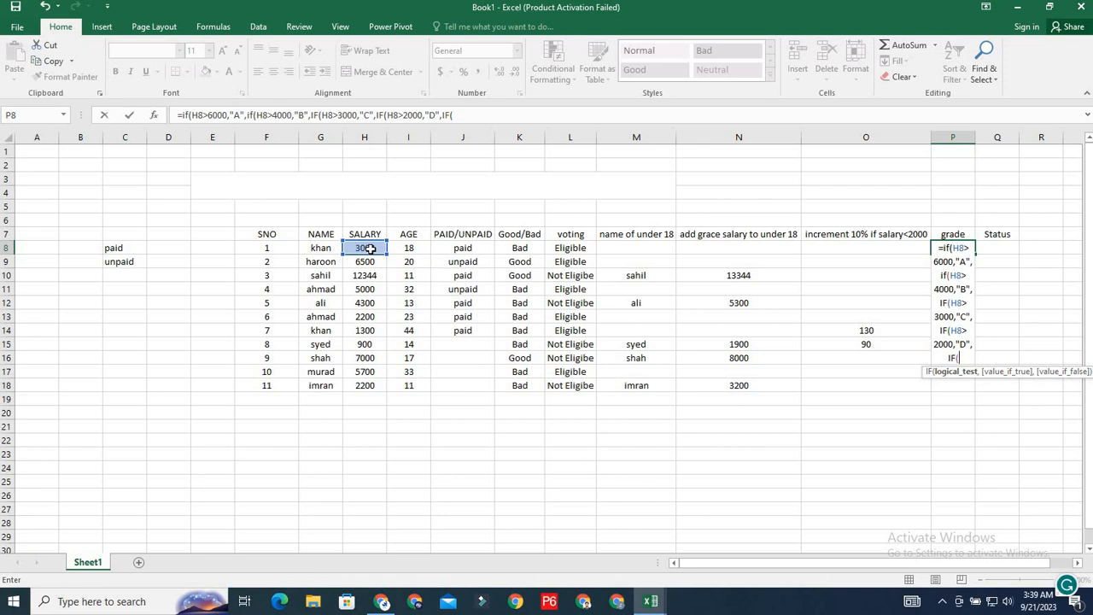
pyautogui.click(365, 247)
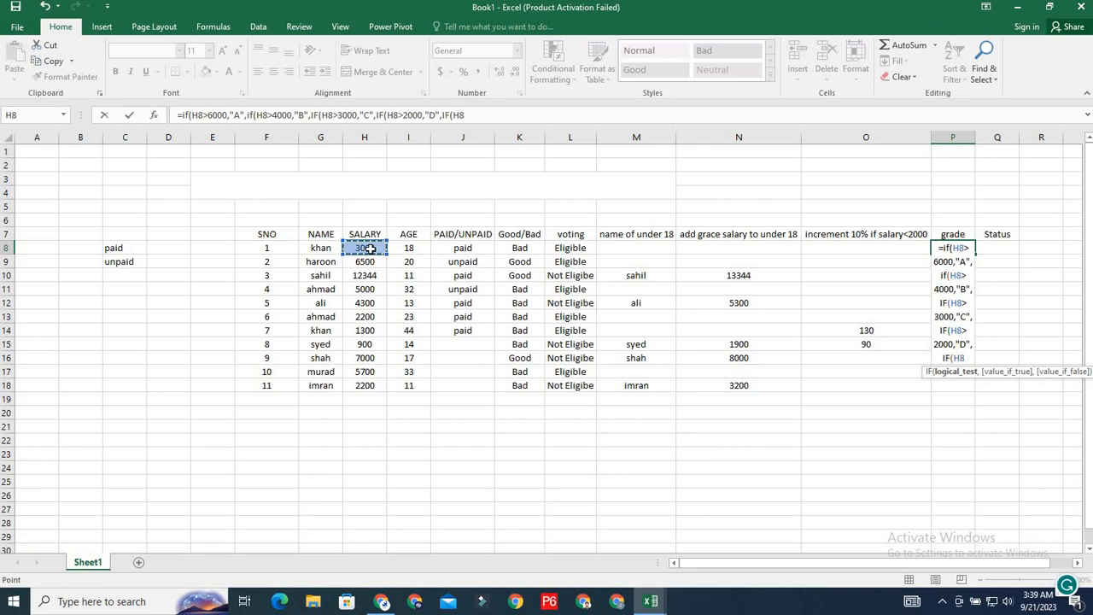
pyautogui.write('>500')
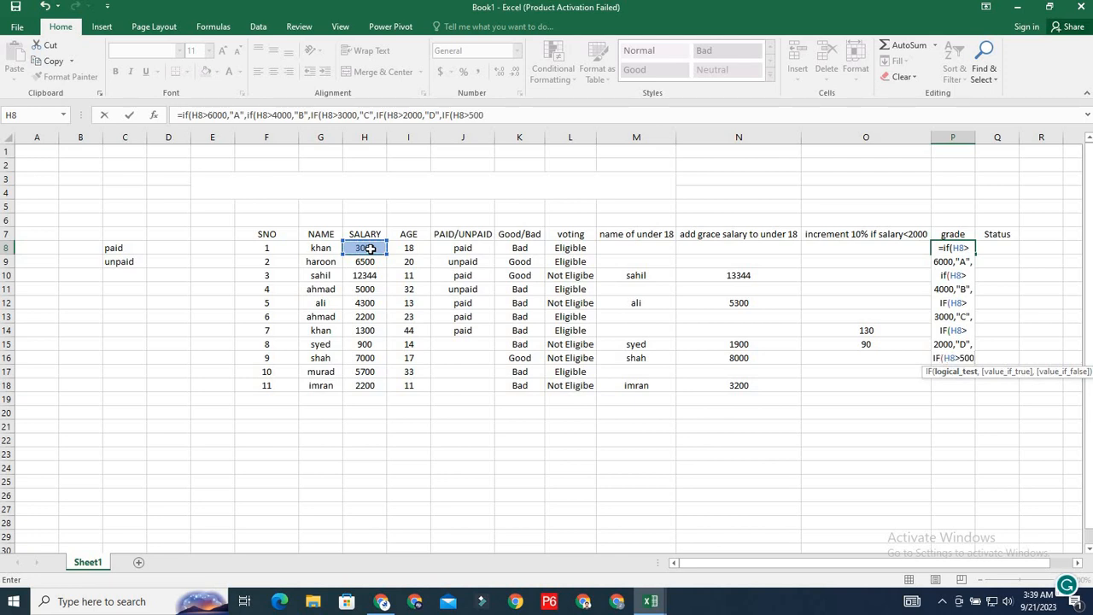
pyautogui.write(',')
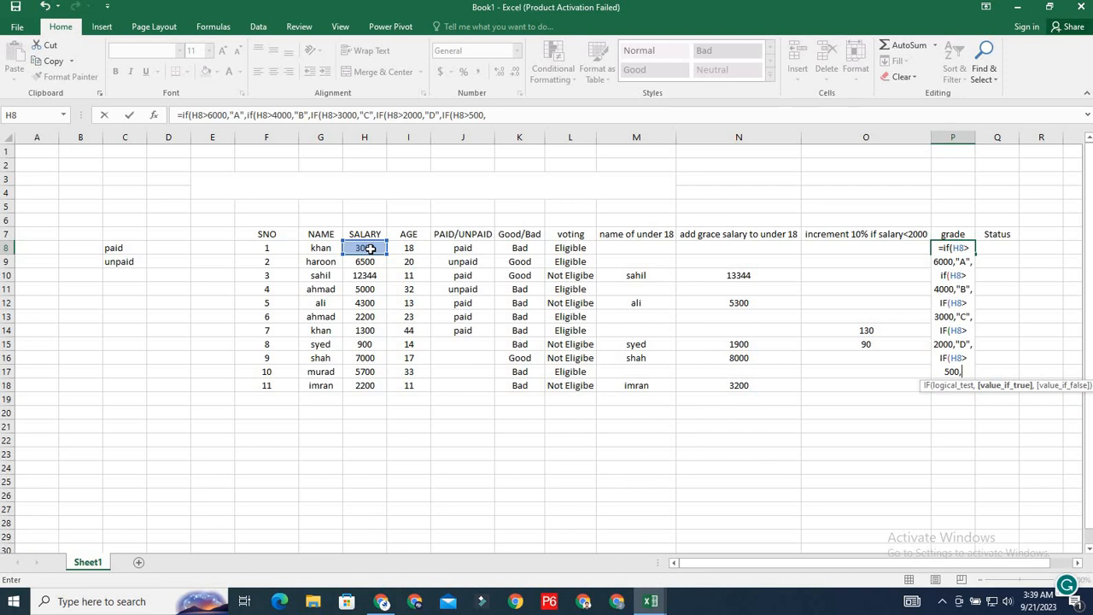
pyautogui.write('"F"))))')
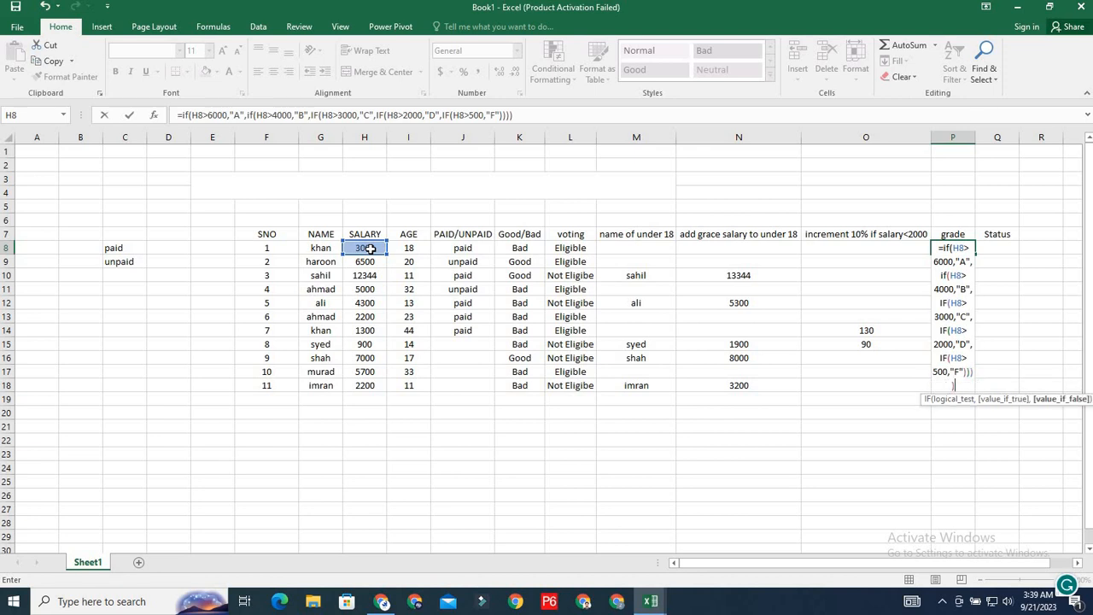
pyautogui.write(')')
pyautogui.press('Return')
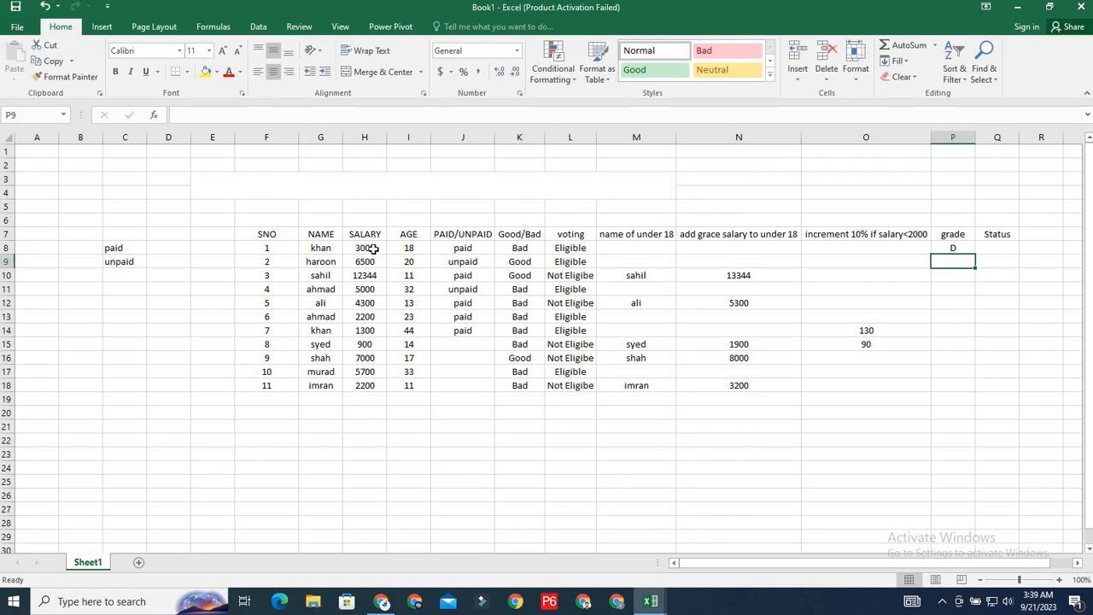
# - Fill the grade formula from P8 down to P18
pyautogui.click(373, 247)
pyautogui.click(969, 252)
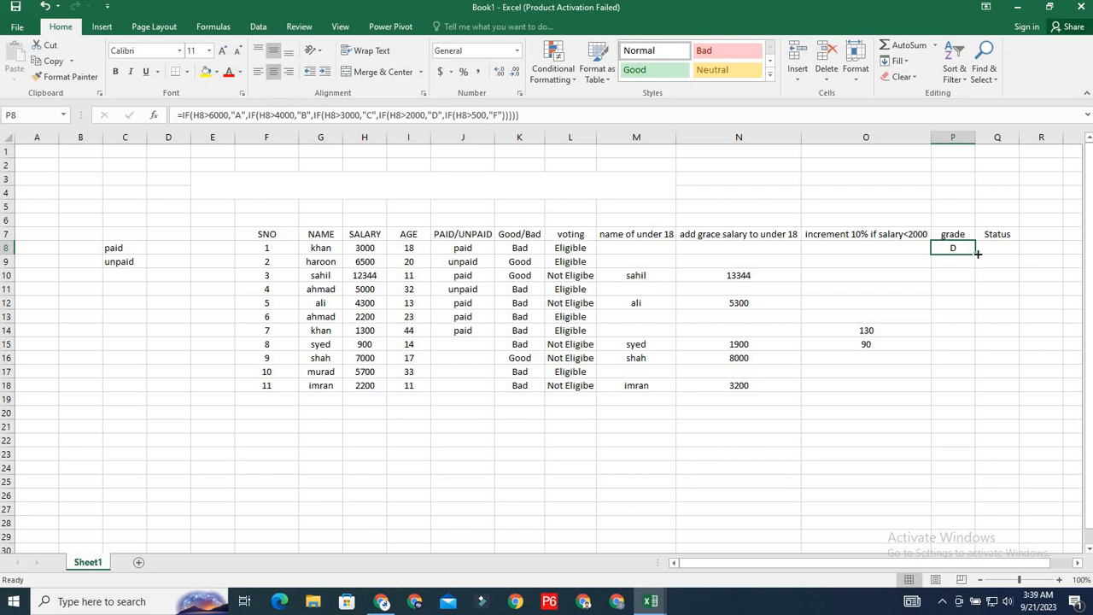
pyautogui.moveTo(974, 255); pyautogui.dragTo(973, 386)
pyautogui.click(958, 427)
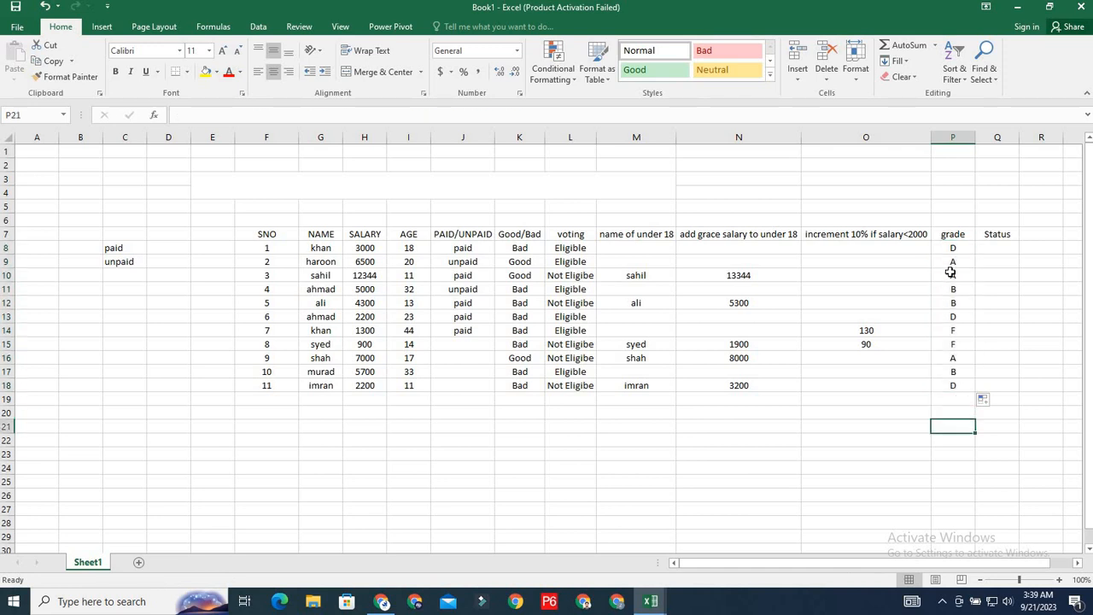
# - Check the grade formulas in P9 and P11 against the salaries in the same rows
pyautogui.click(950, 259)
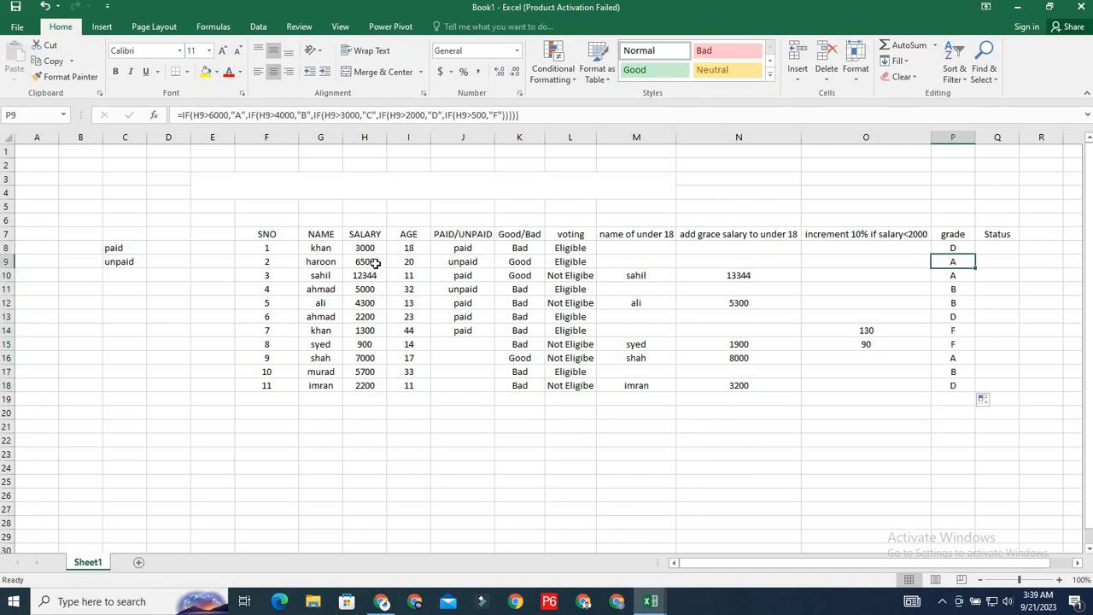
pyautogui.click(953, 291)
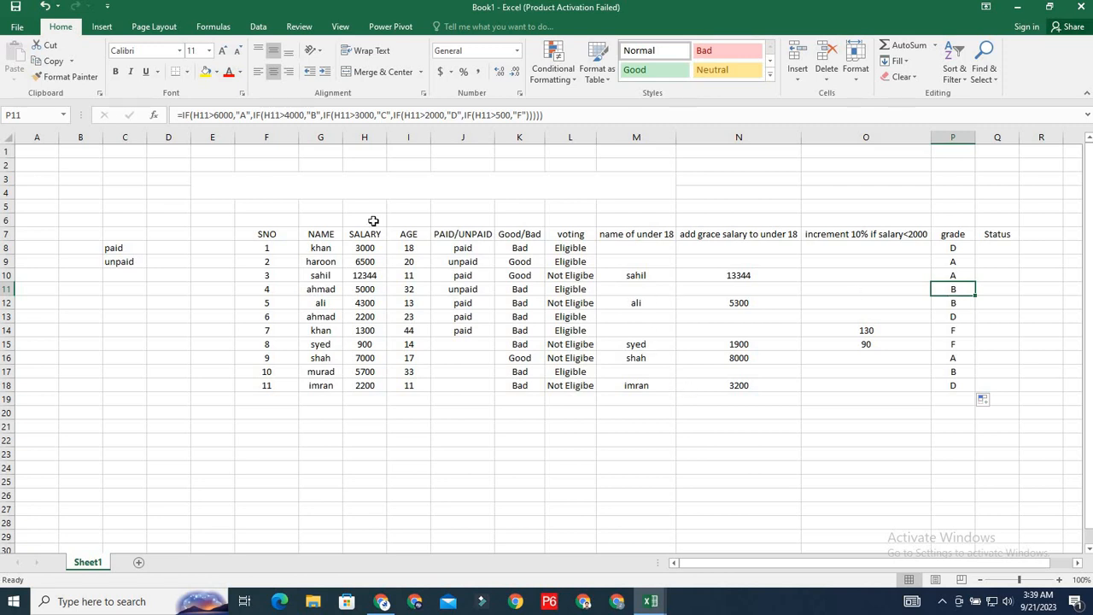
# - Begin an IF formula in Status cell Q8 with the logical test G8=G8
pyautogui.click(1000, 246)
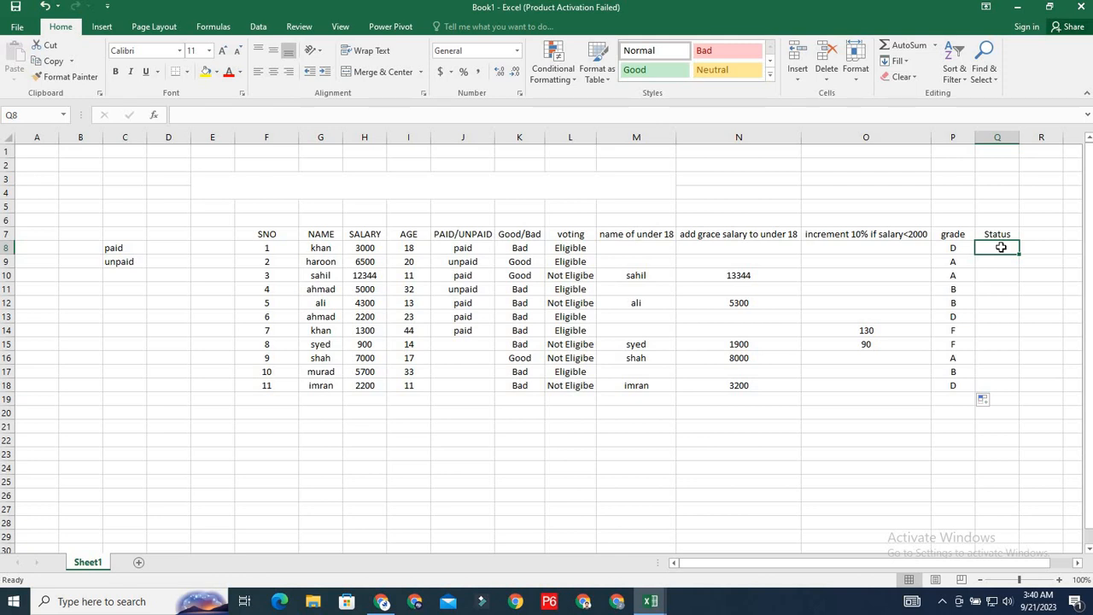
pyautogui.write('=IF')
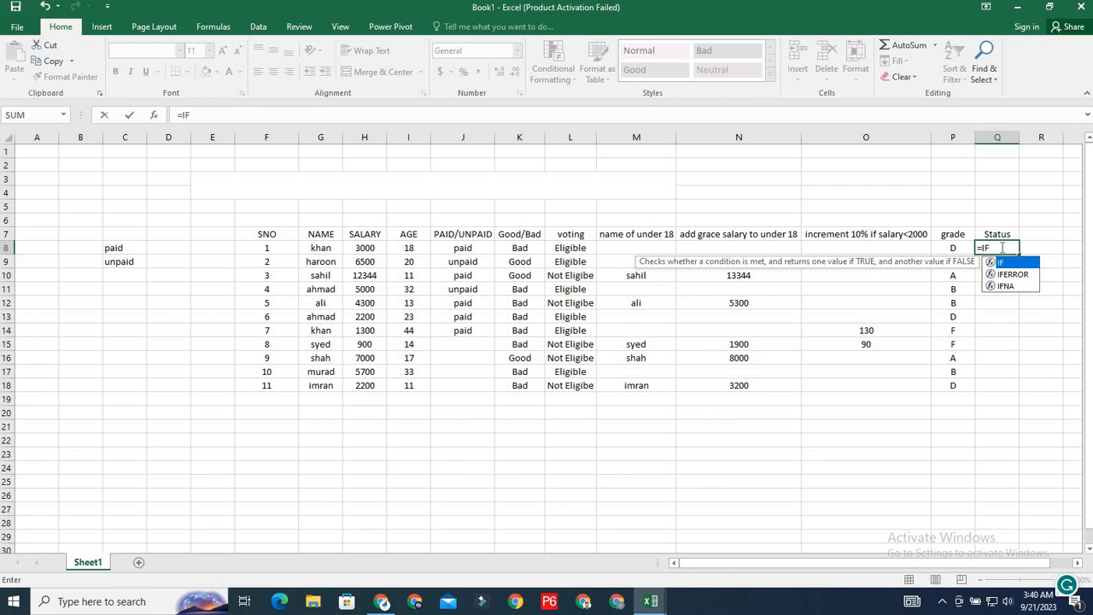
pyautogui.write('(')
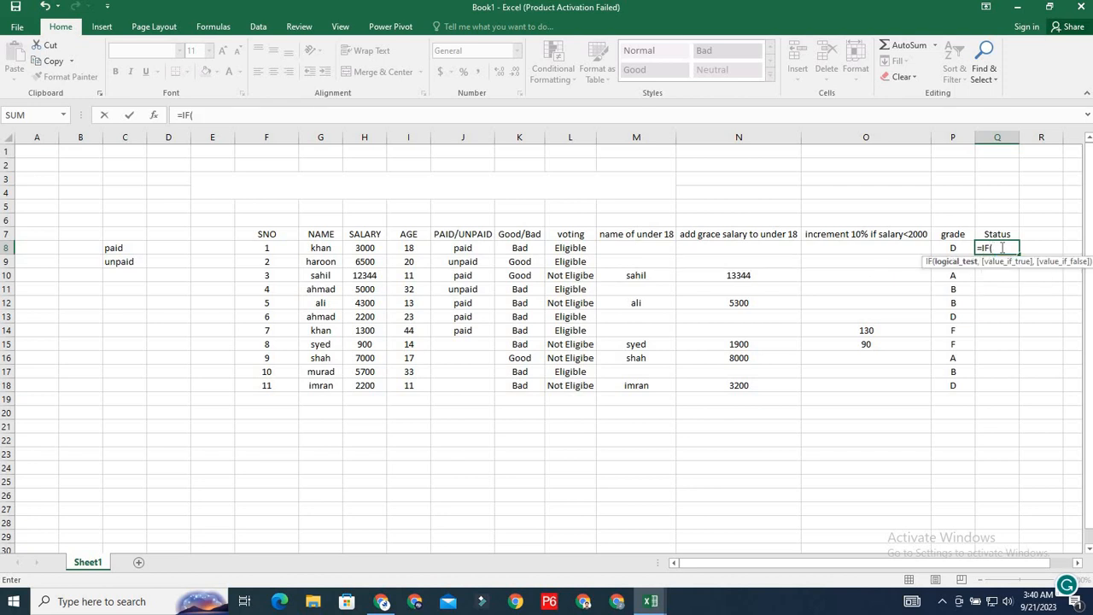
pyautogui.click(330, 248)
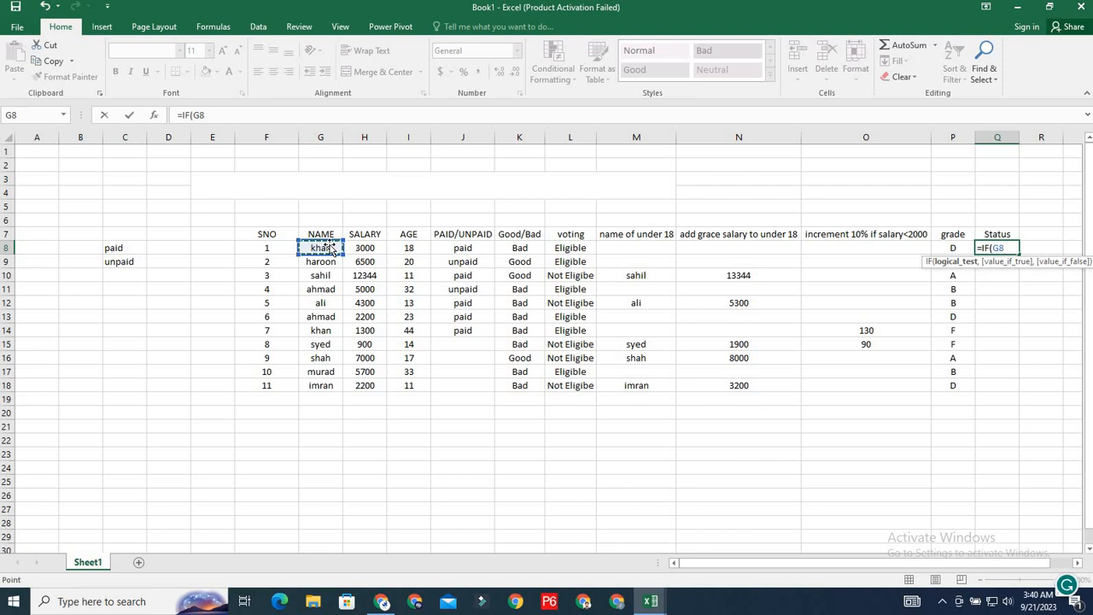
pyautogui.write(',')
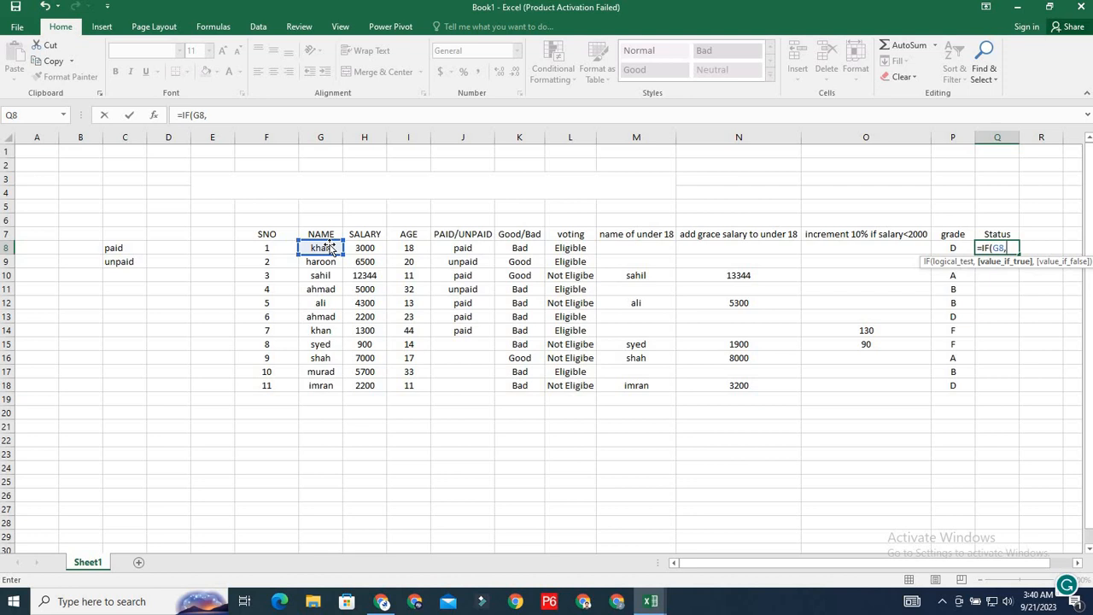
pyautogui.click(320, 247)
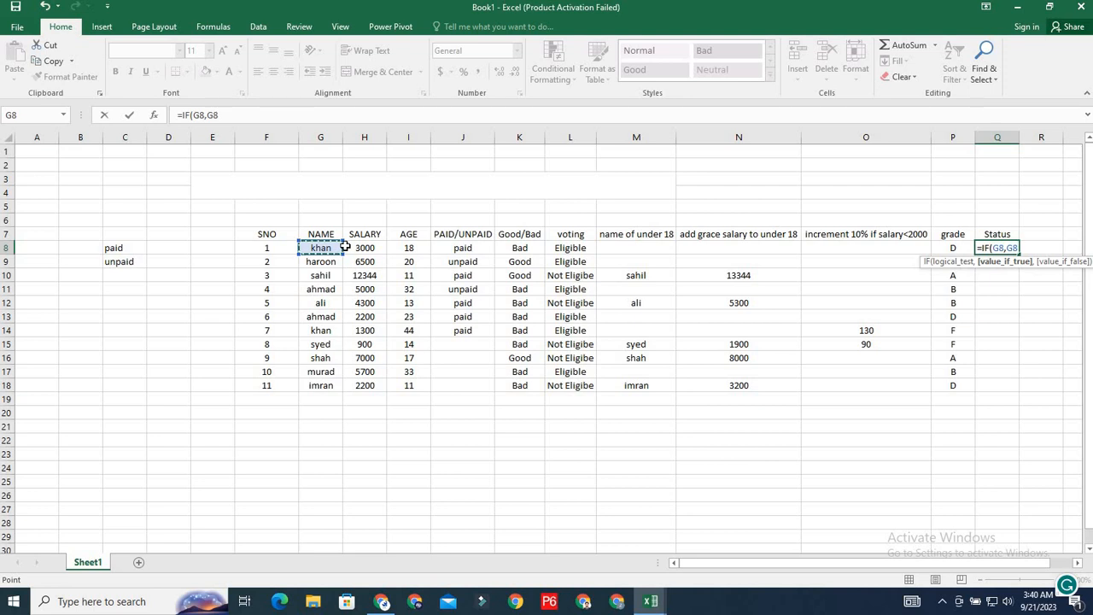
pyautogui.press('BackSpace')
pyautogui.press('BackSpace')
pyautogui.press('BackSpace')
pyautogui.press('BackSpace')
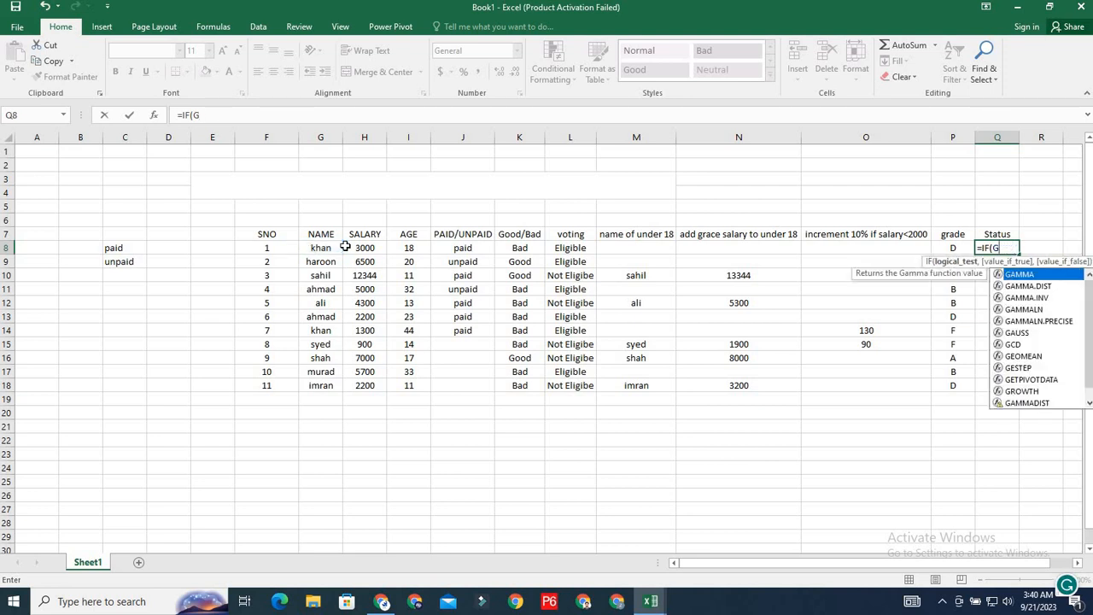
pyautogui.write('8=')
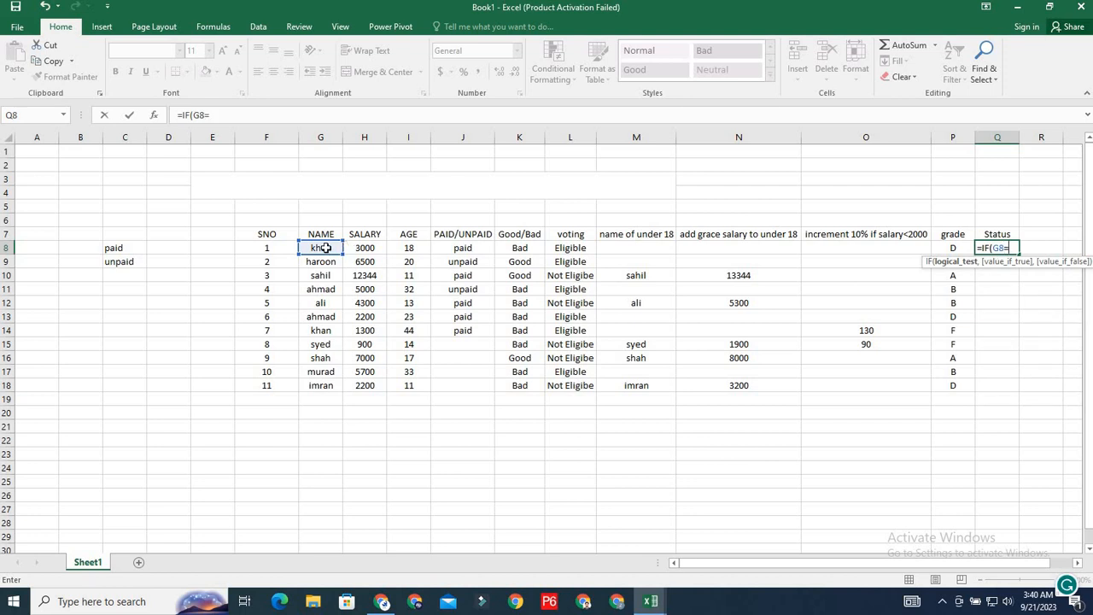
pyautogui.click(321, 246)
pyautogui.write(',')
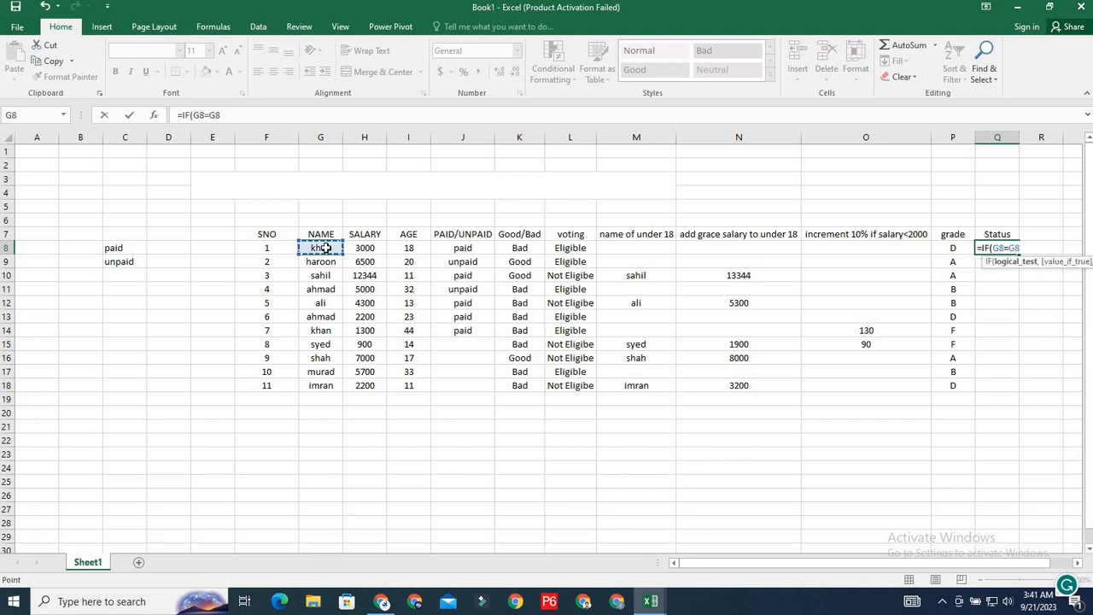
# - Complete the Q8 formula so it returns "Matched" when true and "Not Matched" when false
pyautogui.write('"')
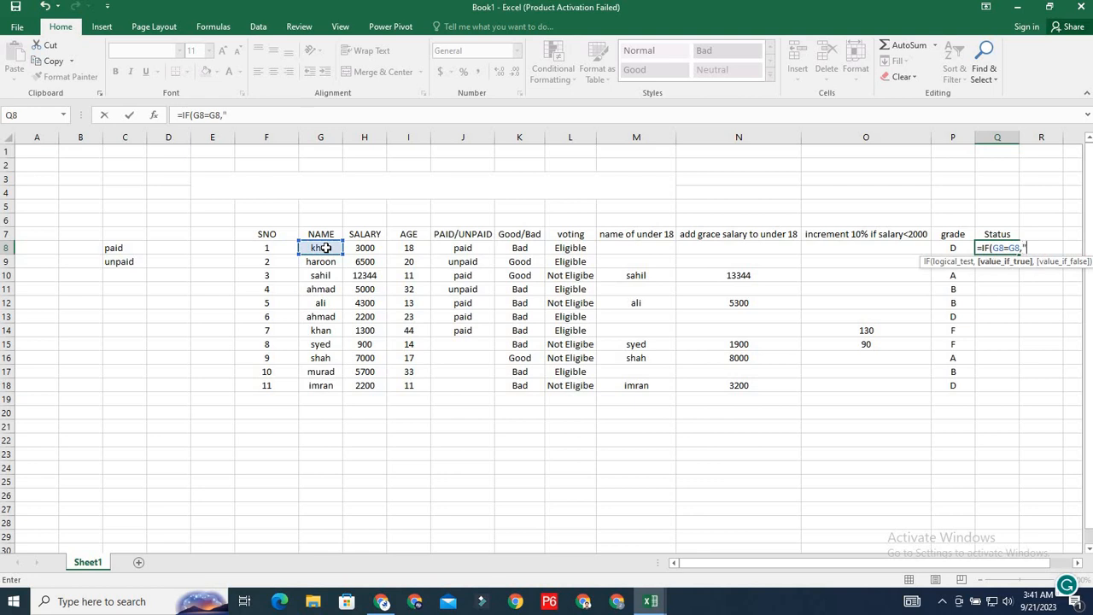
pyautogui.write('Matched","N')
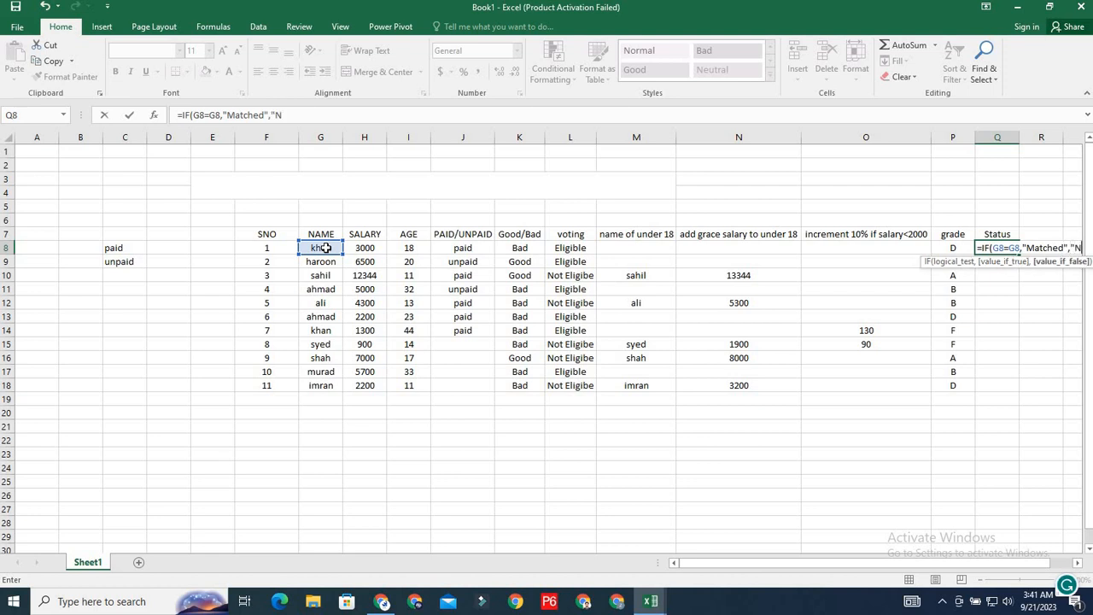
pyautogui.write('ot M')
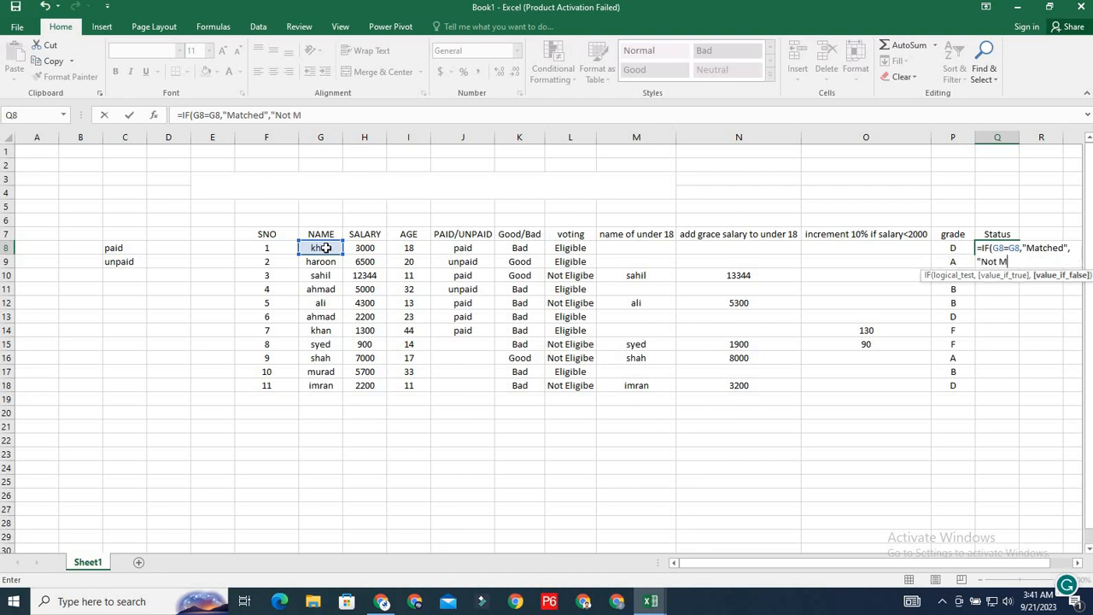
pyautogui.write('atched"')
pyautogui.press('Return')
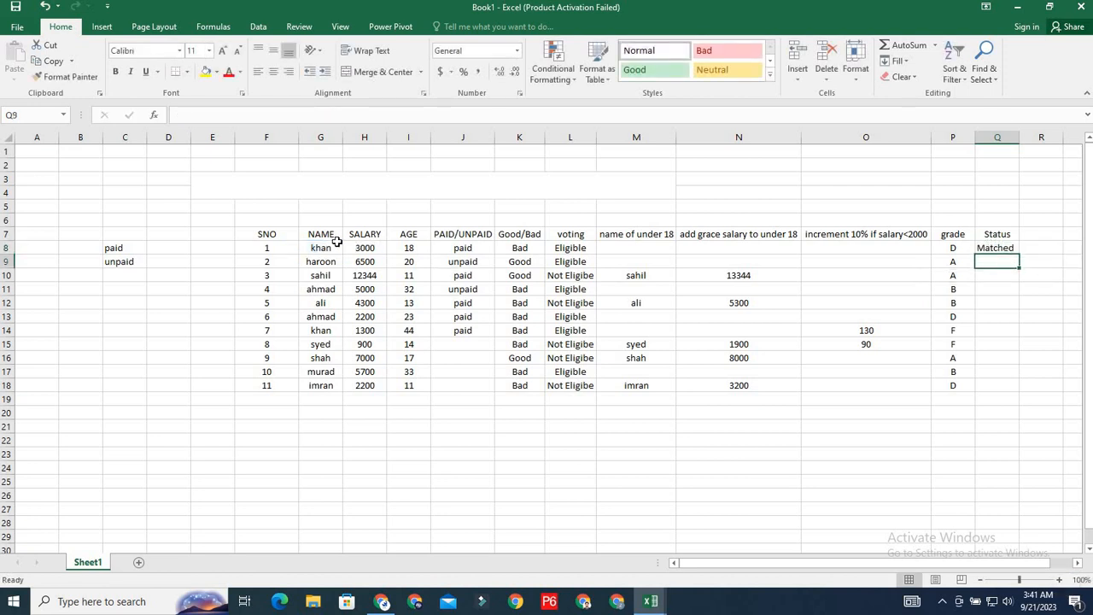
# - Fill the Status formula from Q8 down to Q18 and autofit the width of column Q
pyautogui.click(1004, 249)
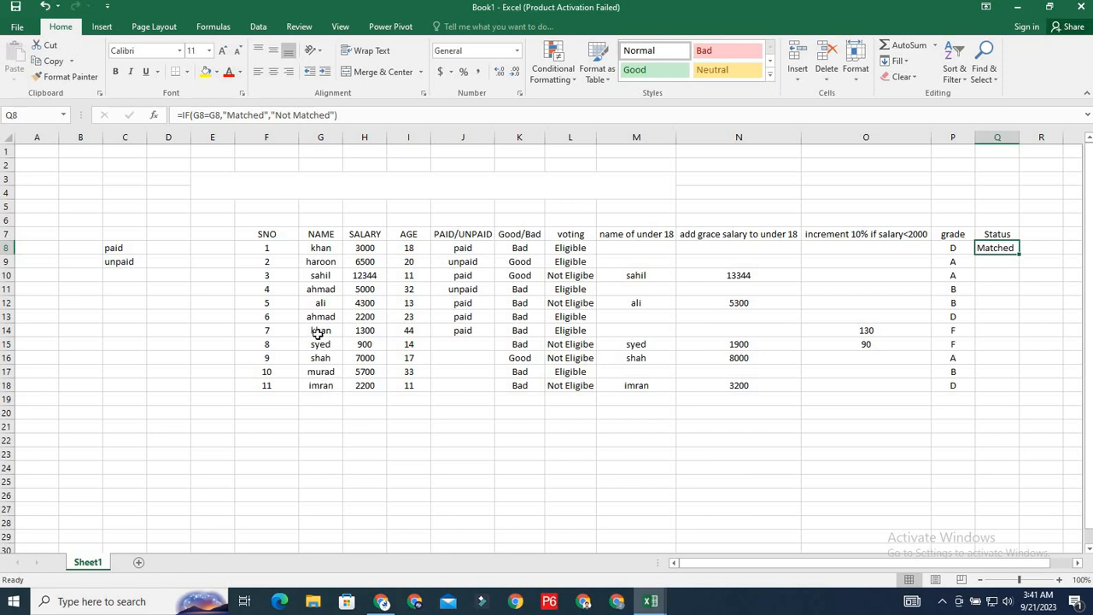
pyautogui.click(320, 331)
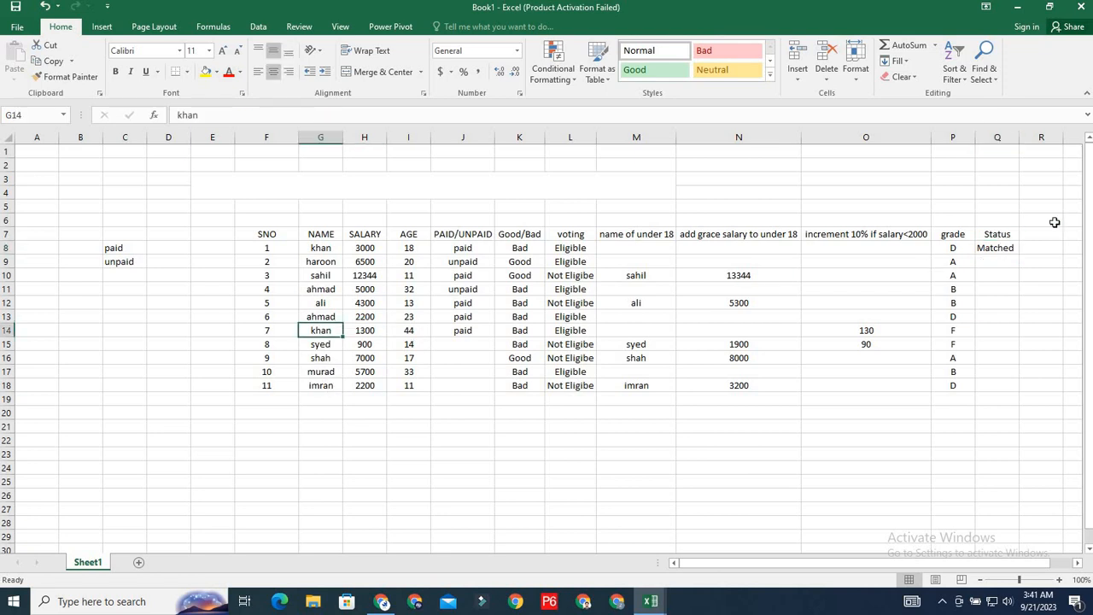
pyautogui.click(1012, 249)
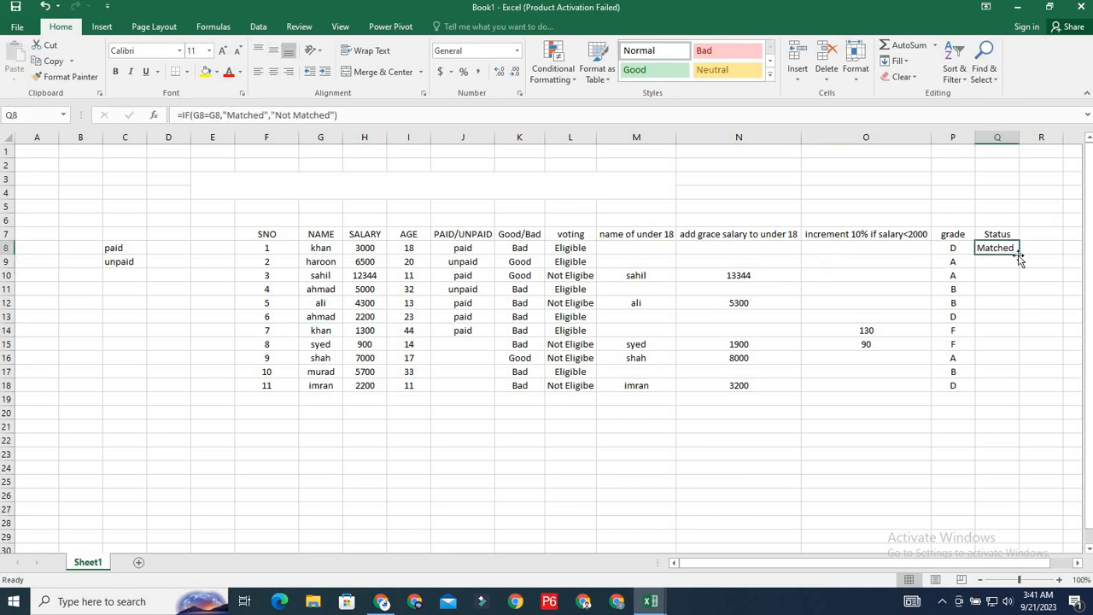
pyautogui.doubleClick(1019, 254)
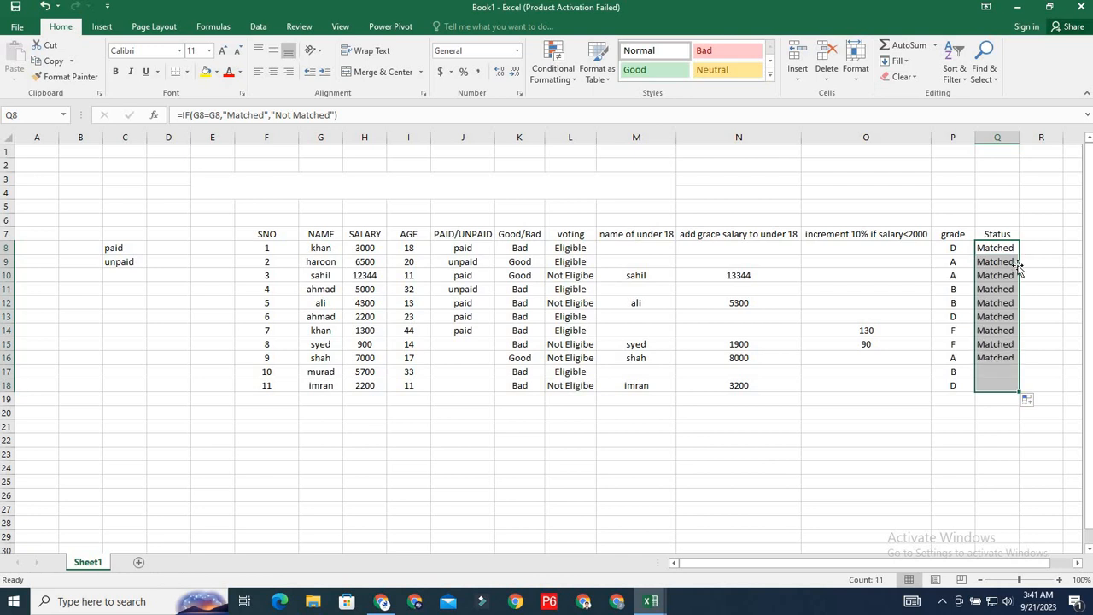
pyautogui.doubleClick(1018, 139)
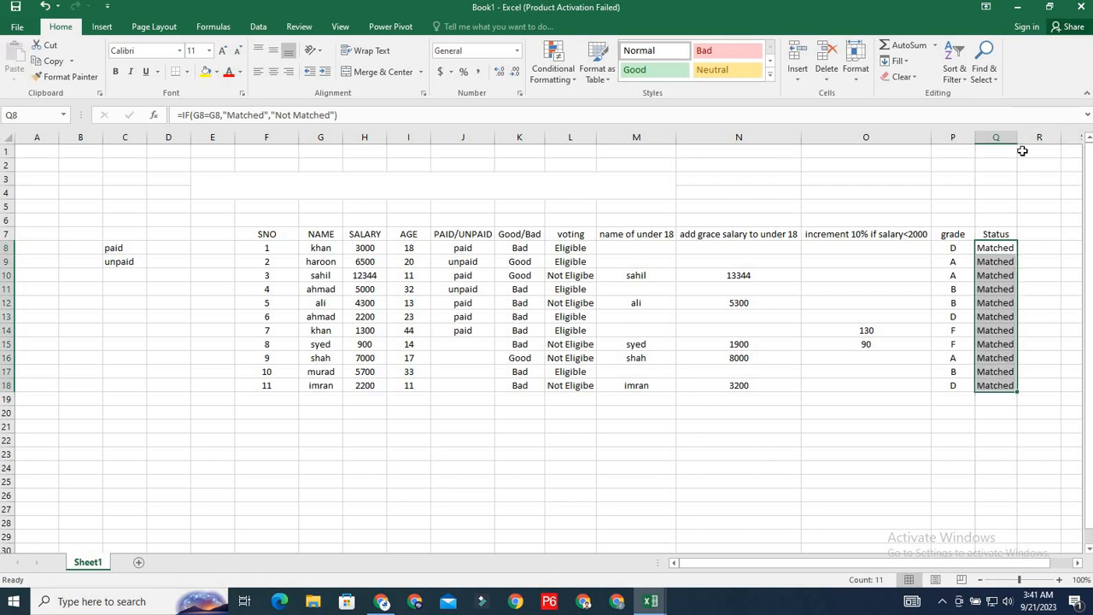
# - Open the Status formula in Q8 for editing to review its arguments
pyautogui.doubleClick(1006, 248)
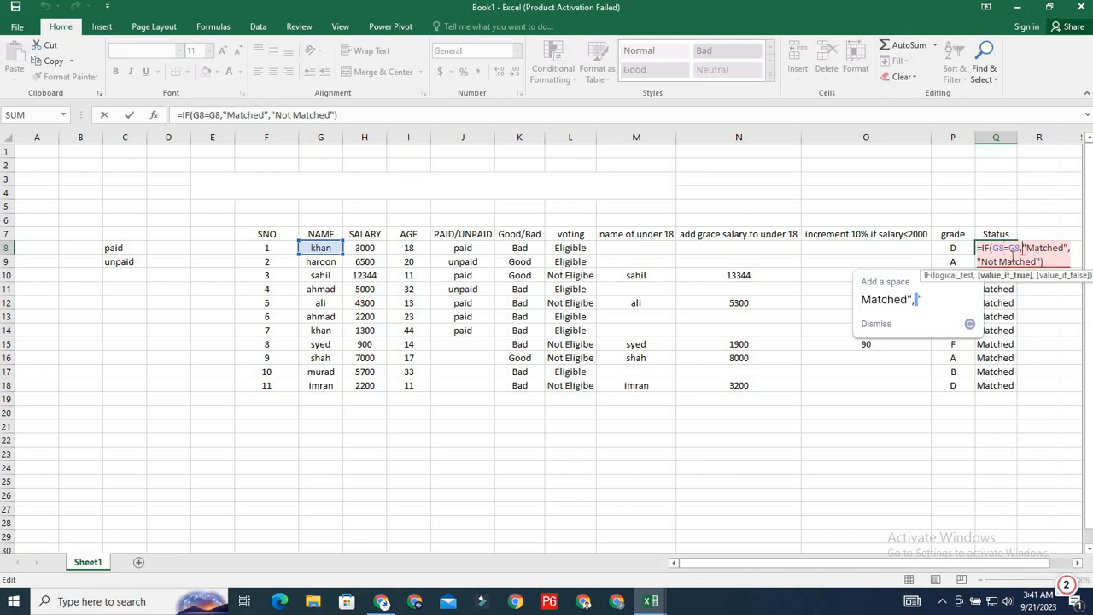
pyautogui.click(999, 306)
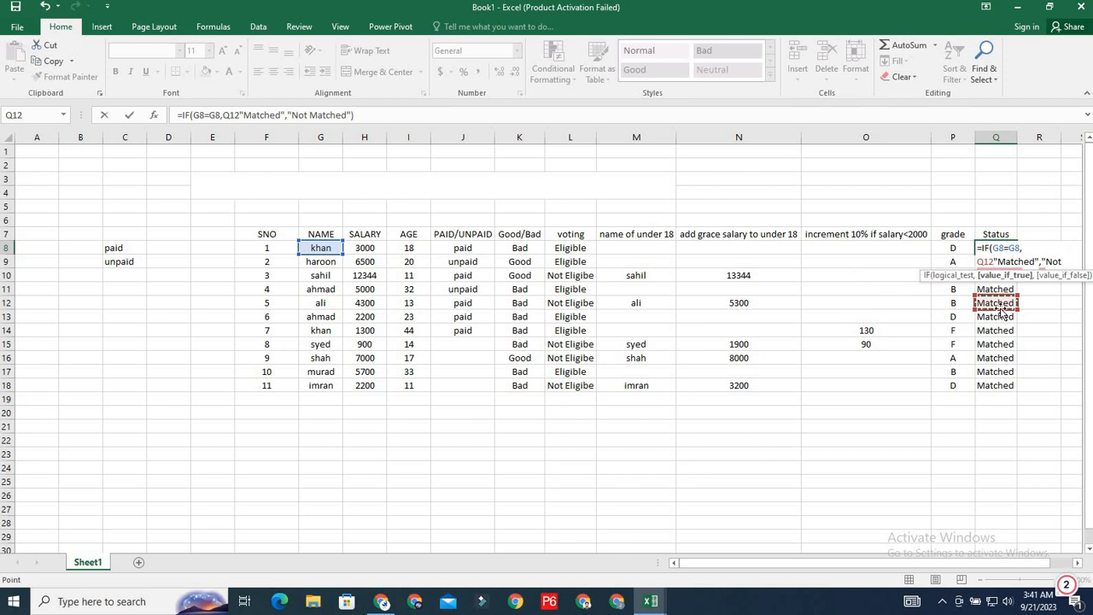